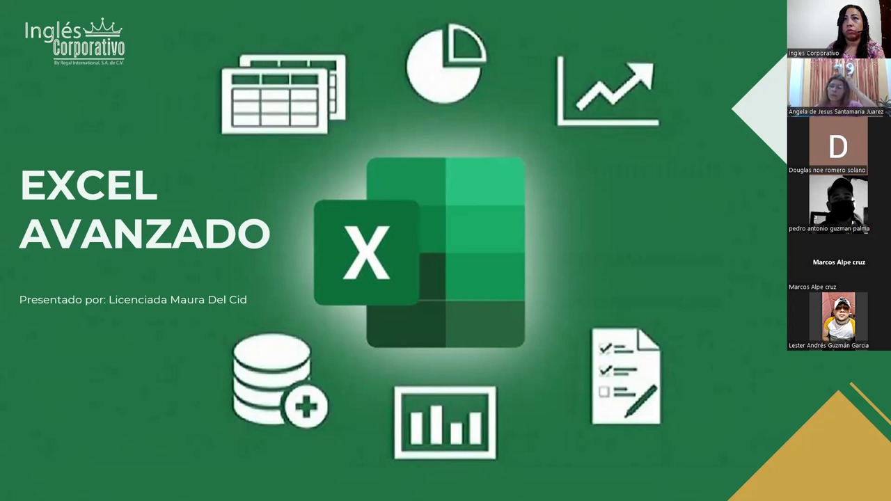
Step: Switch the shared screen from the title slide to the ANALISIS DE VENTAS workbook
key(alt+Tab)
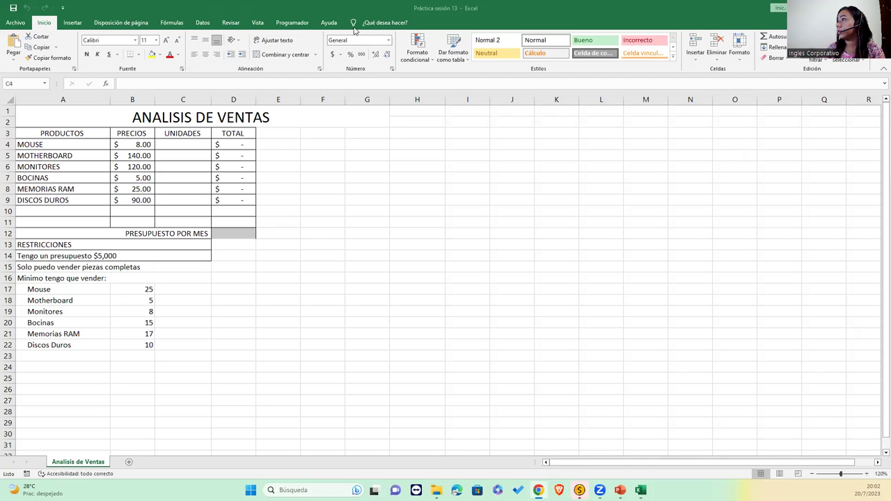
Step: Look through the Programador and Datos ribbons, then go to the Archivo start page
click(300, 23)
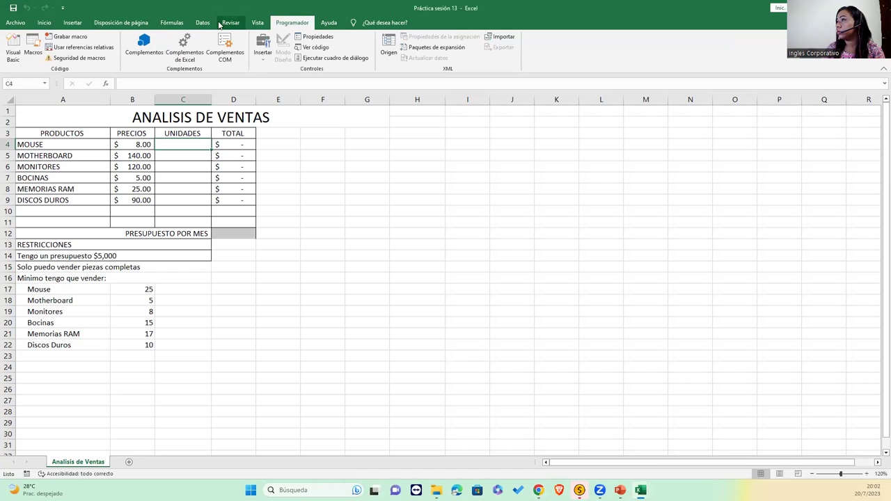
click(207, 22)
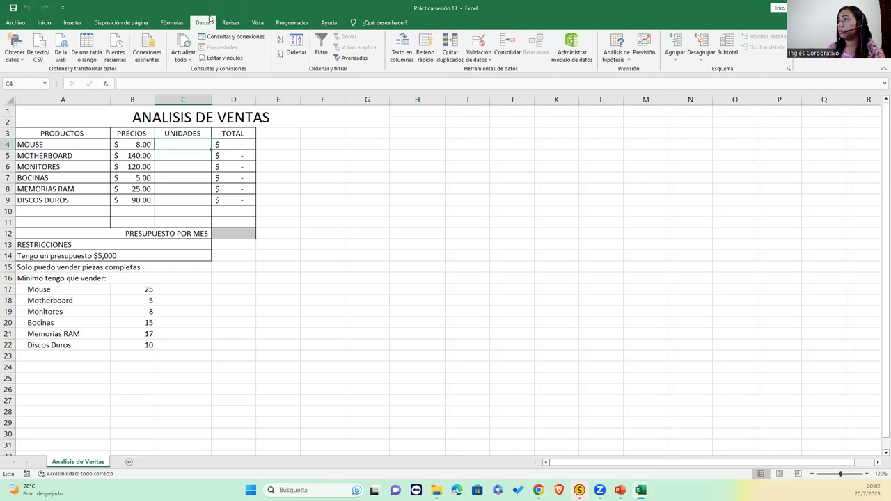
click(3, 20)
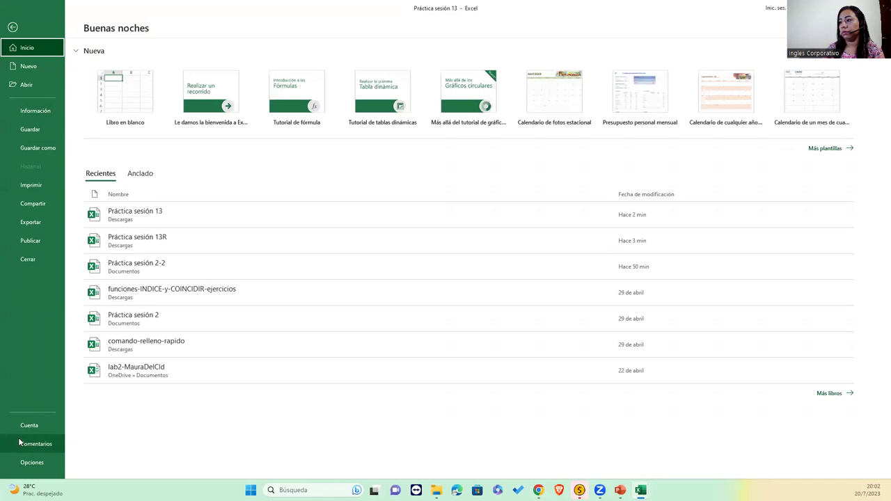
Step: Enable the Solver add-in through Opciones > Complementos > Complementos de Excel
click(32, 462)
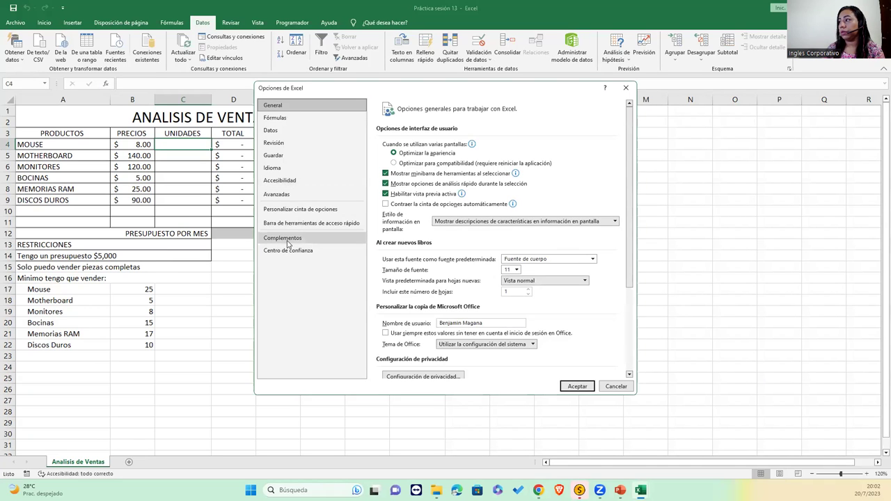
click(323, 242)
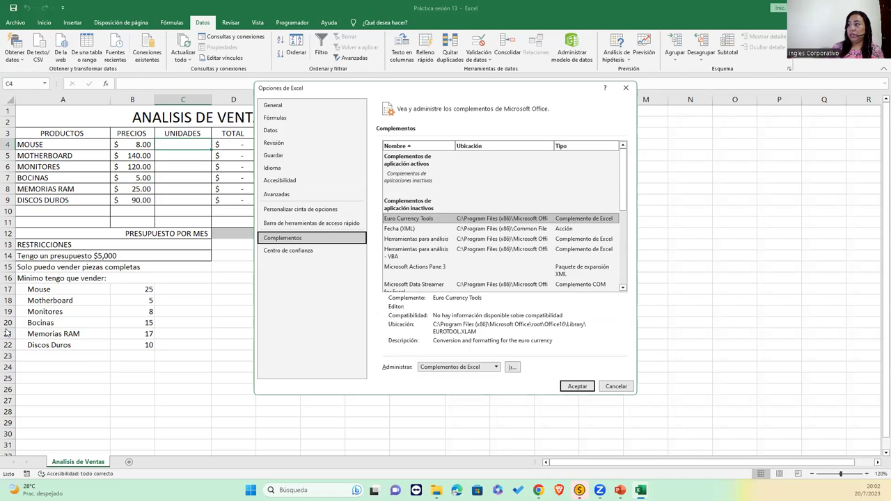
click(511, 368)
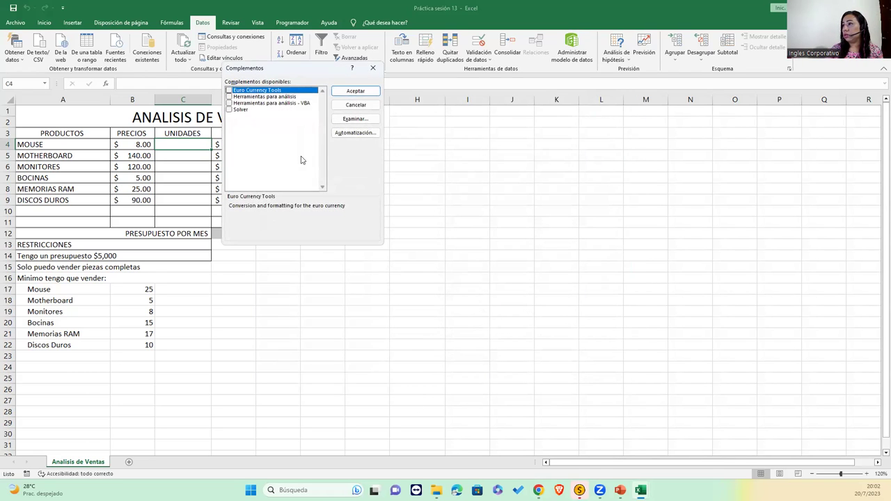
click(229, 110)
click(371, 91)
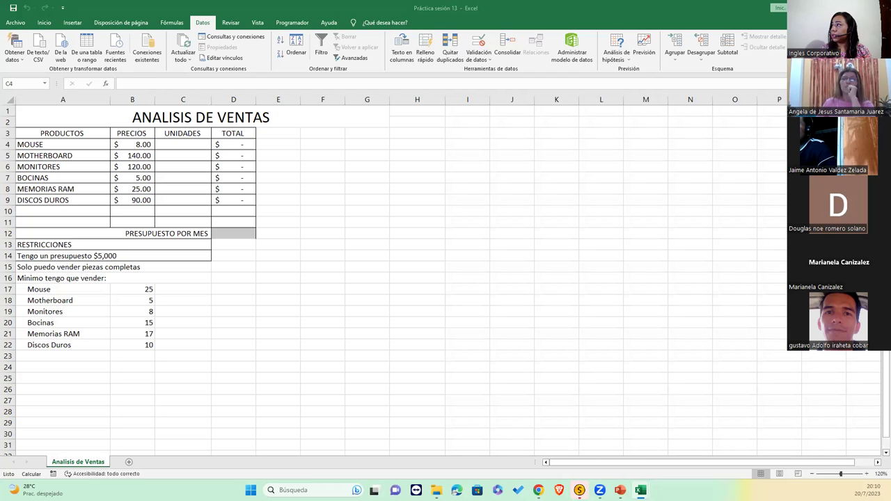
Step: Switch back to the full-screen EXCEL AVANZADO presentation title slide
key(alt+Tab)
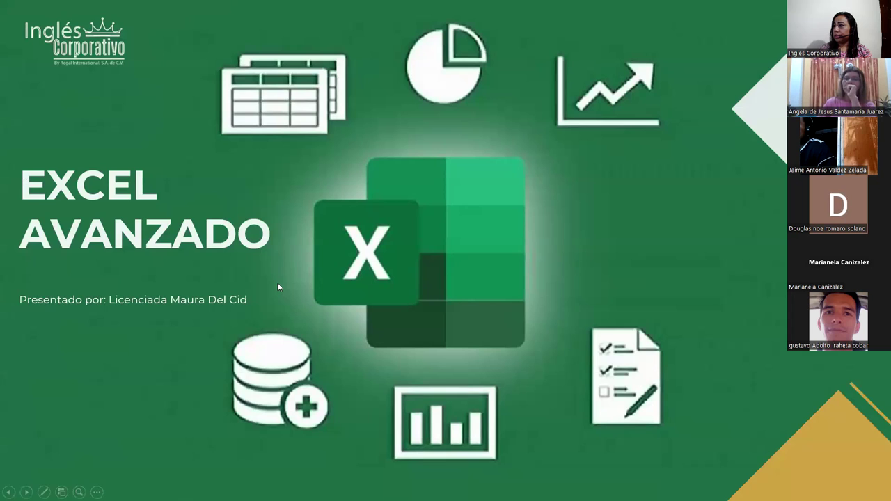
Step: Advance the slideshow past the AGENDA slide to CONTENIDO SESIÓN 13
click(710, 249)
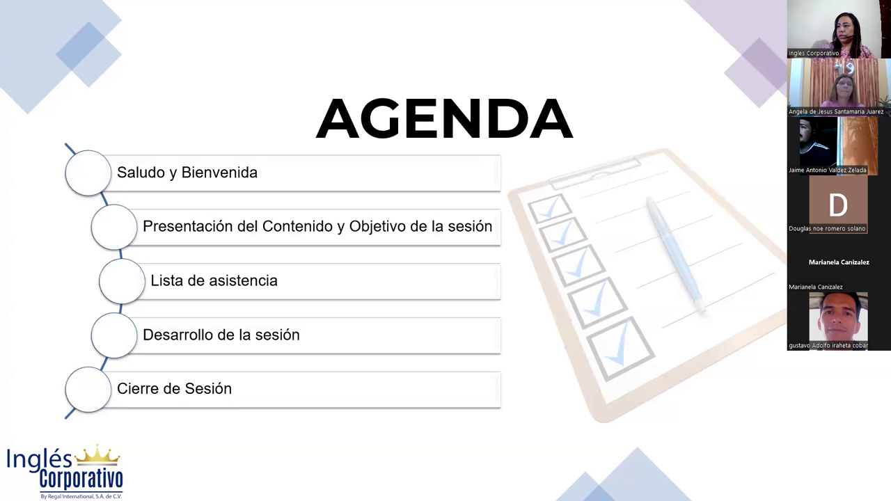
key(Right)
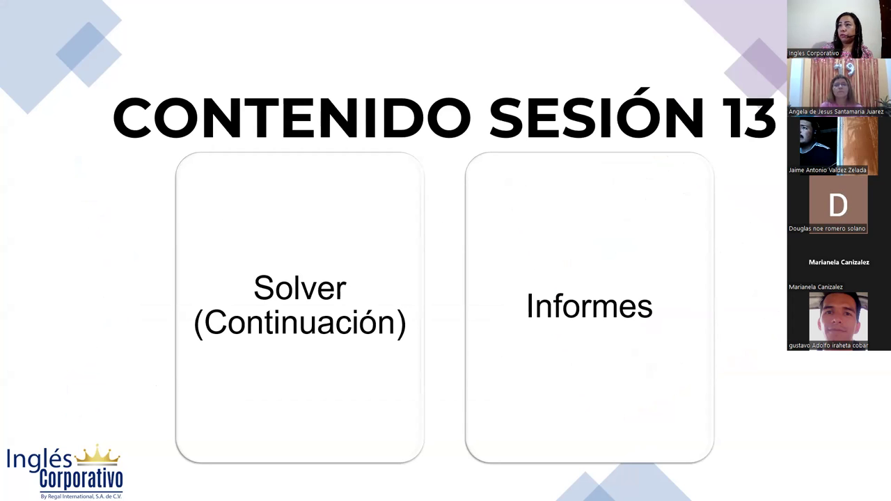
Step: Advance from the session objective slide through to the CREAR INFORMES slide
key(Right)
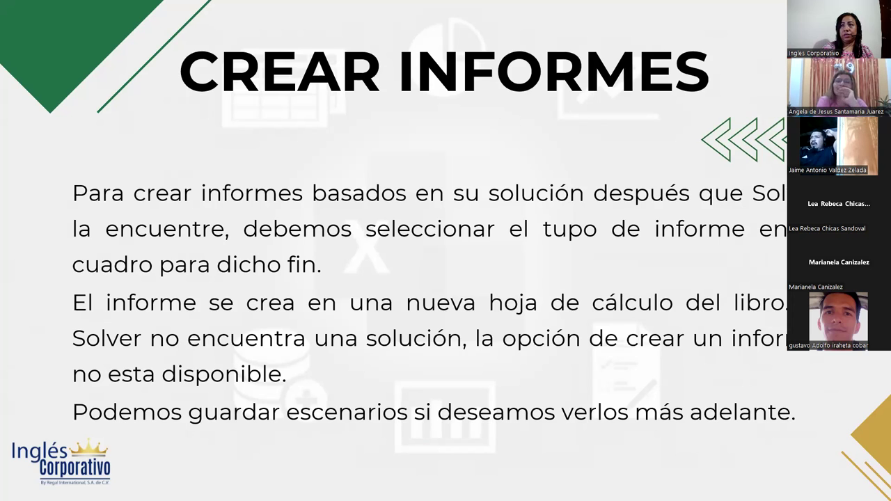
Step: Show the DESARROLLO pizza sales slide, then return to the Excel sales workbook
key(Right)
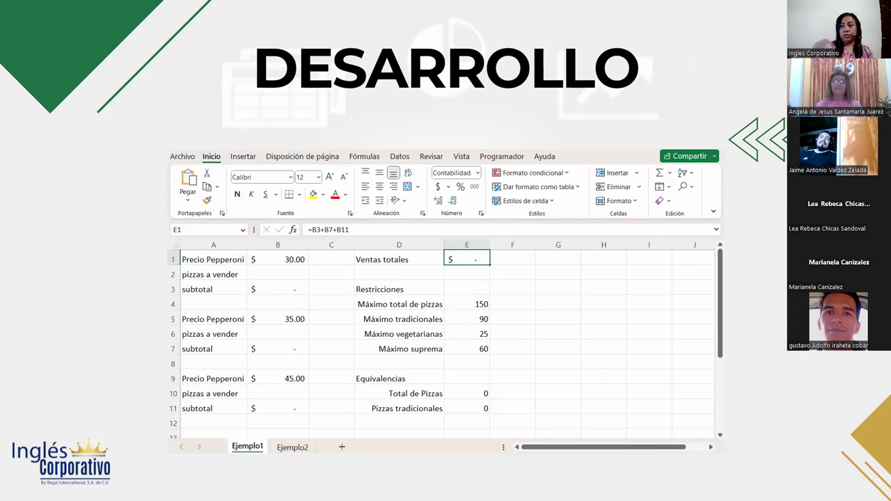
key(alt+Tab)
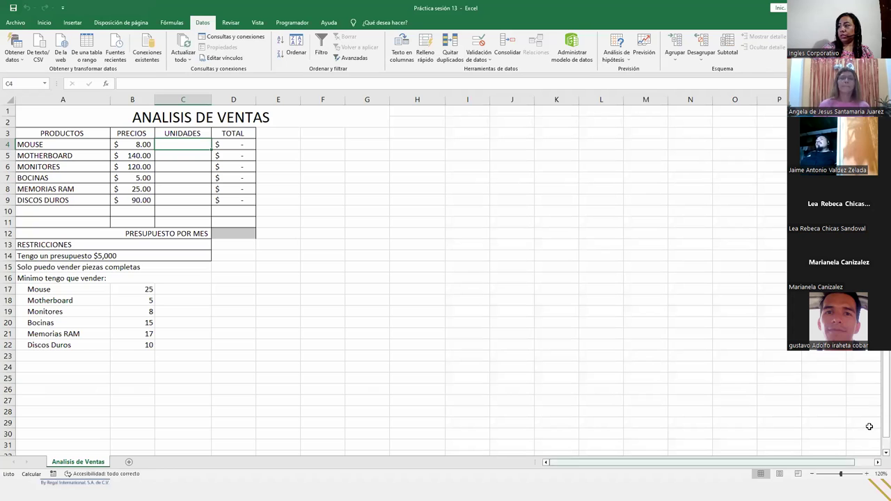
Step: Zoom the ANALISIS DE VENTAS sheet in to 160%
click(866, 473)
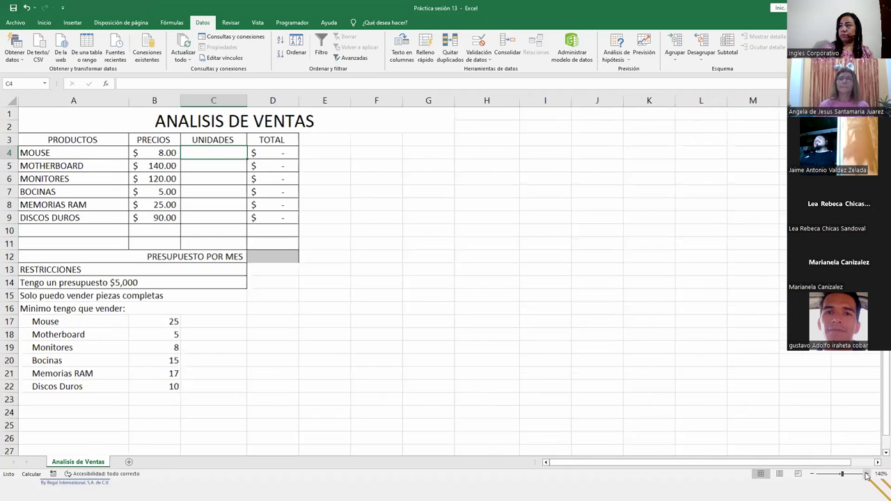
click(867, 474)
click(866, 474)
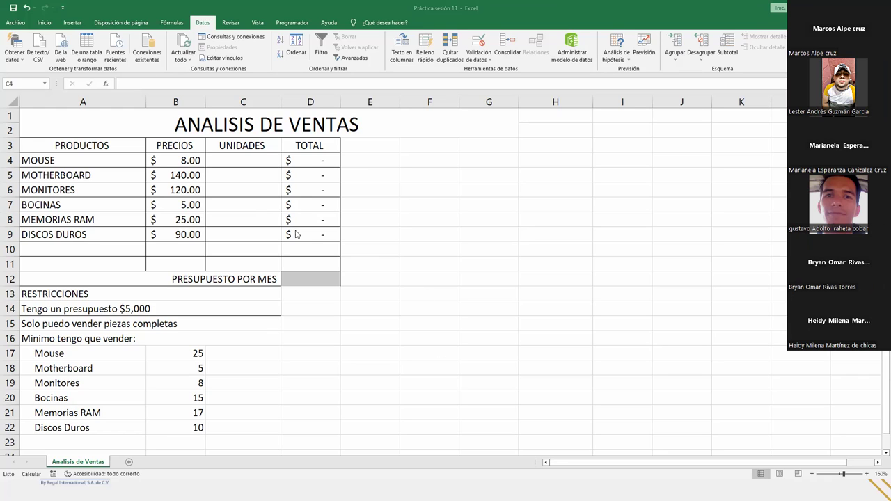
click(255, 207)
click(243, 159)
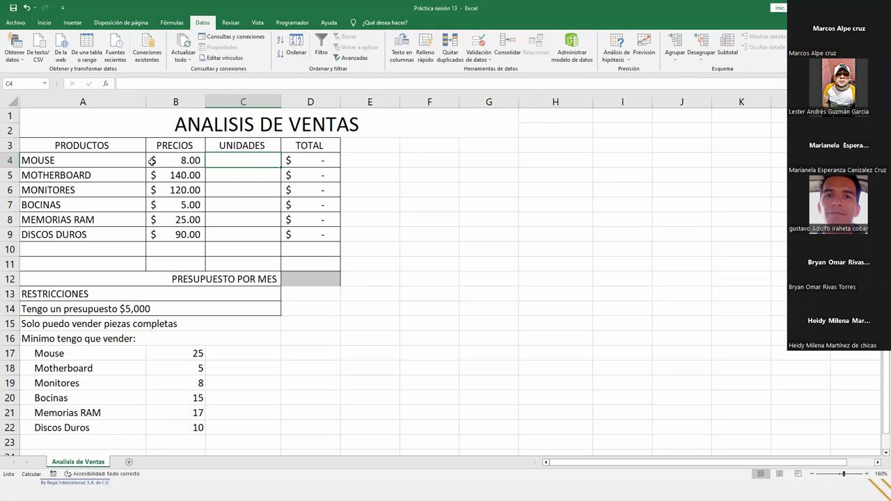
drag(103, 165, 109, 233)
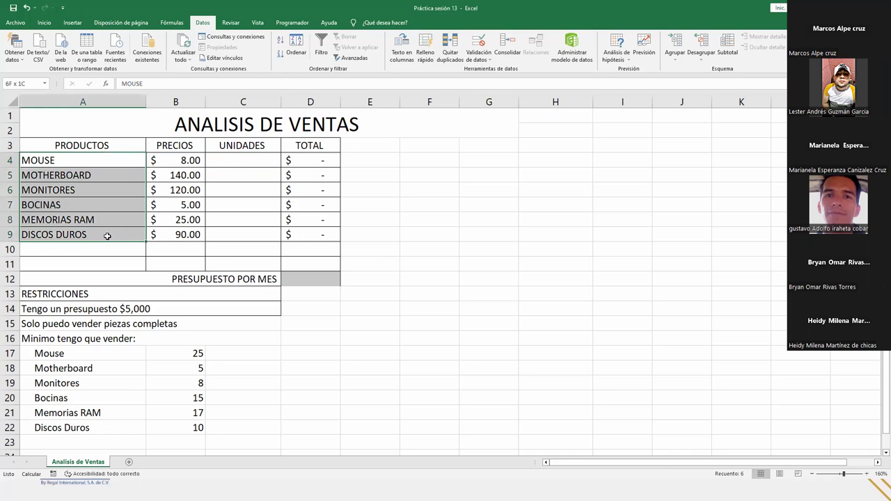
drag(178, 160, 186, 233)
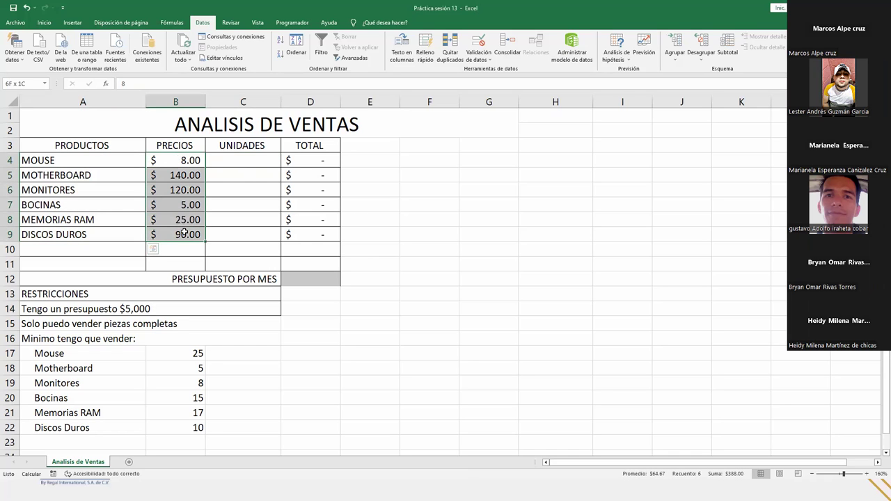
click(249, 163)
drag(249, 172, 253, 231)
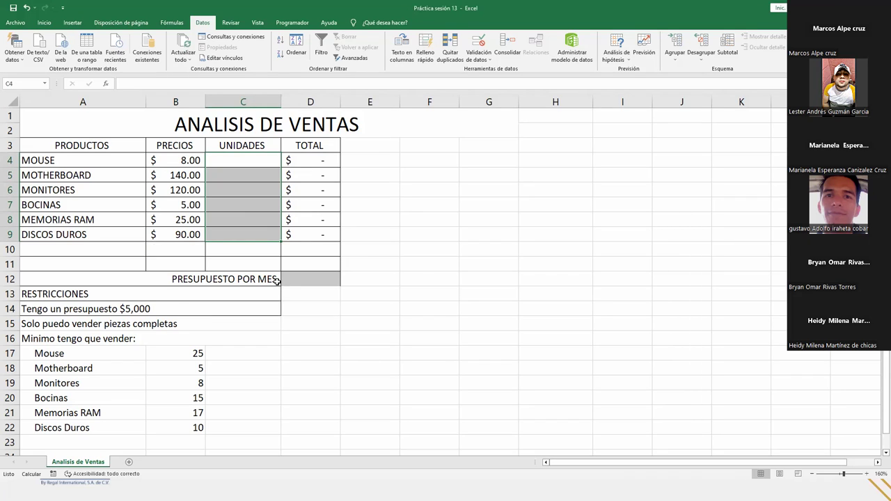
click(192, 308)
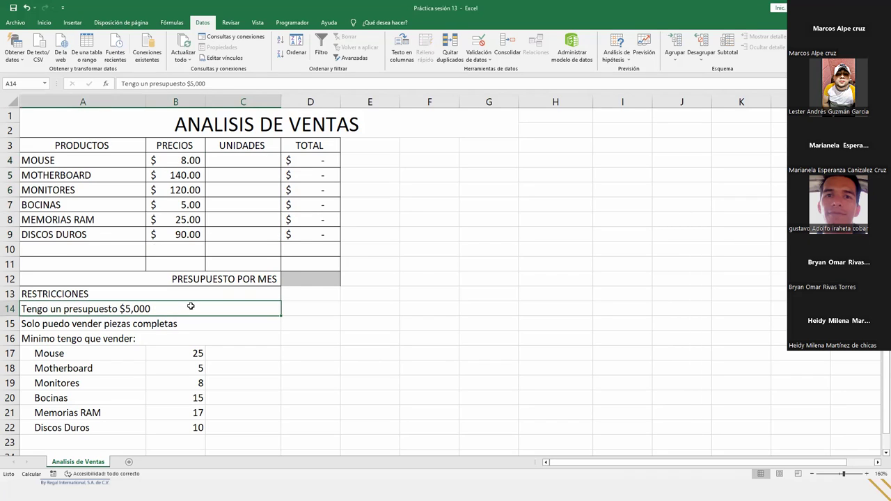
click(326, 281)
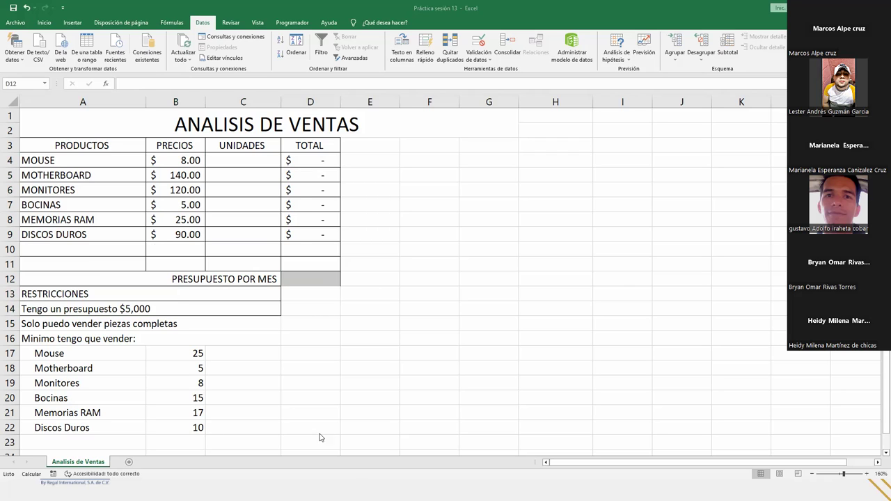
click(338, 278)
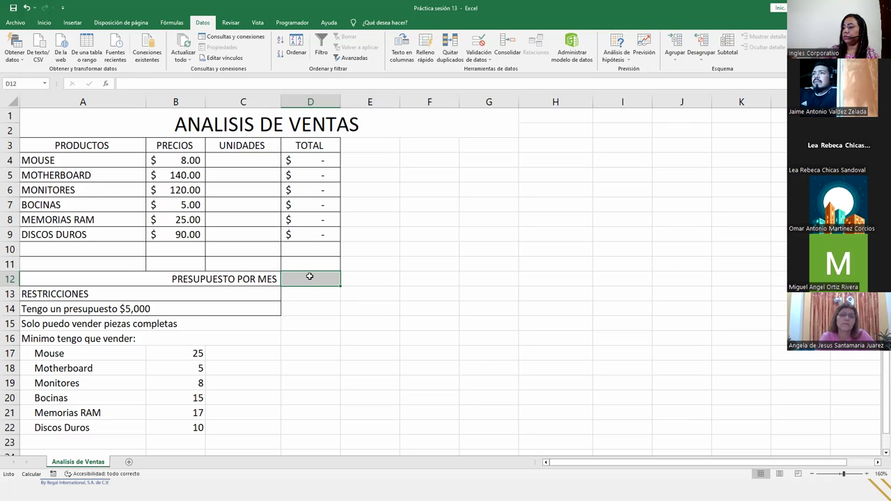
Step: Enter =SUMA(D4:D11) in D12 to total the TOTAL column
text(?)
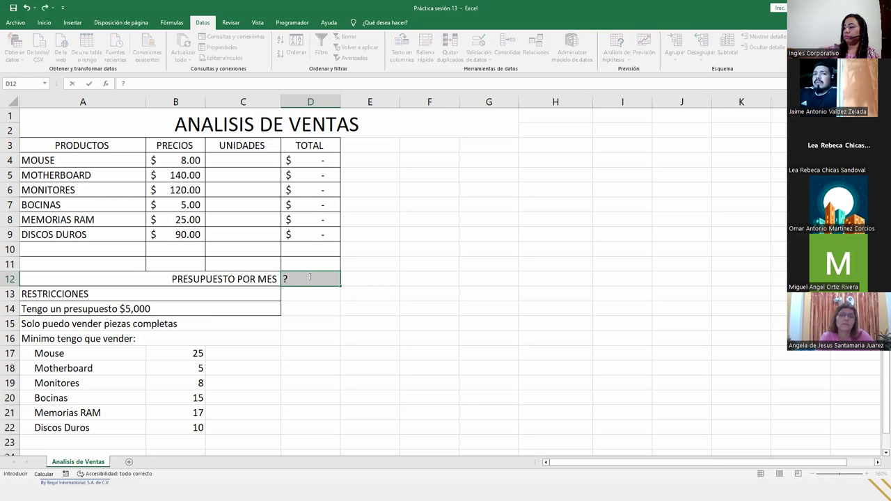
key(BackSpace)
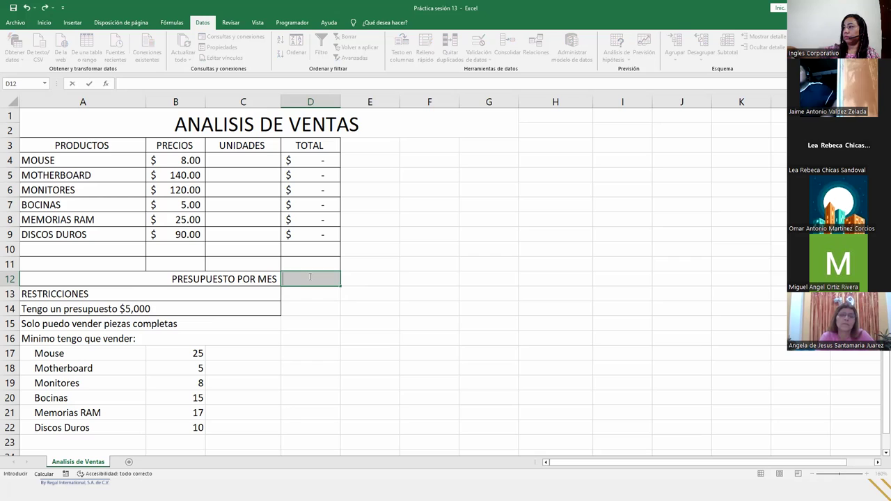
text(=)
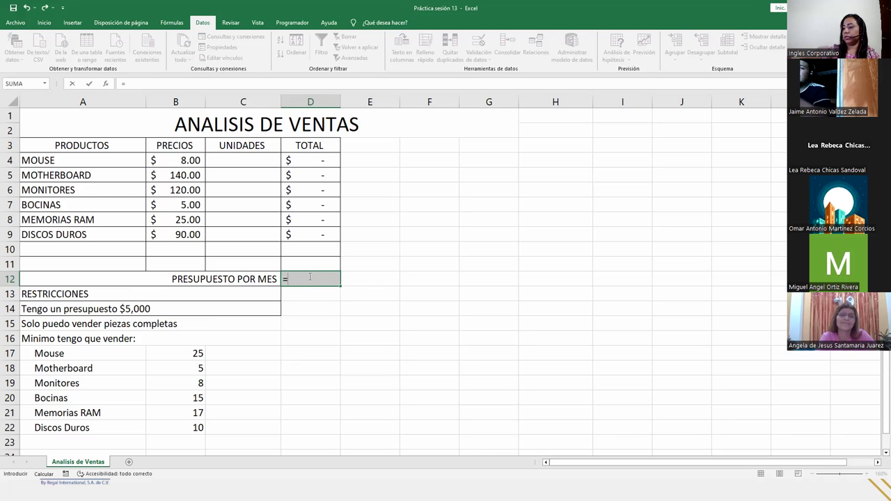
text(SUM)
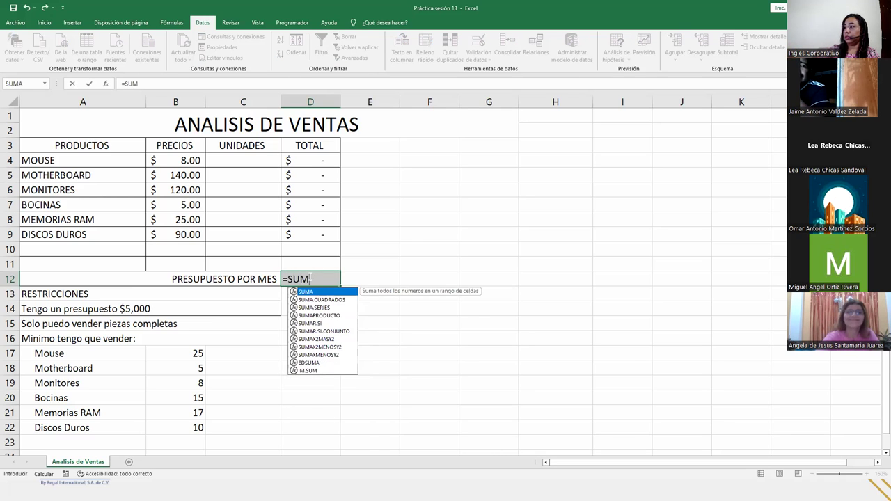
key(Tab)
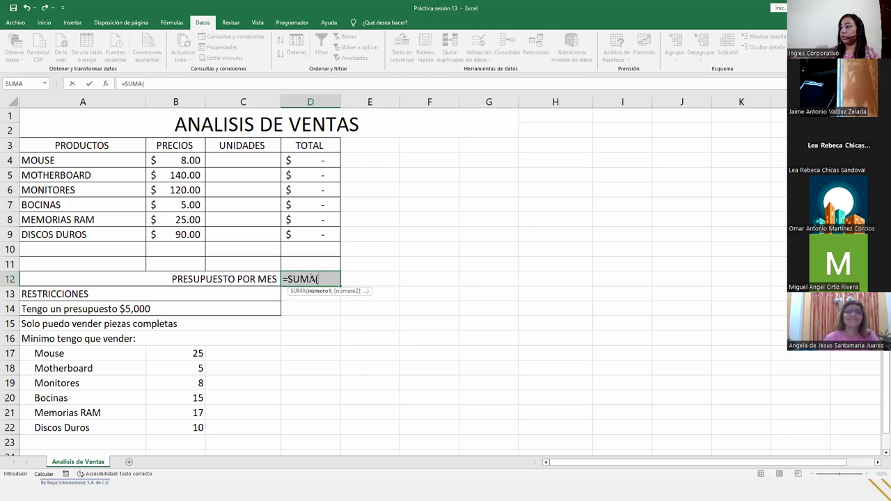
drag(327, 157, 330, 229)
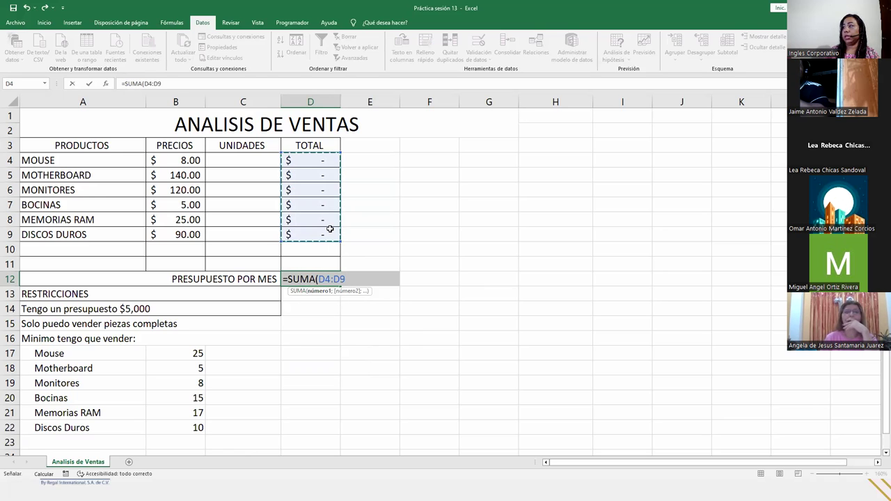
key(shift+Down)
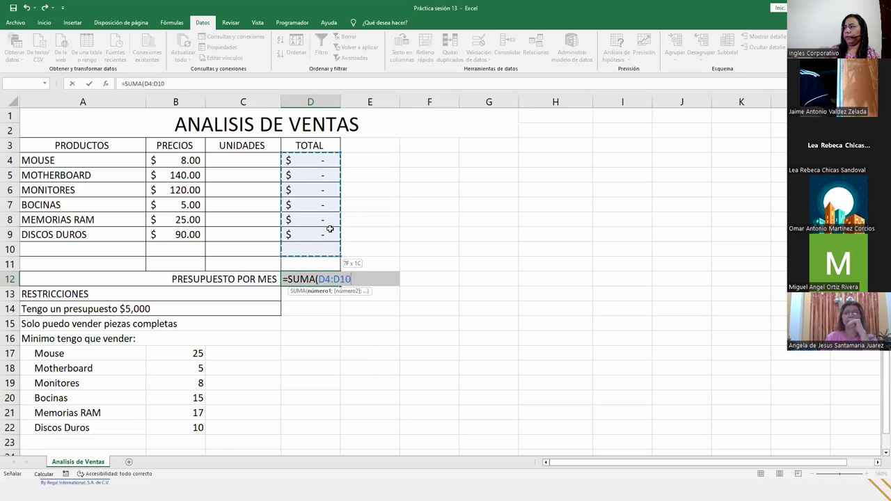
key(shift+Down)
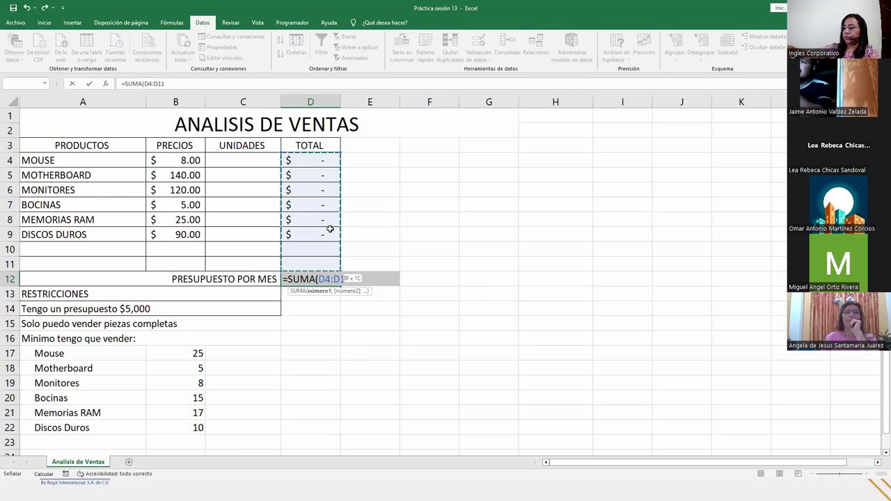
text())
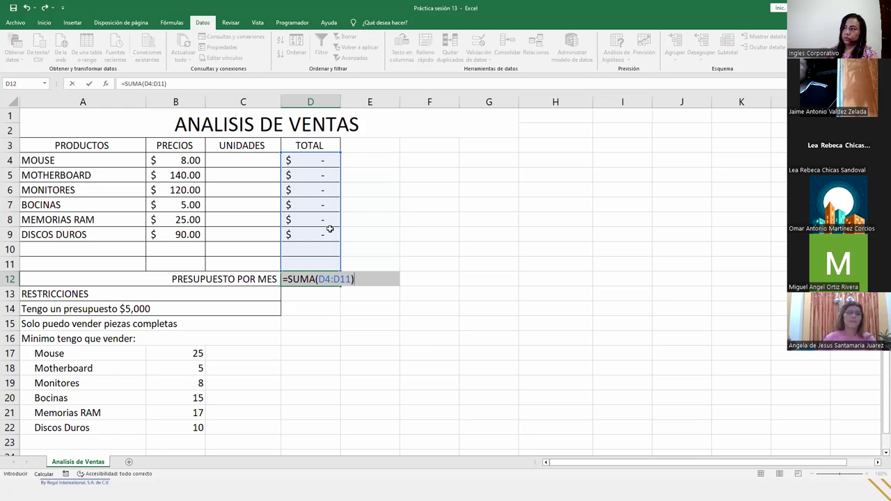
key(Return)
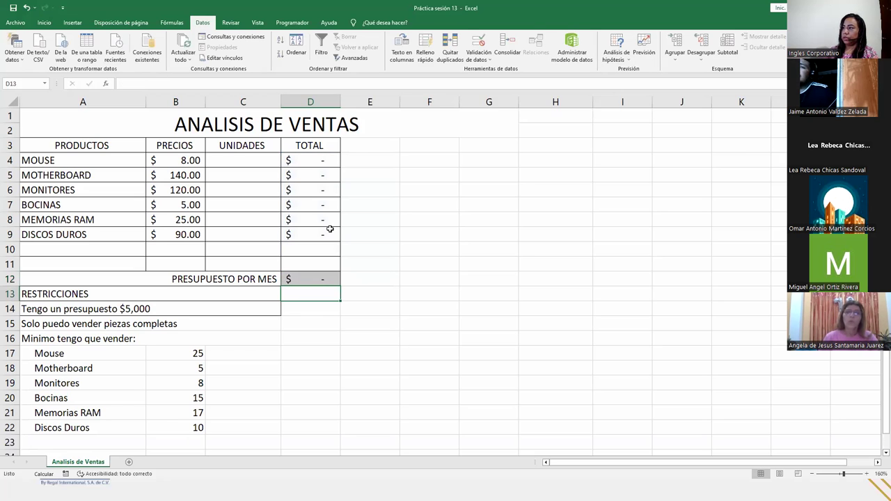
click(304, 281)
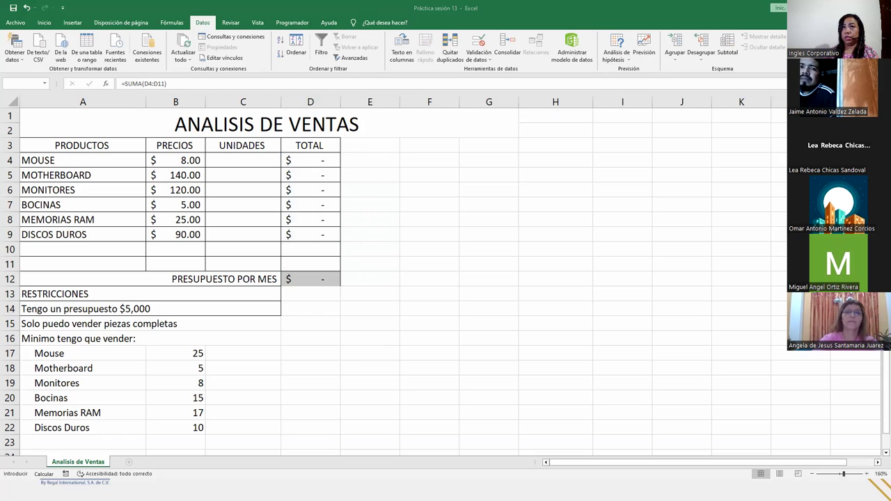
key(Escape)
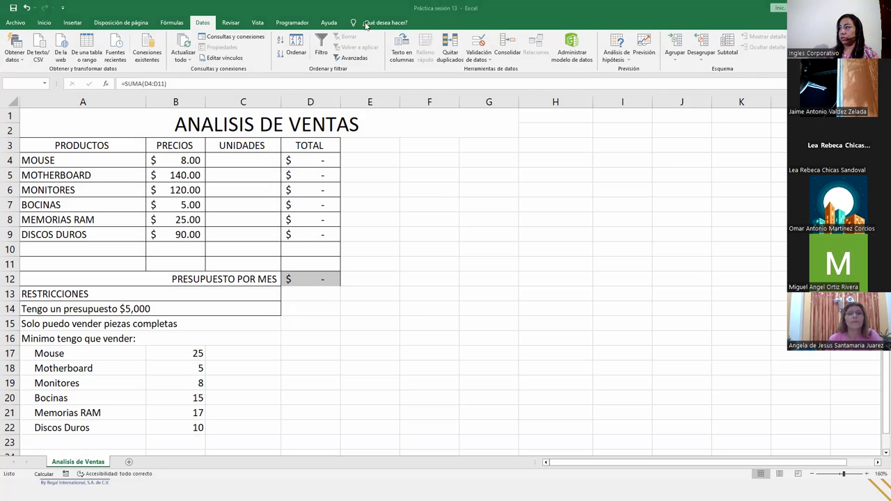
Step: Pick D12 as the Solver objective cell, moving the dialog aside to see the table
click(313, 281)
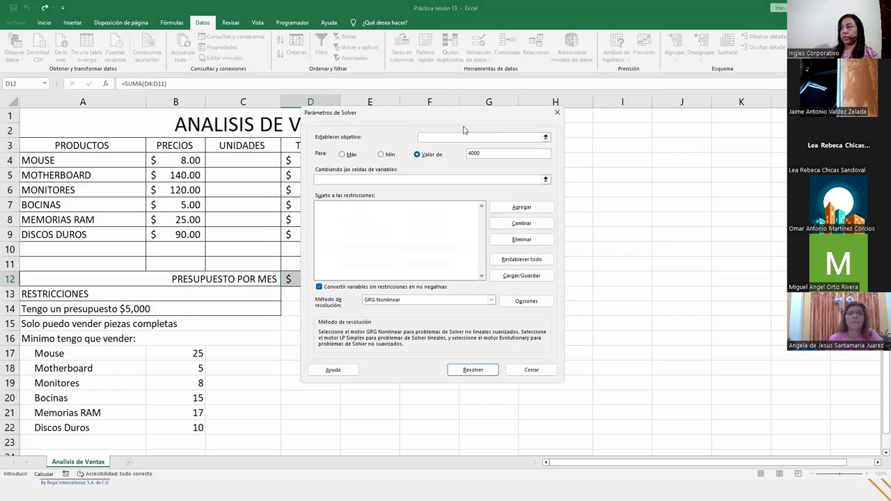
click(448, 138)
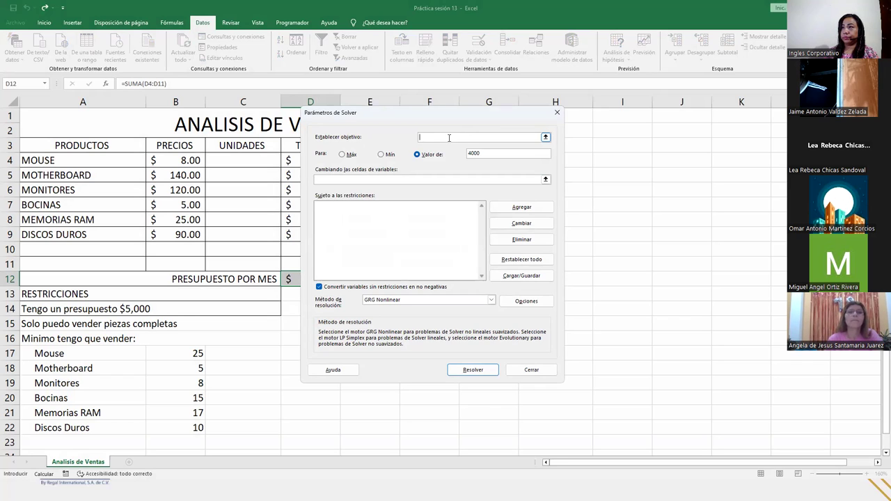
drag(426, 115, 478, 114)
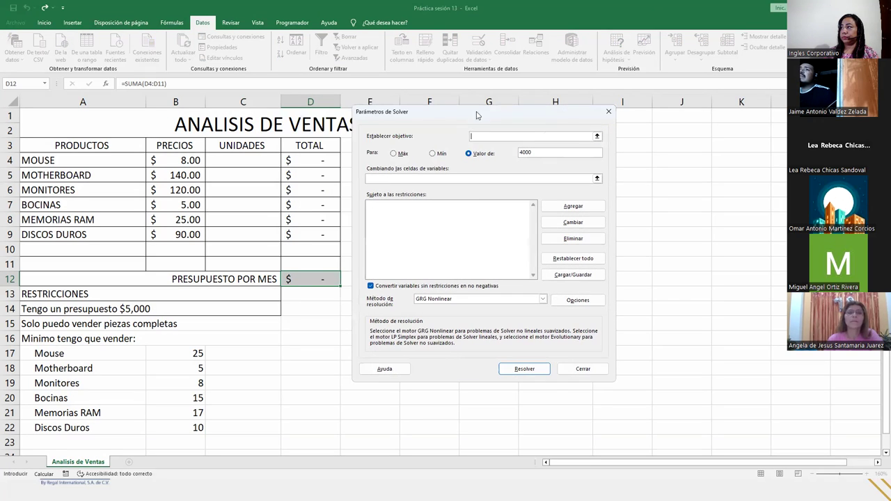
click(305, 277)
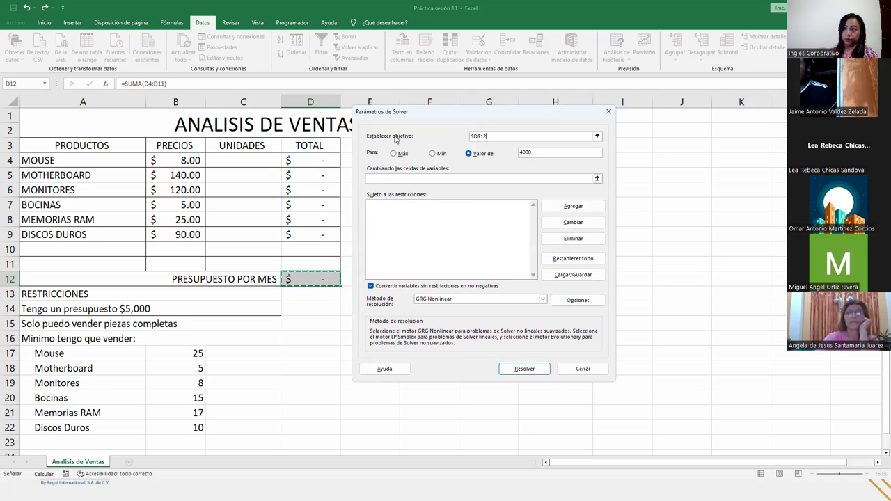
click(490, 135)
click(490, 136)
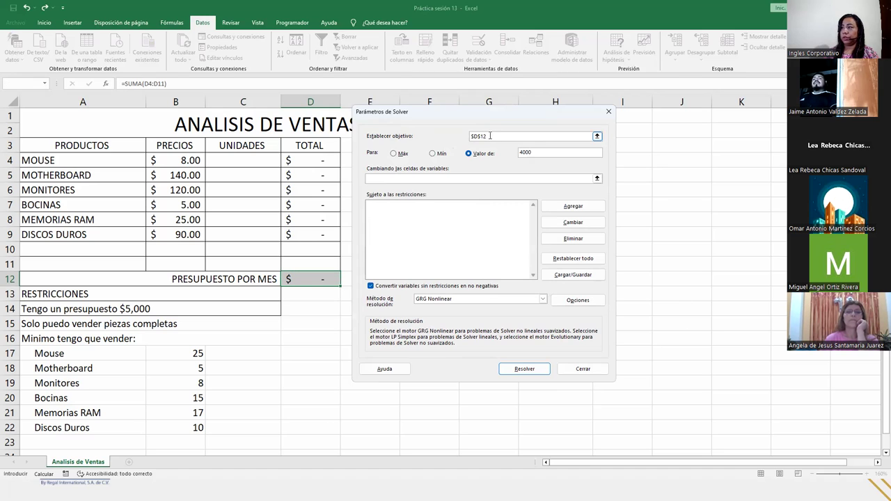
key(Tab)
Step: Change the target value to 5000, move the dialog again, and clear the objective reference
double_click(542, 152)
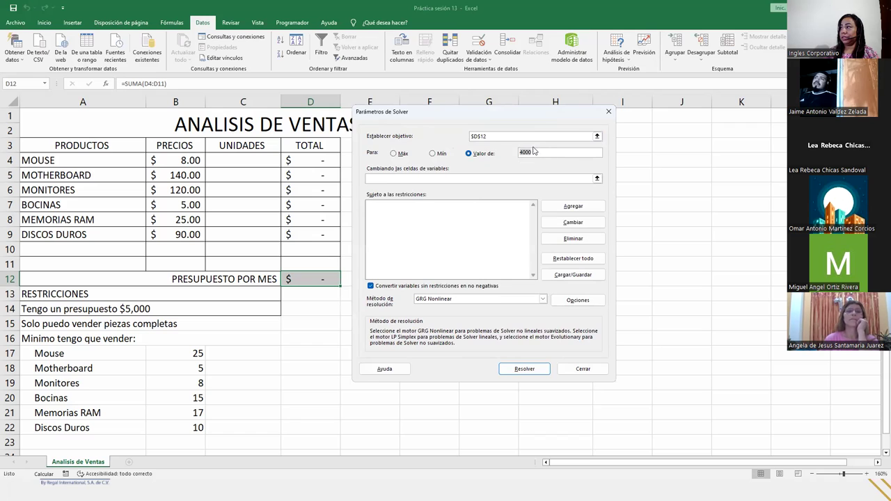
text(5)
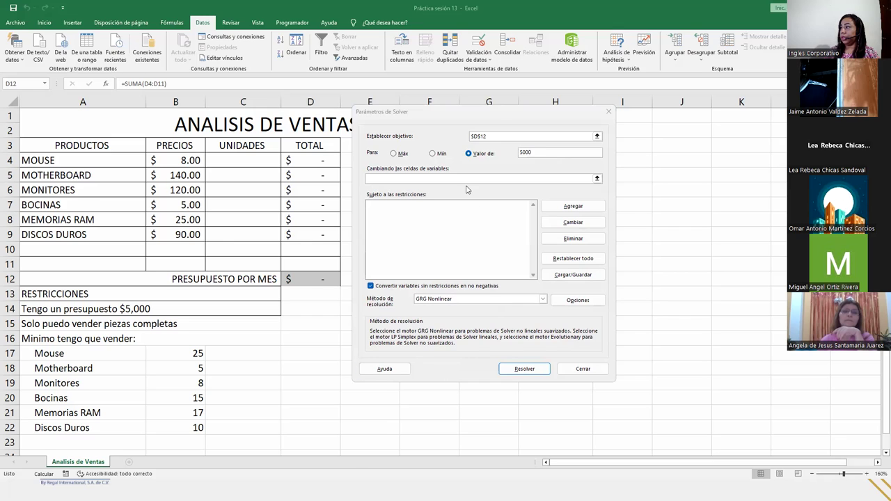
click(535, 151)
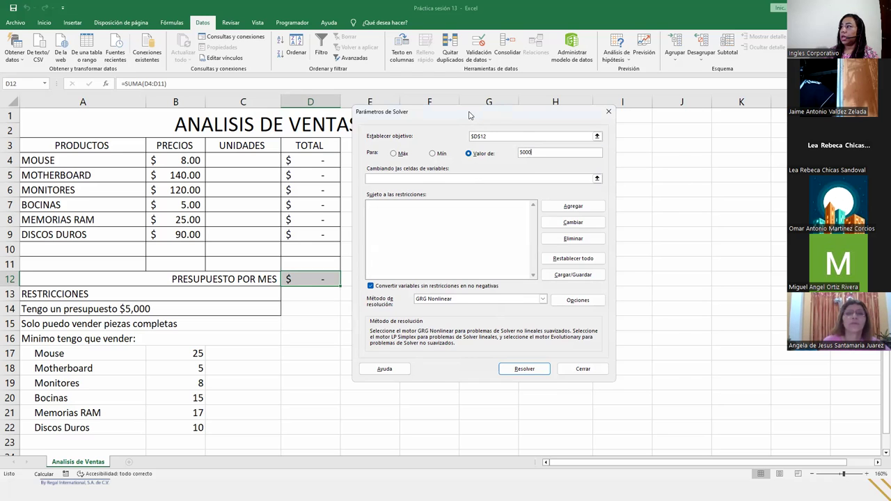
drag(470, 115, 526, 129)
click(556, 148)
key(BackSpace)
key(BackSpace)
key(BackSpace)
key(BackSpace)
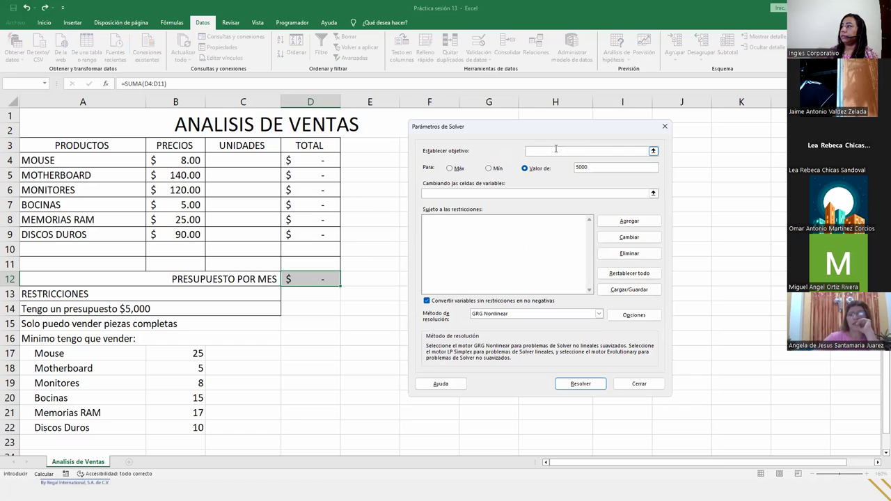
Step: Point the Solver objective 'Establecer objetivo' at $D$12, keeping the target value 5000
click(307, 278)
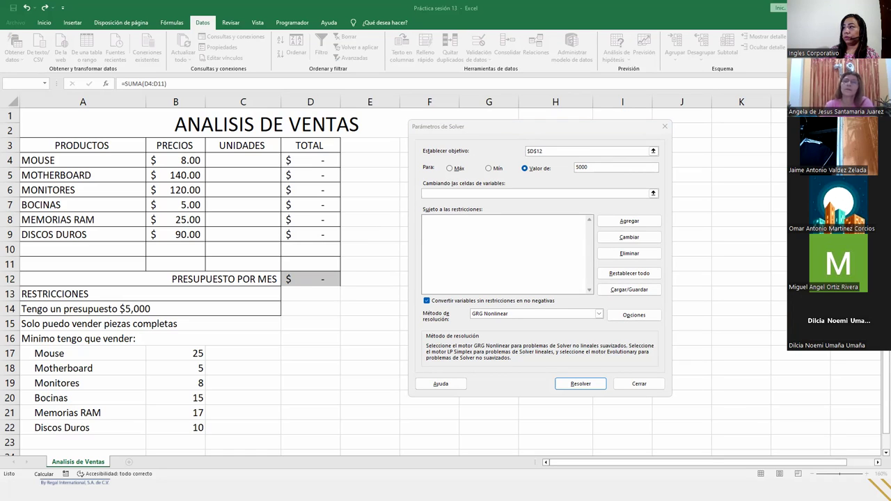
click(468, 193)
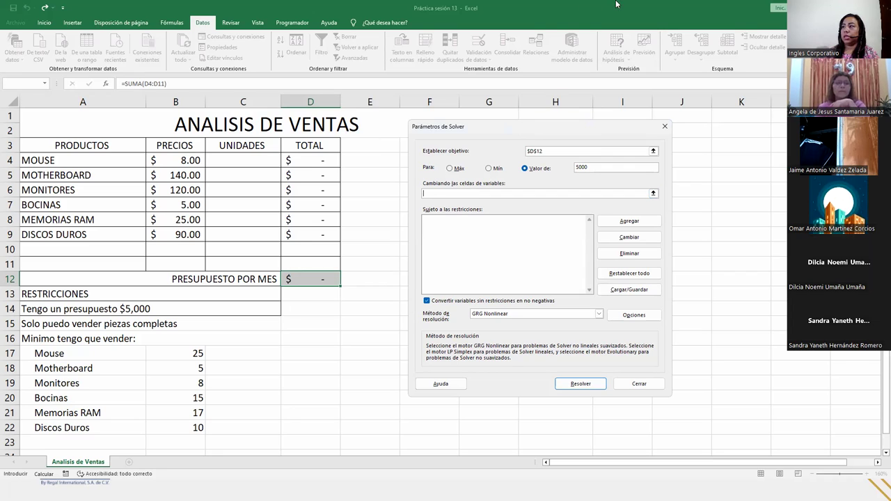
Step: Enter $C$4:$C$9, the UNIDADES cells, as Solver's variable cells
drag(241, 155, 252, 237)
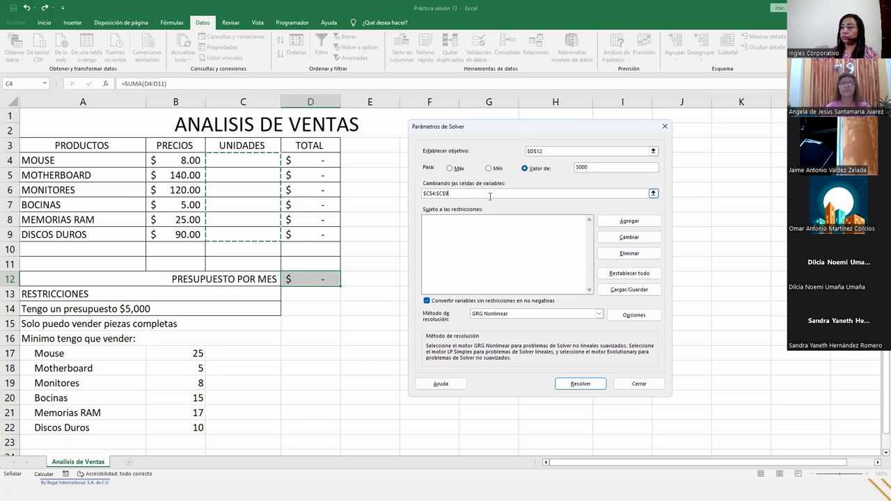
click(467, 243)
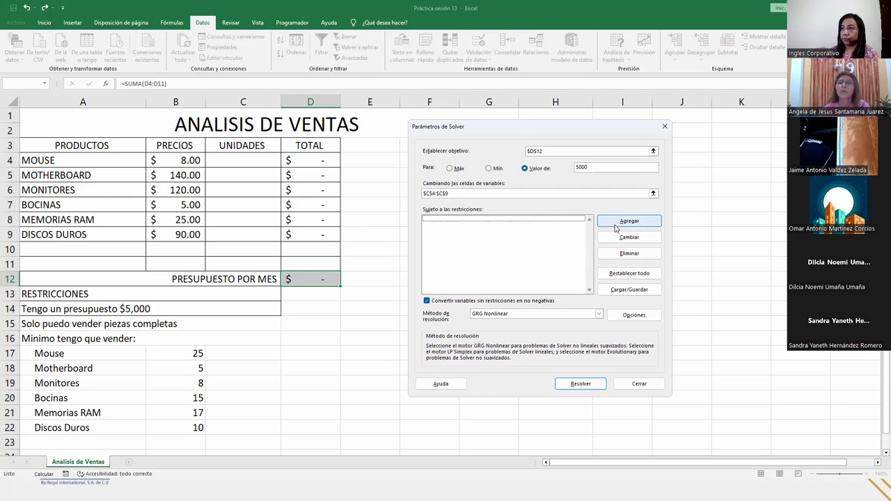
Step: Draft a constraint requiring $C$4:$C$9 to be int (whole numbers), not yet added
click(615, 227)
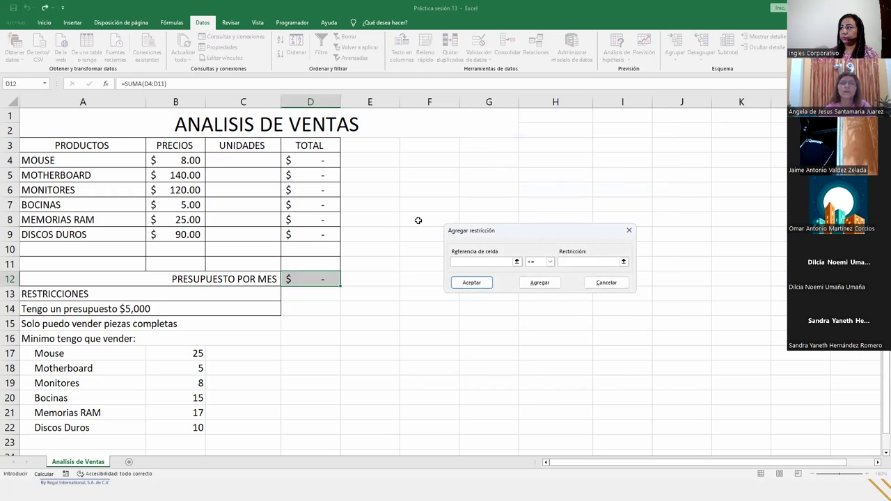
drag(483, 231, 416, 214)
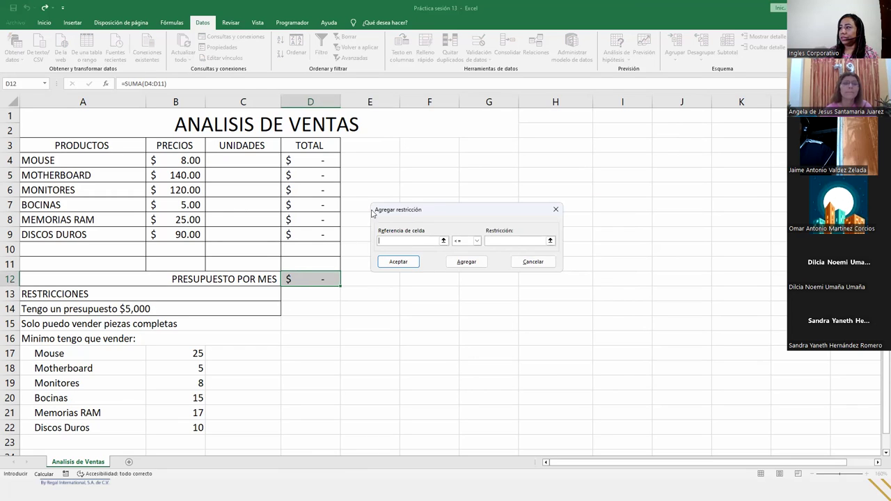
drag(249, 160, 255, 227)
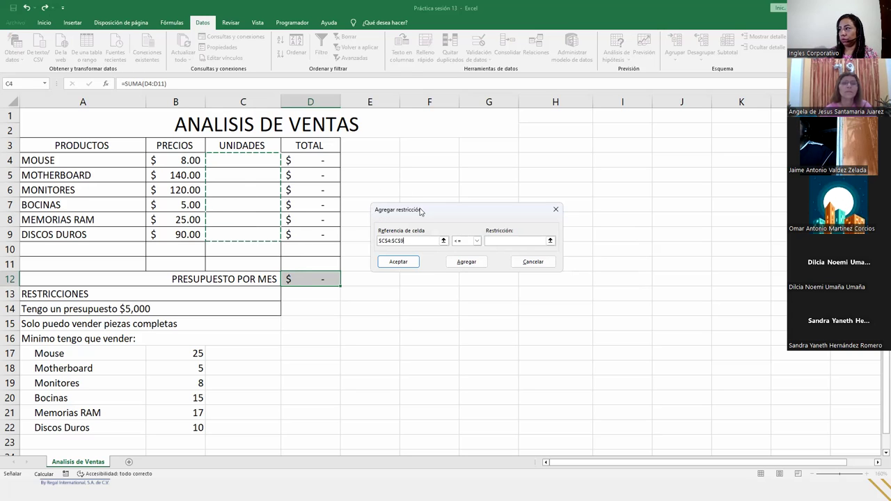
click(477, 241)
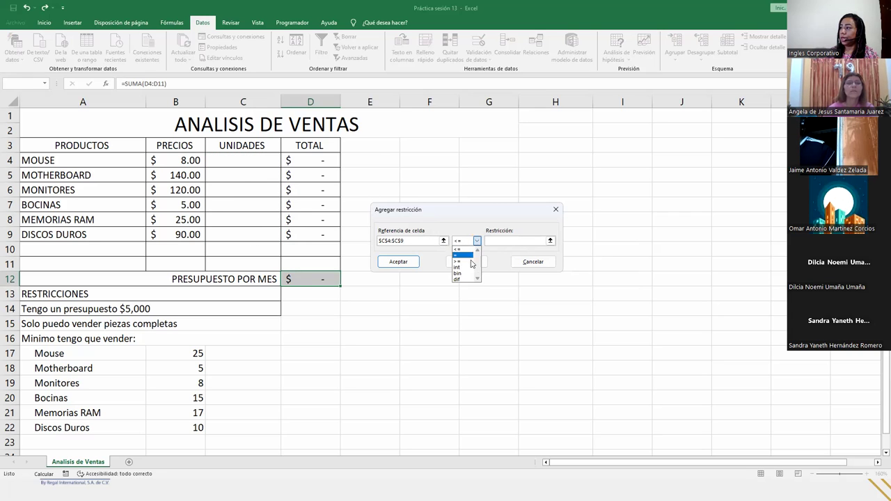
click(469, 268)
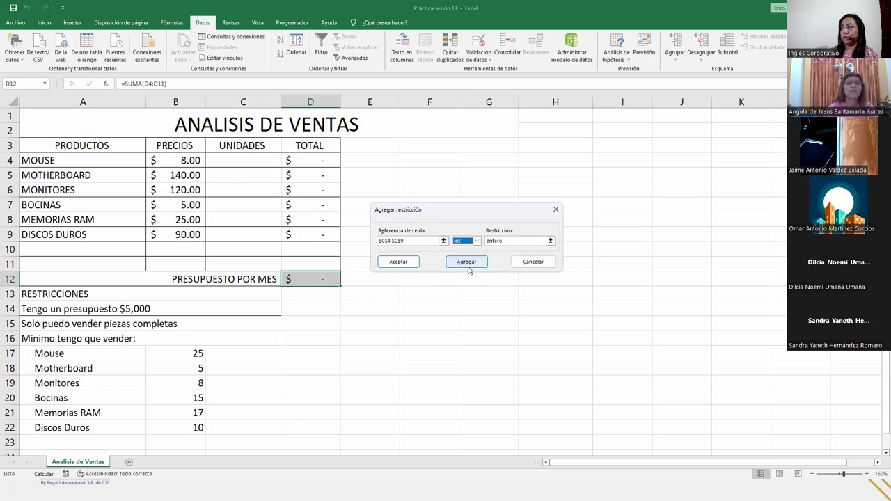
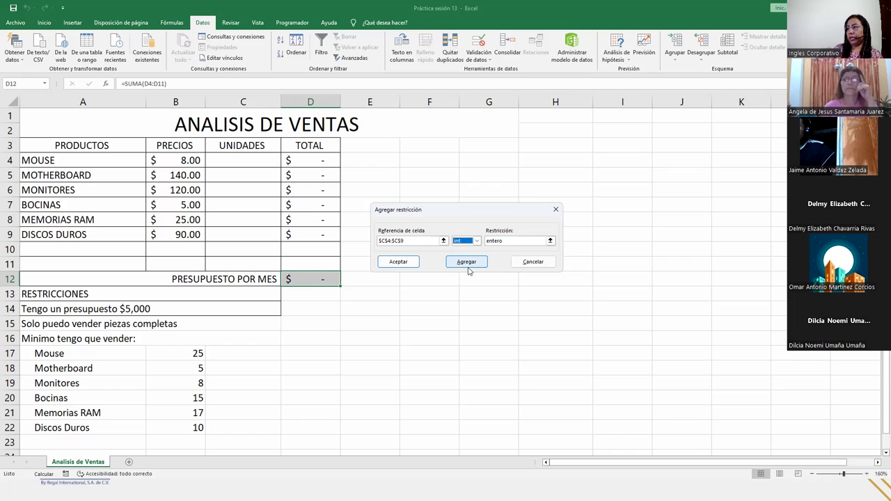
Step: Add the integer constraint on C4:C9 and the Mouse constraint $C$4 >= $B$17
click(470, 266)
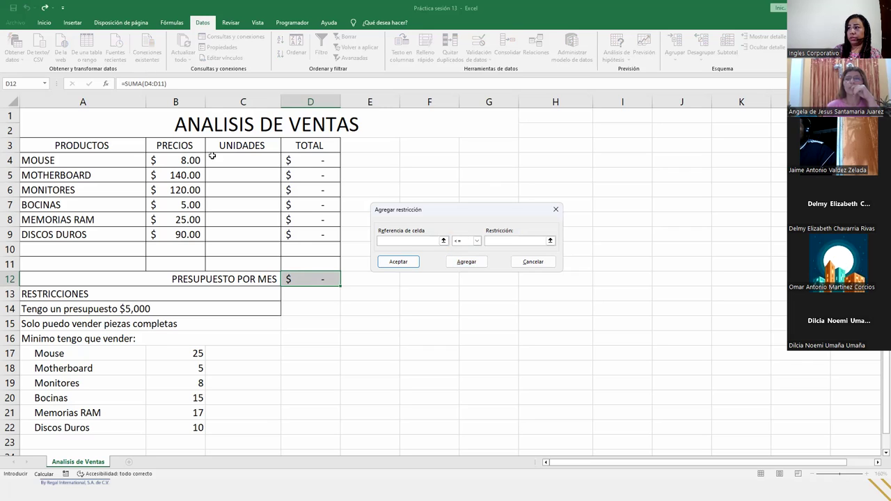
click(259, 157)
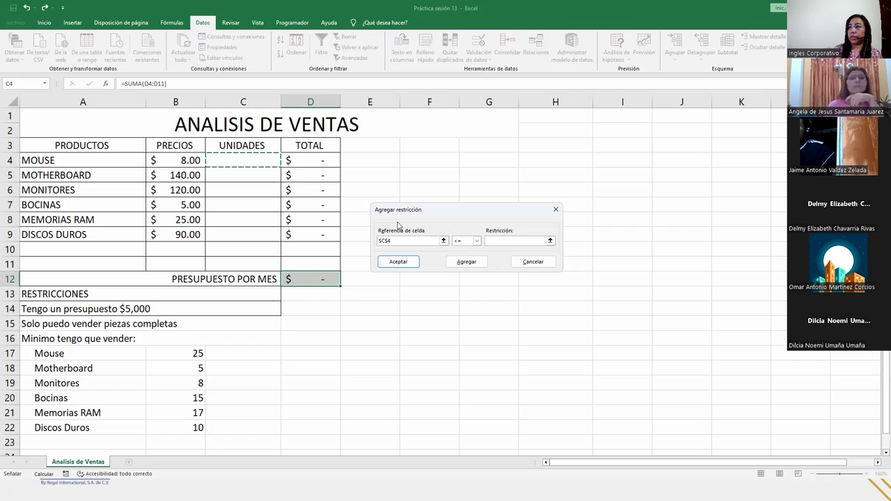
click(476, 241)
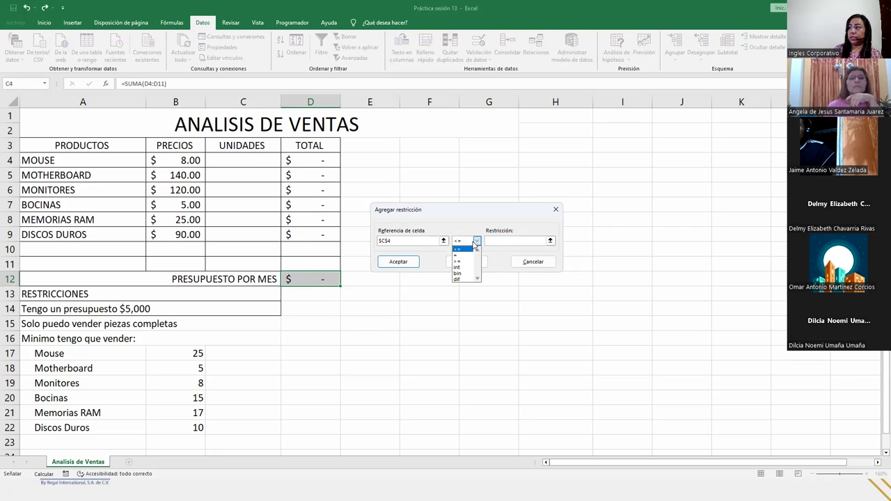
click(465, 262)
click(491, 242)
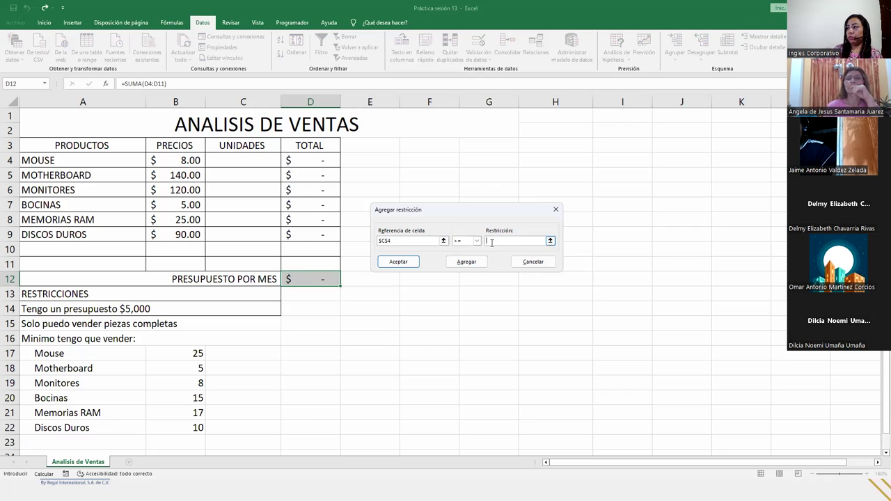
click(183, 350)
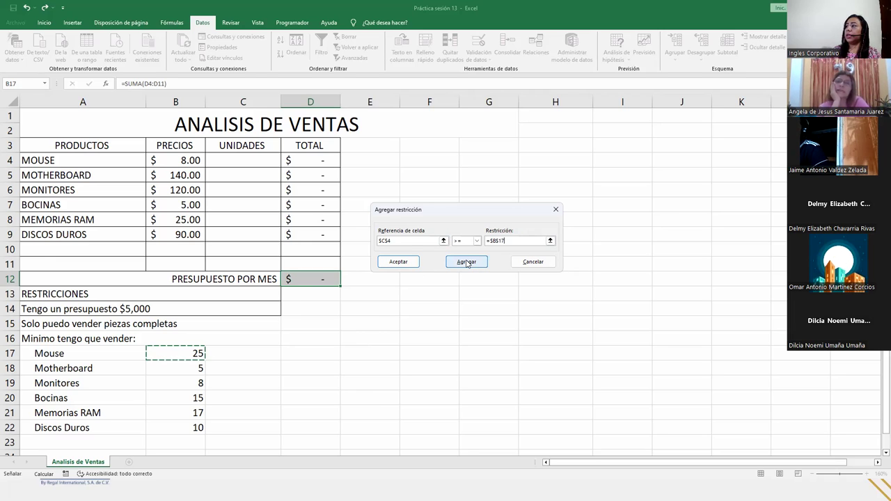
click(467, 262)
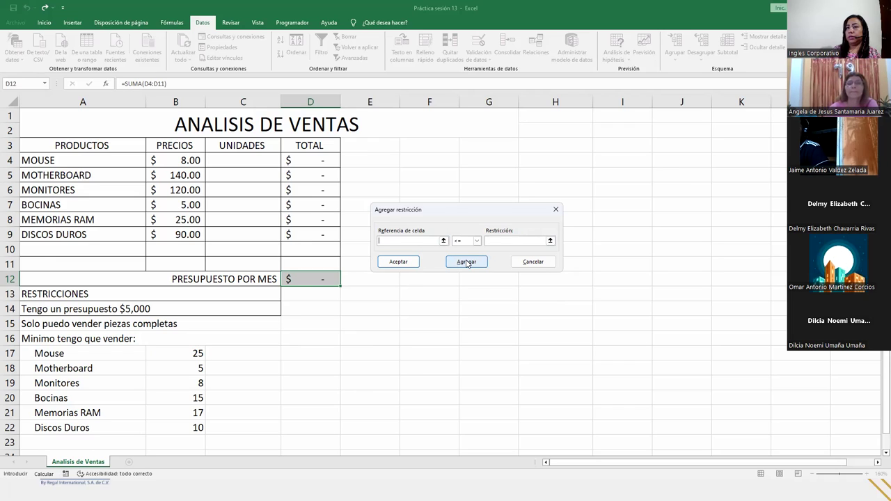
Step: Add the Motherboard constraint $C$5 >= $B$18
click(260, 180)
click(470, 241)
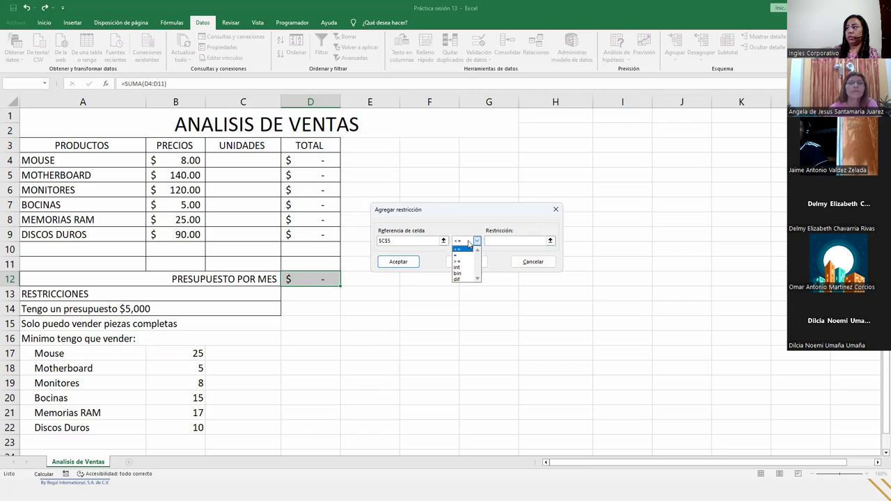
click(463, 261)
click(494, 240)
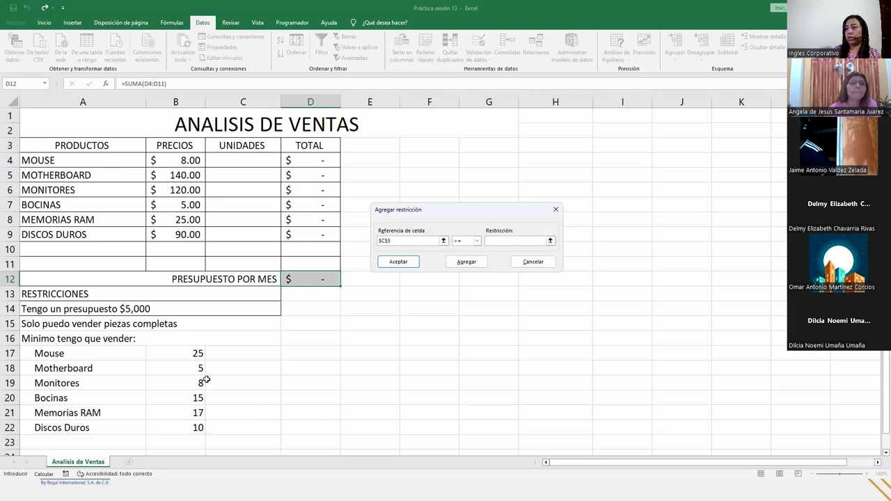
click(184, 366)
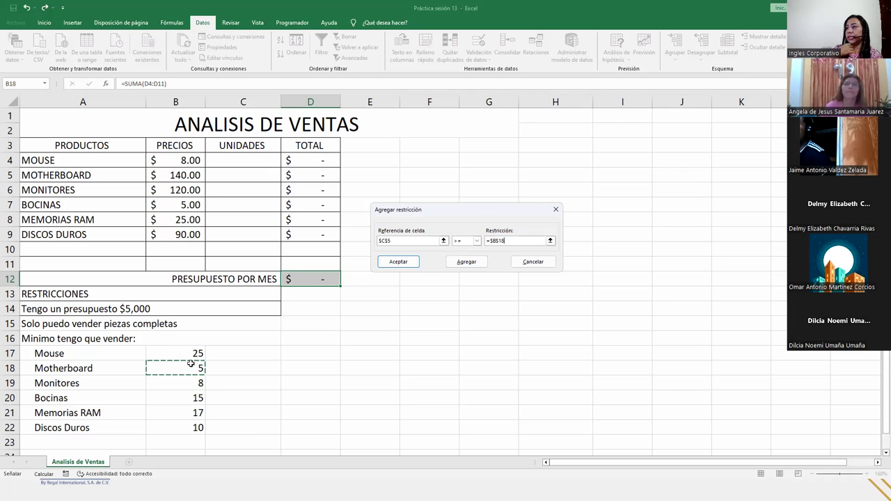
click(466, 262)
Step: Add the Monitores constraint $C$6 >= $B$19
click(249, 185)
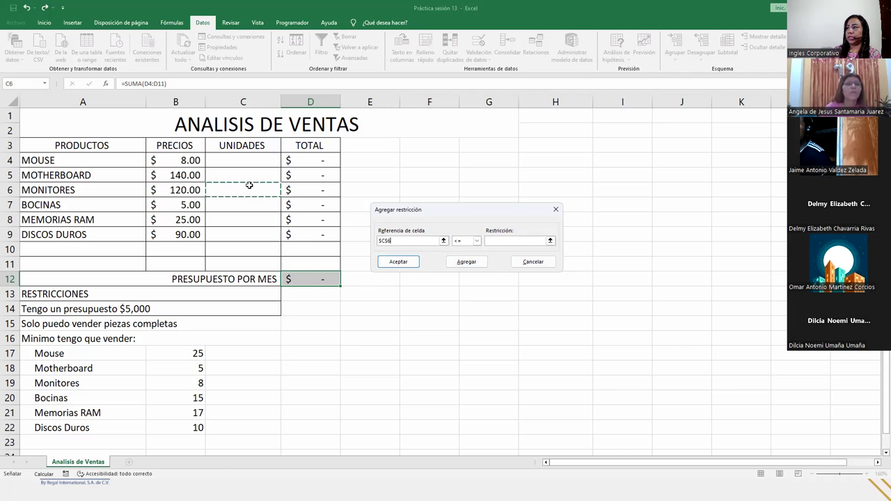
click(465, 241)
click(459, 261)
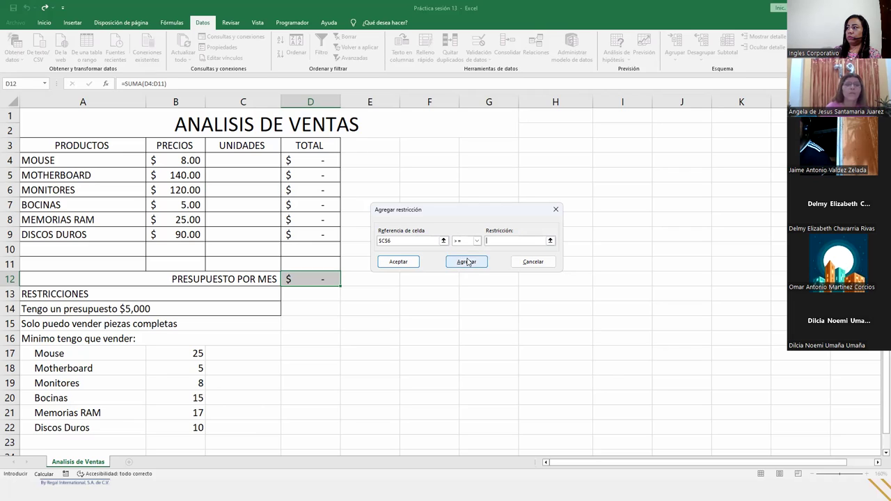
click(187, 384)
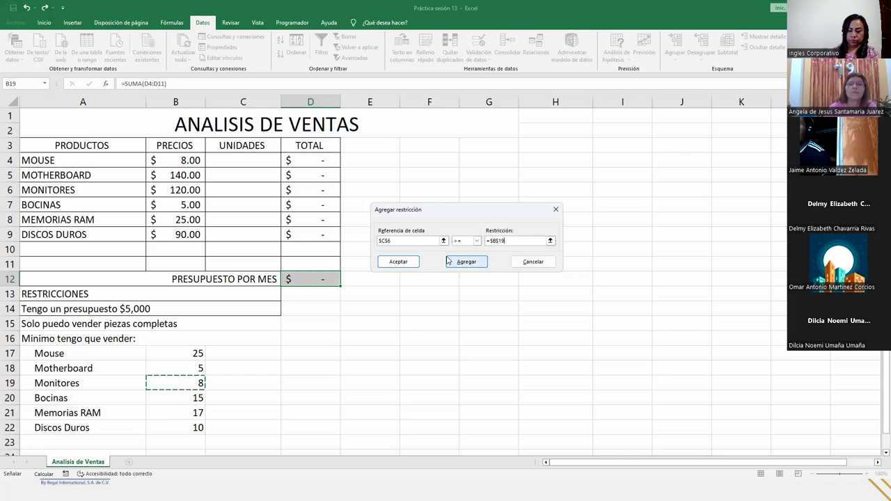
click(448, 260)
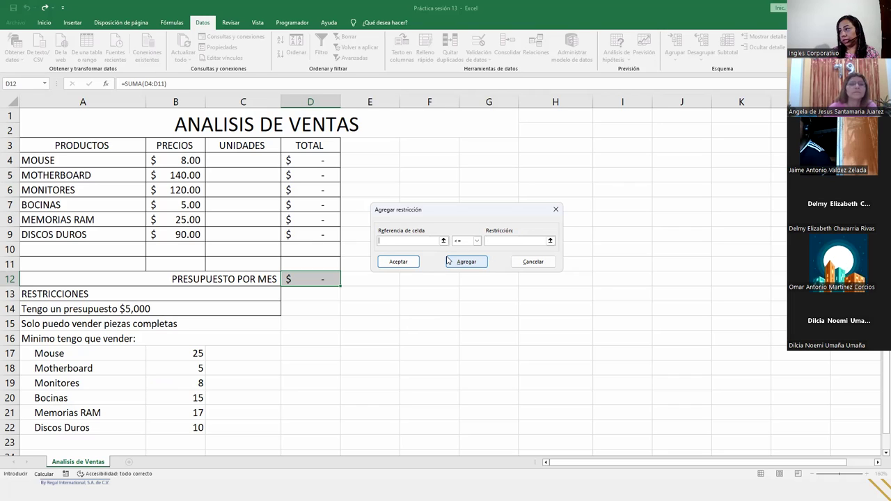
Step: Add the Bocinas constraint $C$7 >= $B$20
click(228, 208)
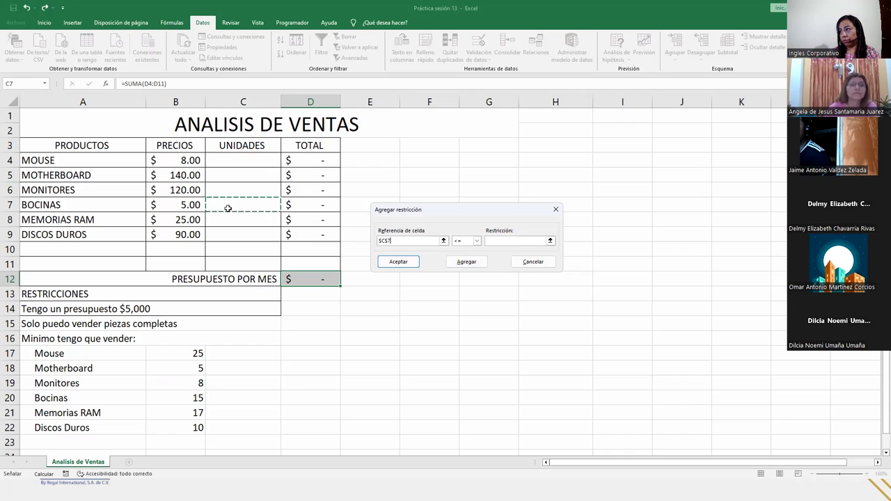
click(477, 241)
click(462, 262)
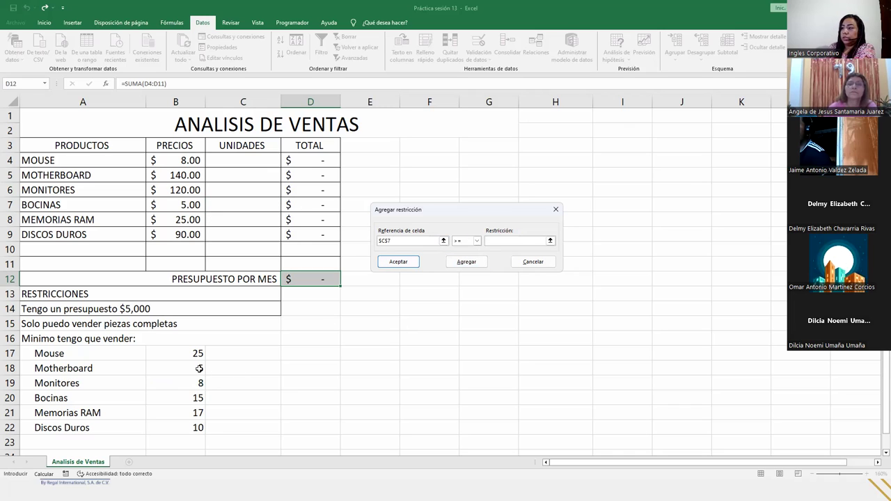
click(182, 397)
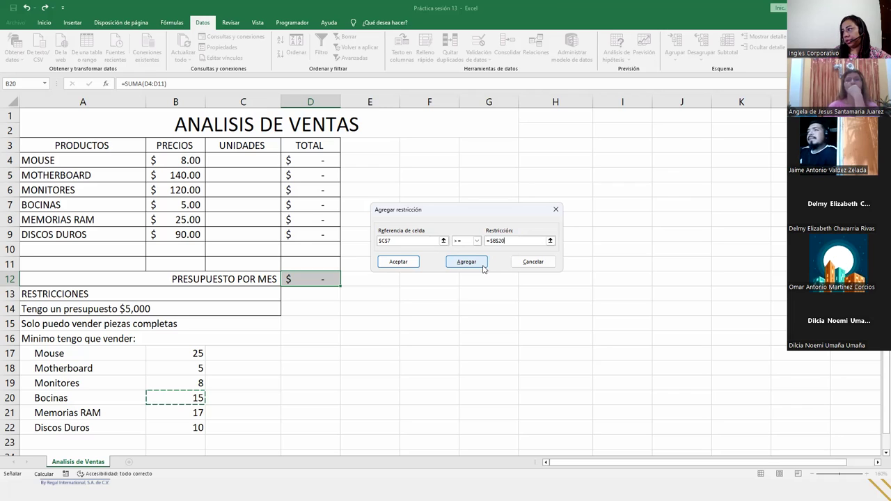
click(481, 263)
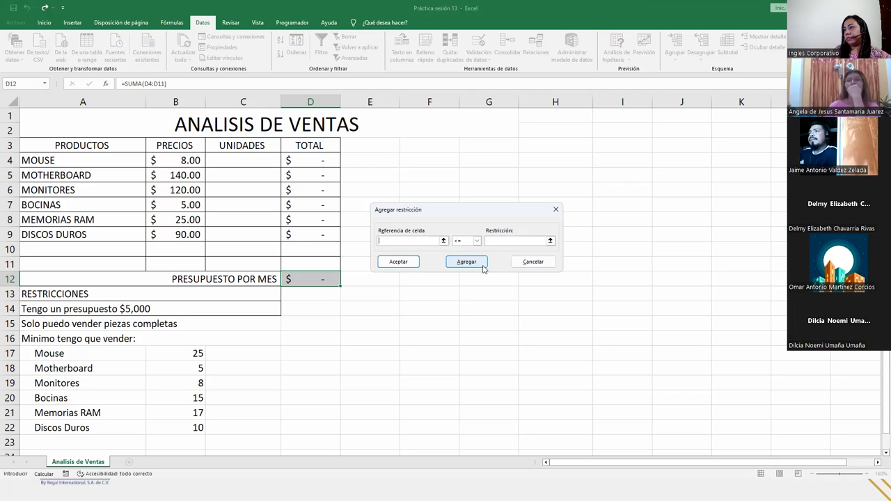
Step: Add the Memorias RAM constraint $C$8 >= $B$21
click(266, 218)
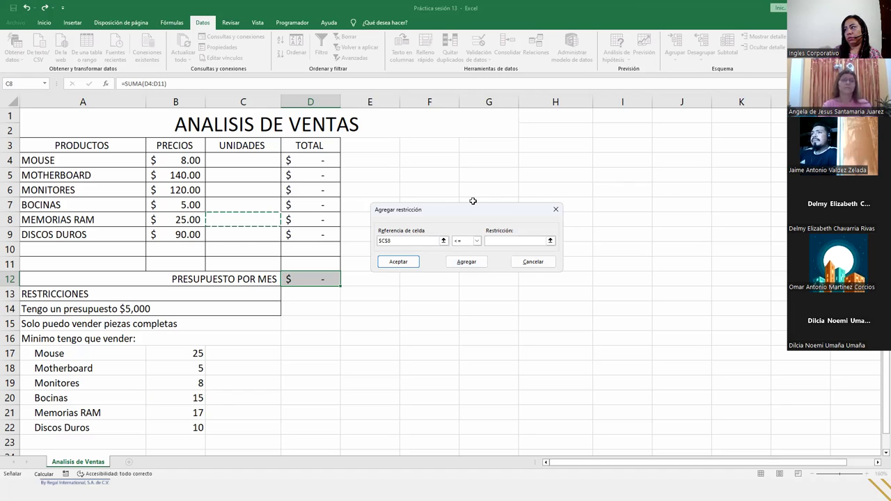
click(476, 241)
click(458, 263)
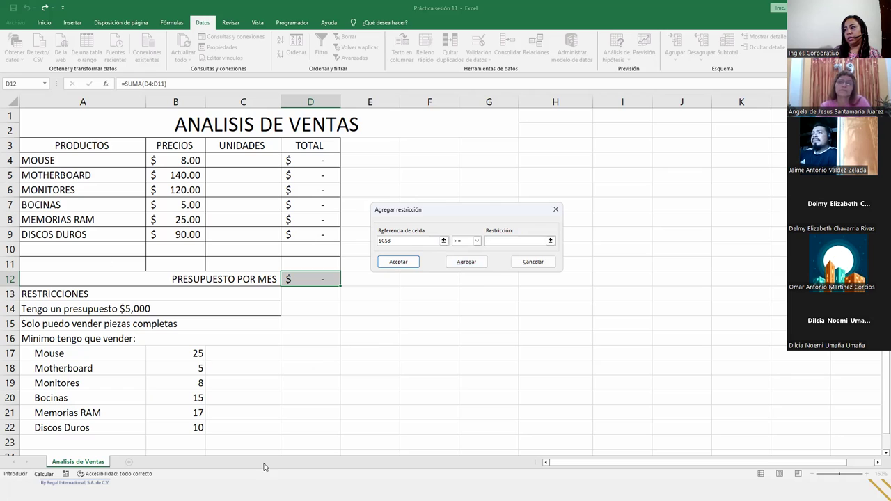
click(187, 412)
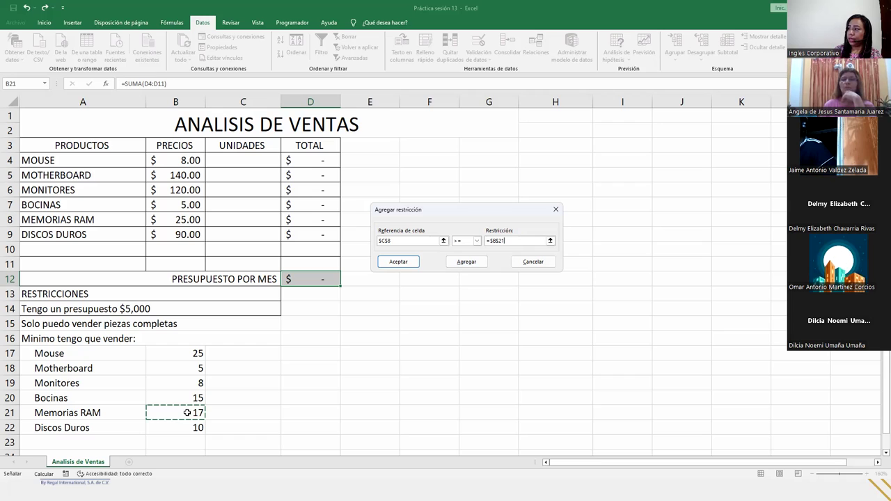
click(466, 262)
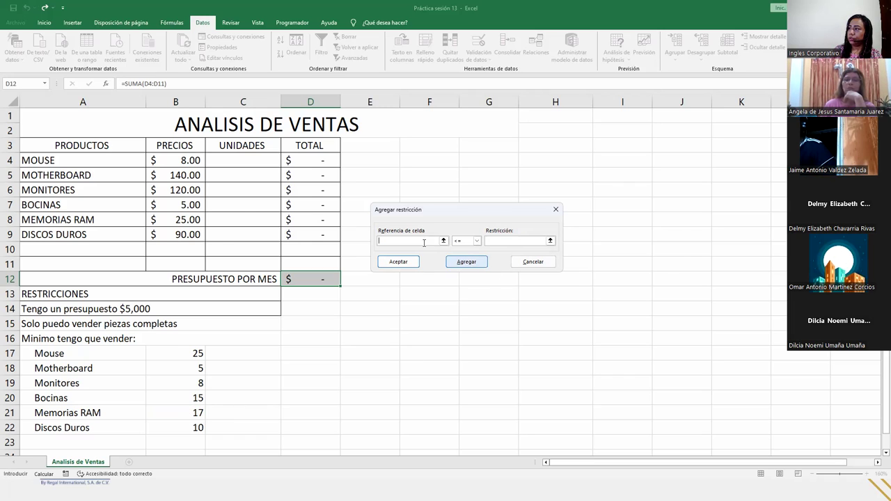
Step: Add the Discos Duros constraint $C$9 >= $B$22 and return to Solver parameters
click(223, 234)
click(464, 241)
click(463, 261)
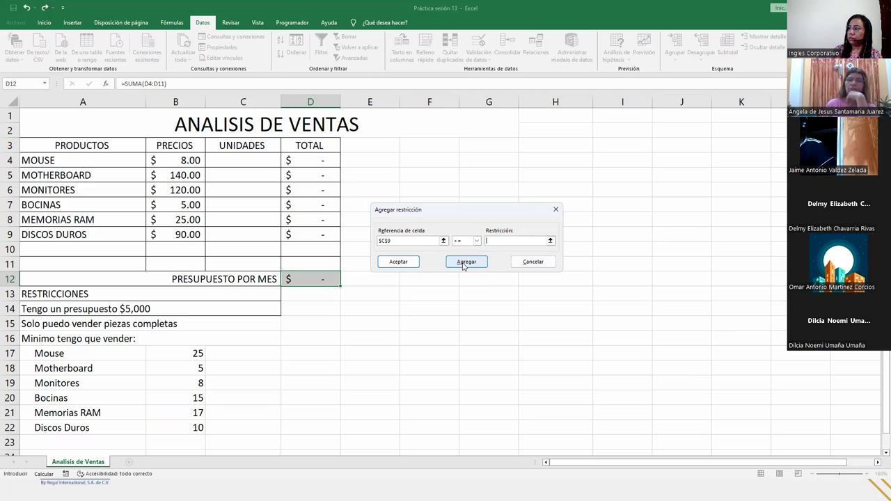
click(183, 424)
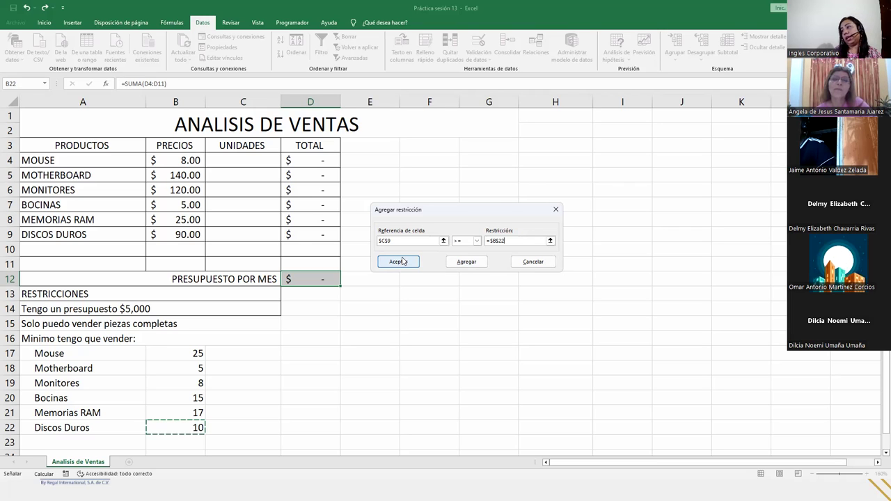
click(399, 263)
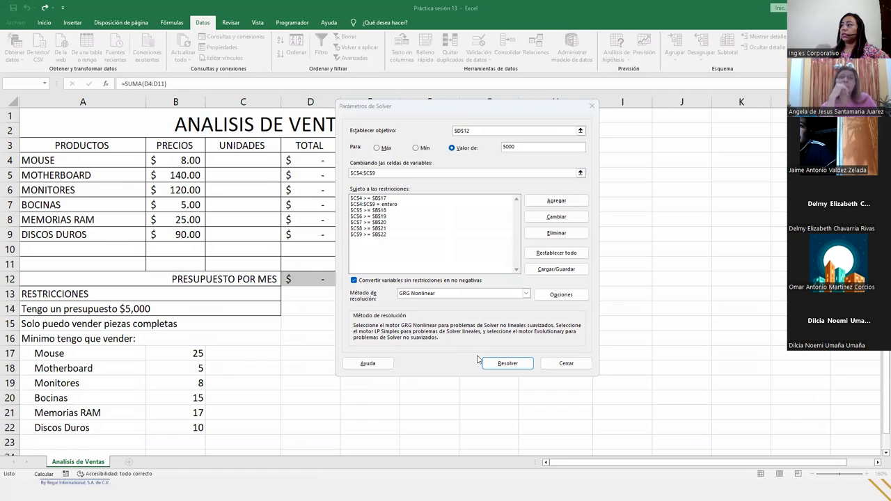
click(418, 261)
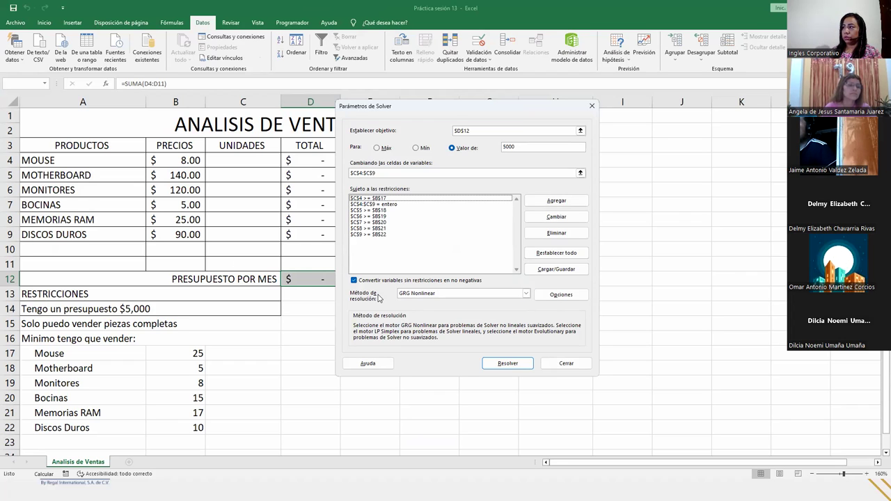
Step: Set the Solver solving method to Simplex LP
click(523, 293)
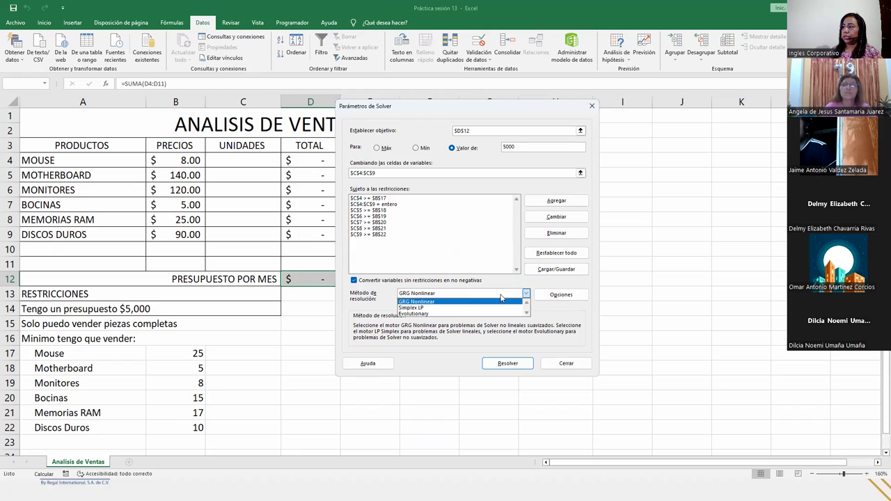
click(475, 309)
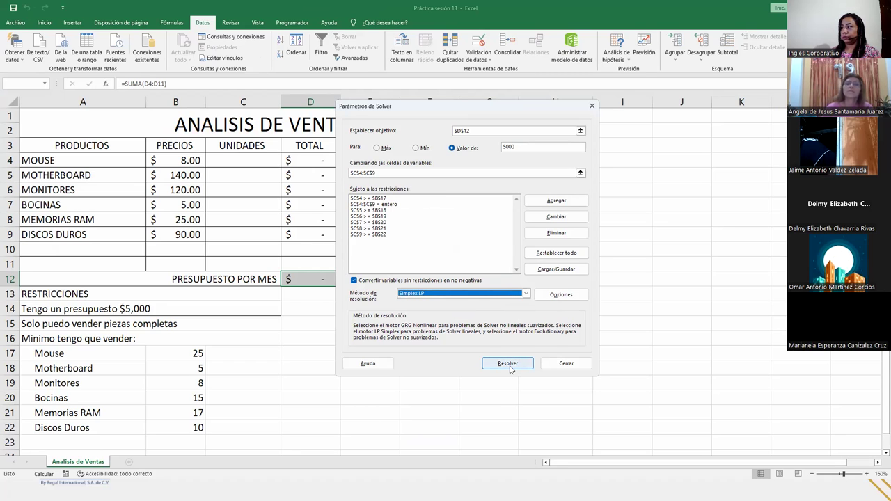
Step: Run Solver and keep the $5,000 solution with units 25, 5, 20, 15, 29, 10
click(508, 364)
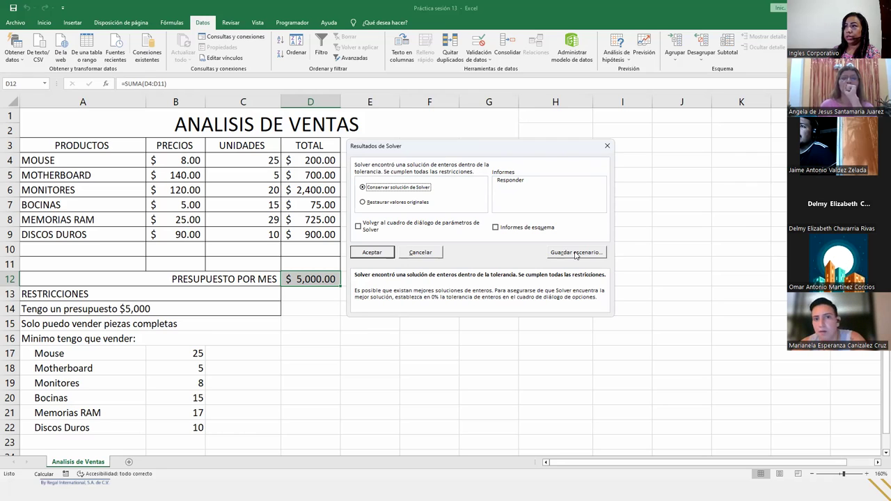
key(Return)
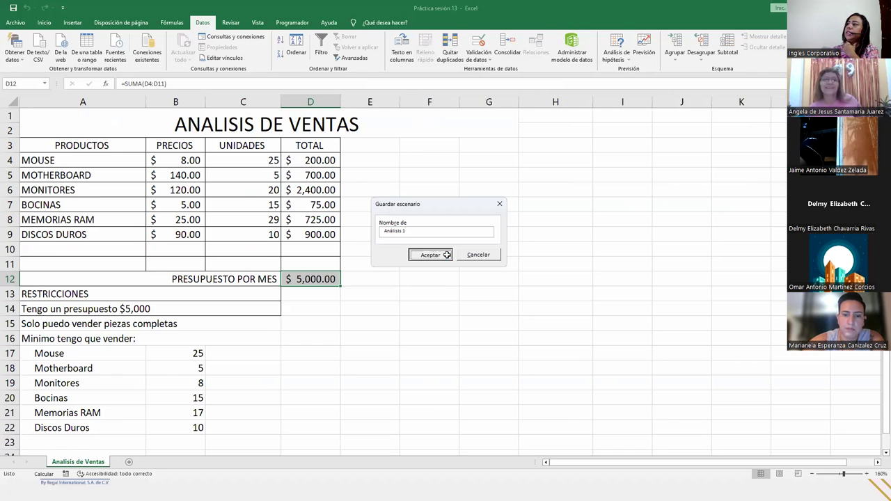
Step: Save the scenario as 'Análisis 1' and keep the Solver solution
click(447, 257)
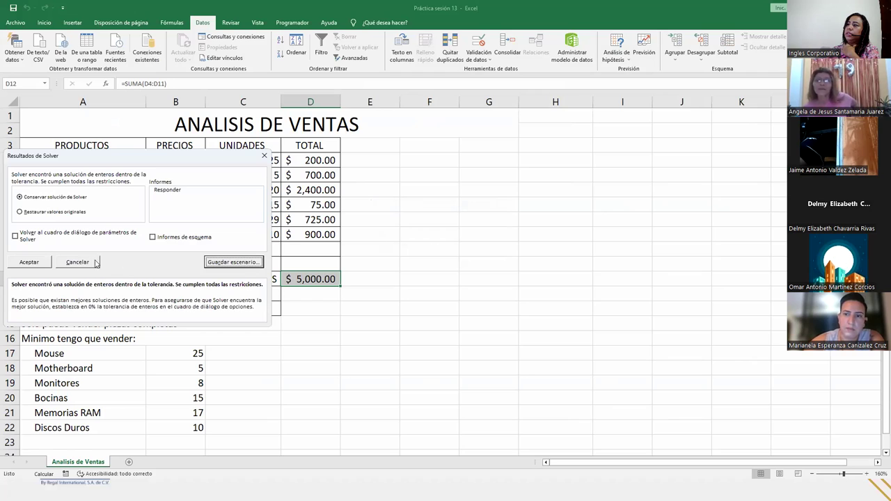
click(37, 263)
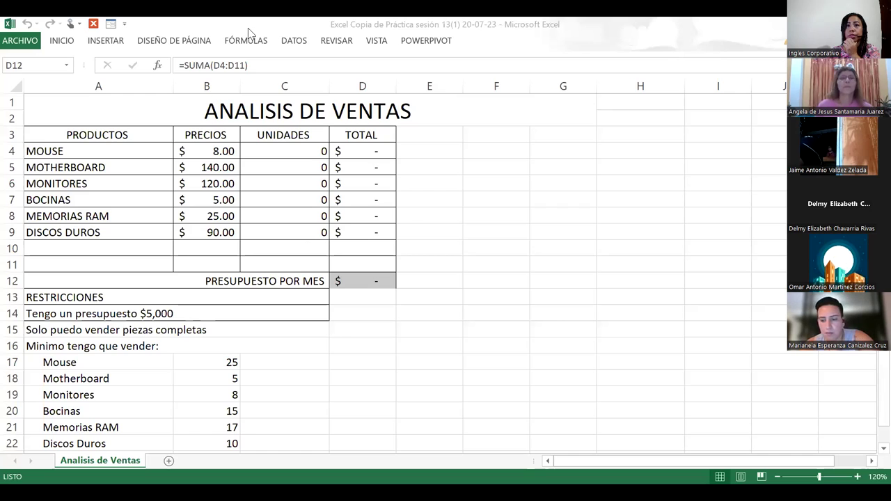
Step: In the copied workbook, change the Solver Mouse constraint to $C$4 >= $B$17
click(303, 43)
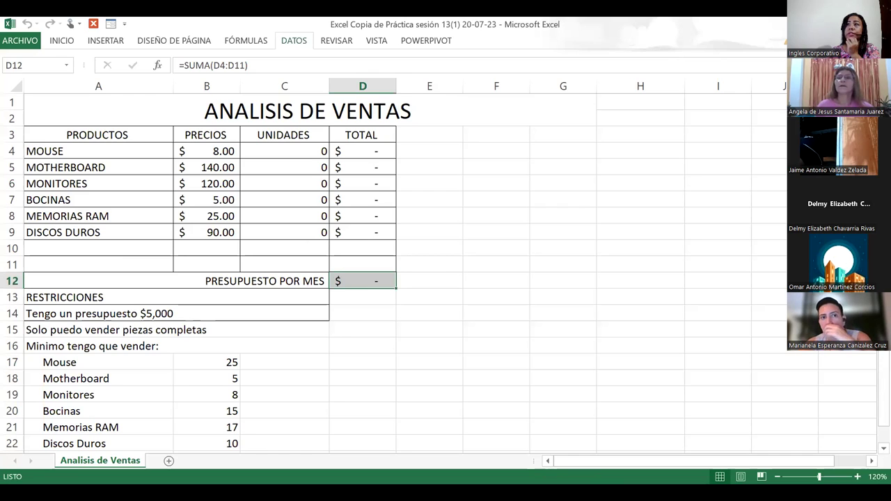
click(302, 42)
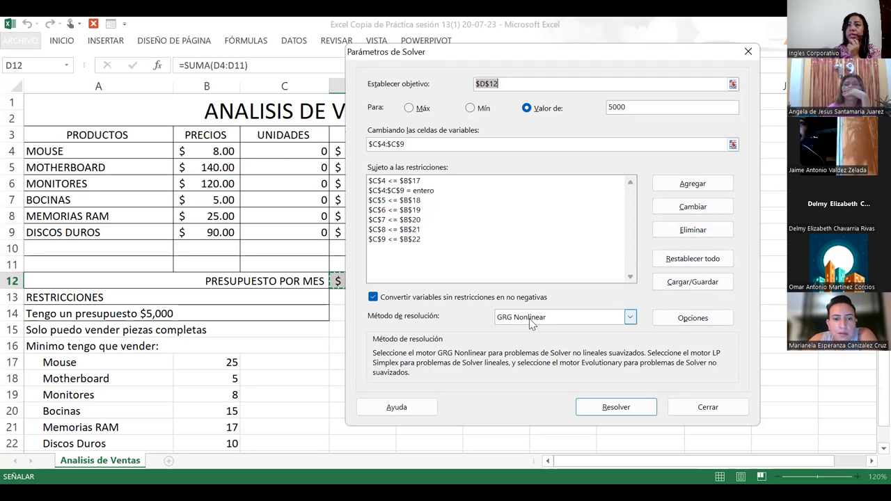
click(402, 183)
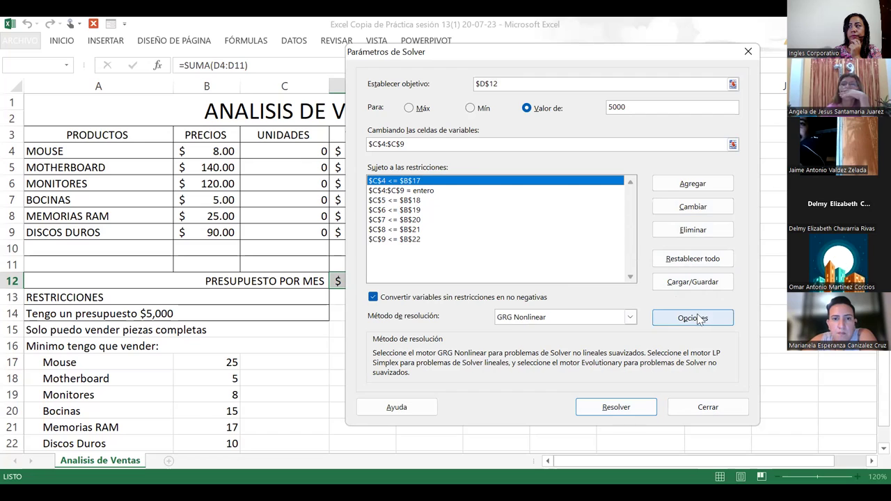
click(692, 207)
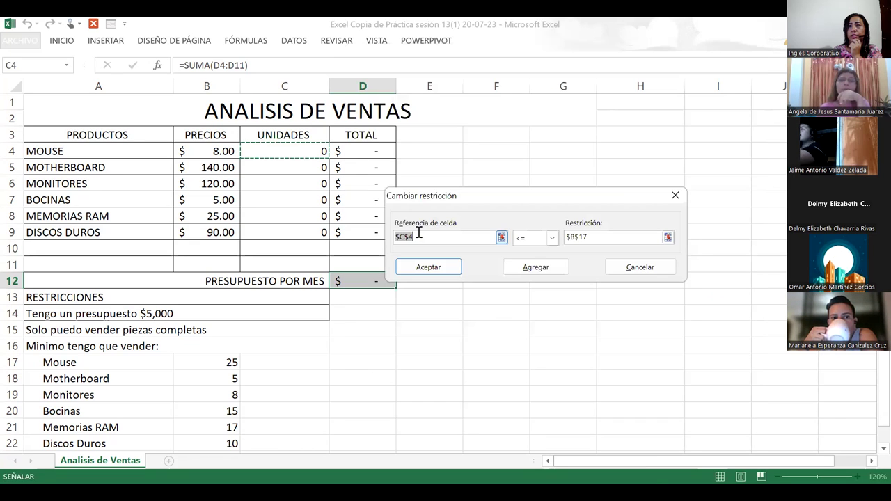
click(551, 237)
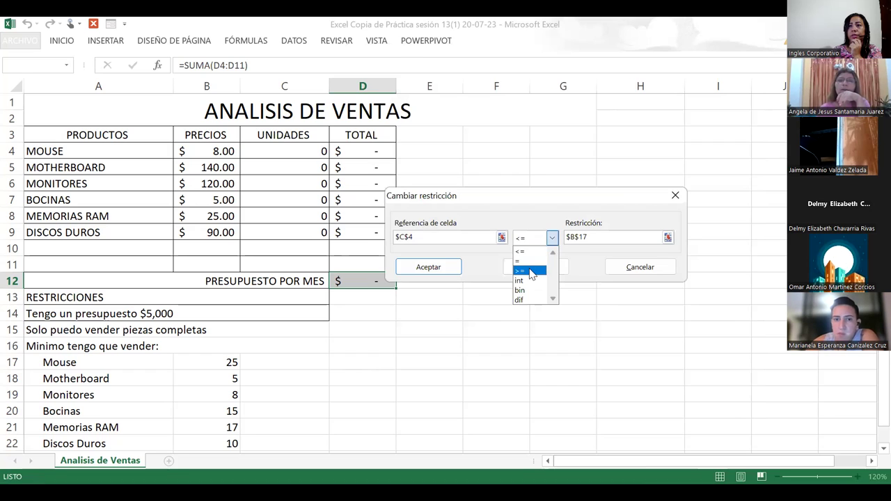
click(531, 271)
click(536, 271)
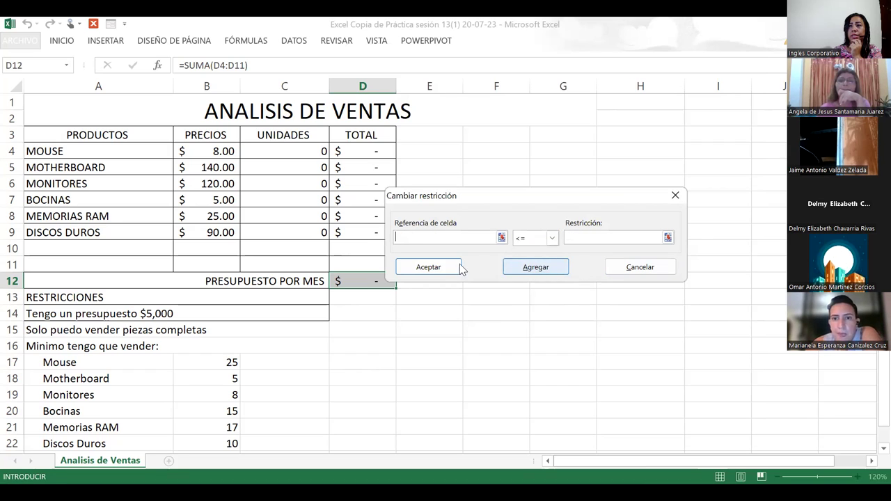
click(639, 270)
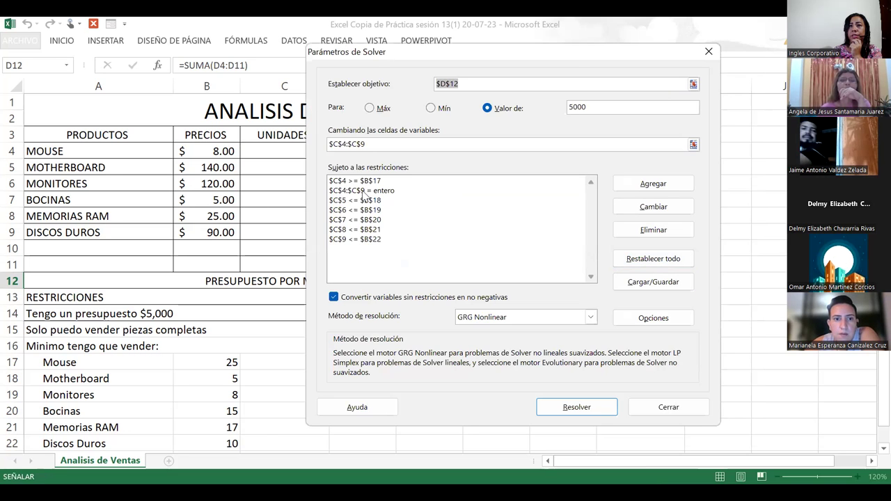
click(366, 200)
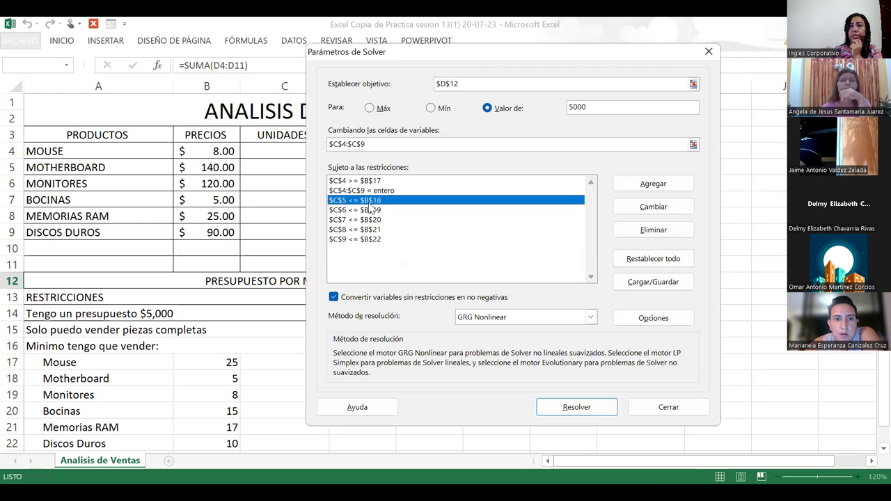
Step: Solve with the current constraints, then reopen the Solver parameters
key(Return)
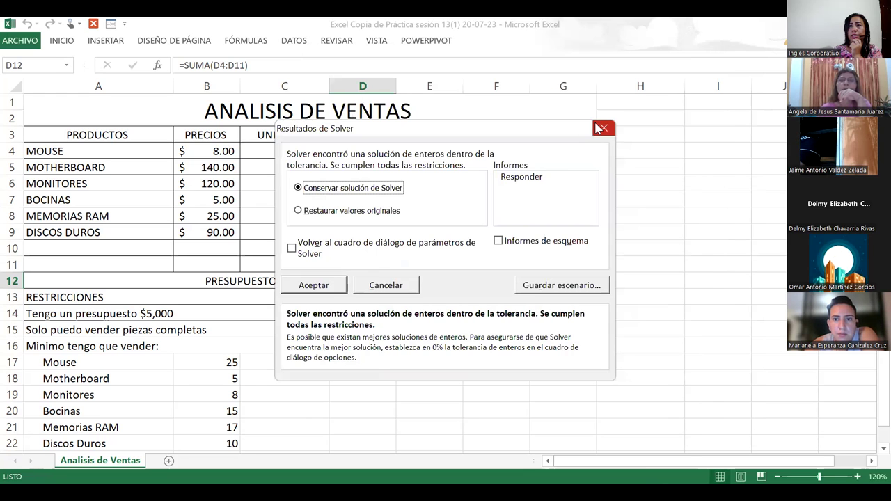
key(Return)
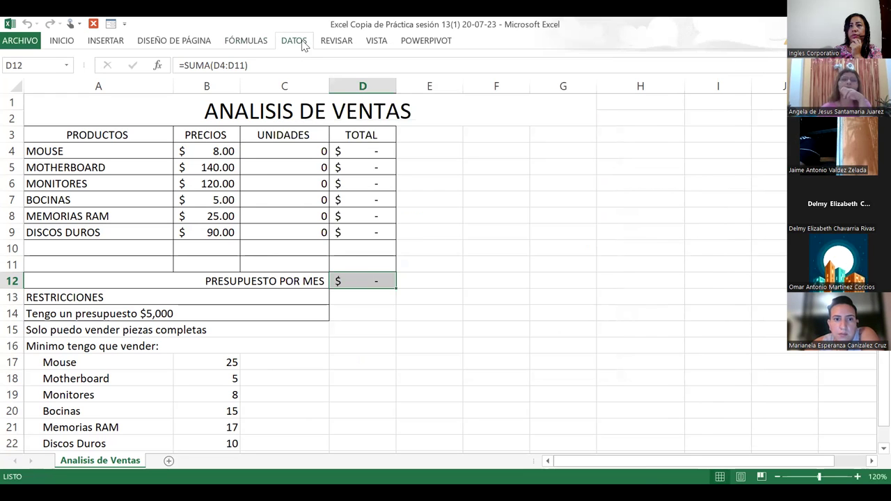
click(294, 40)
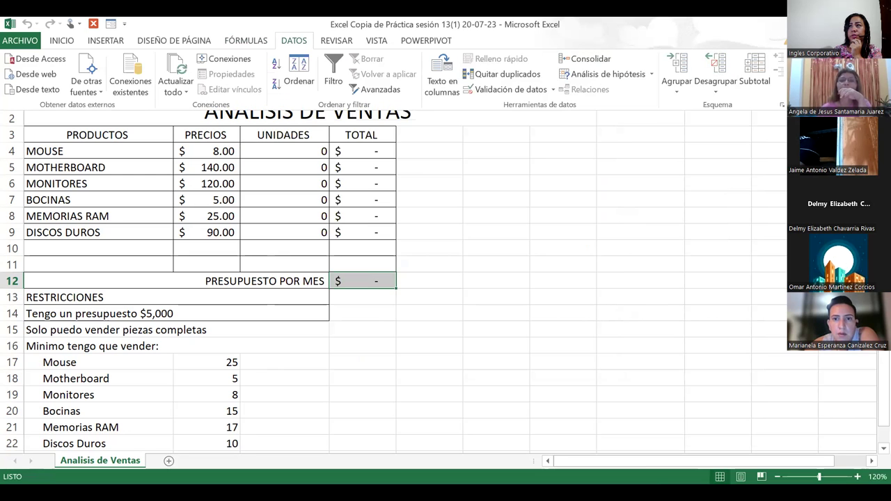
key(alt+a)
key(y)
key(2)
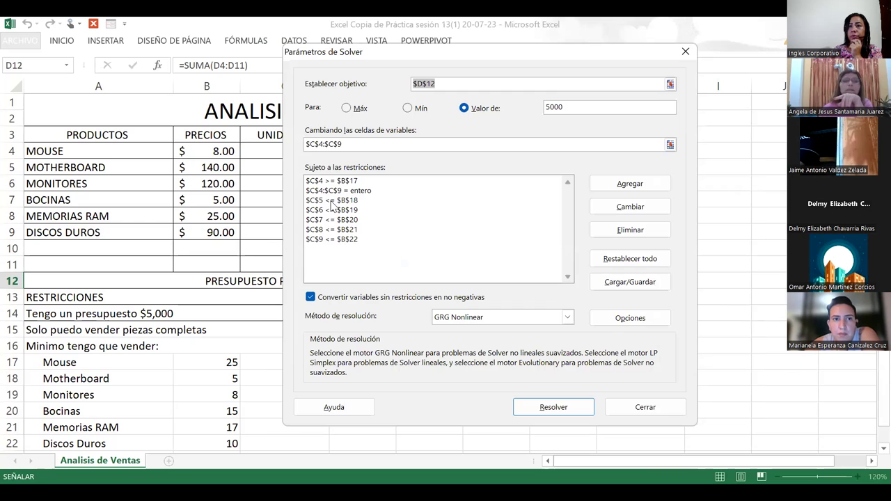
Step: Change the C5 and C6 constraints to >= their minimums in B18 and B19
click(332, 200)
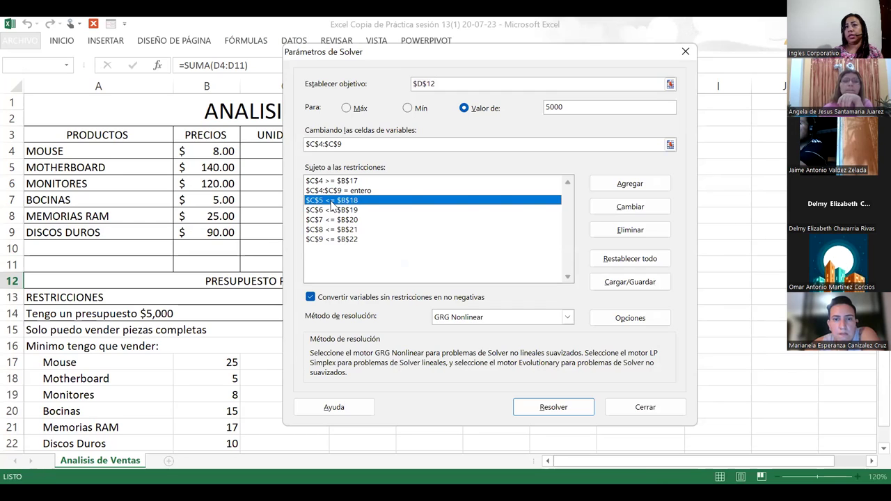
click(626, 209)
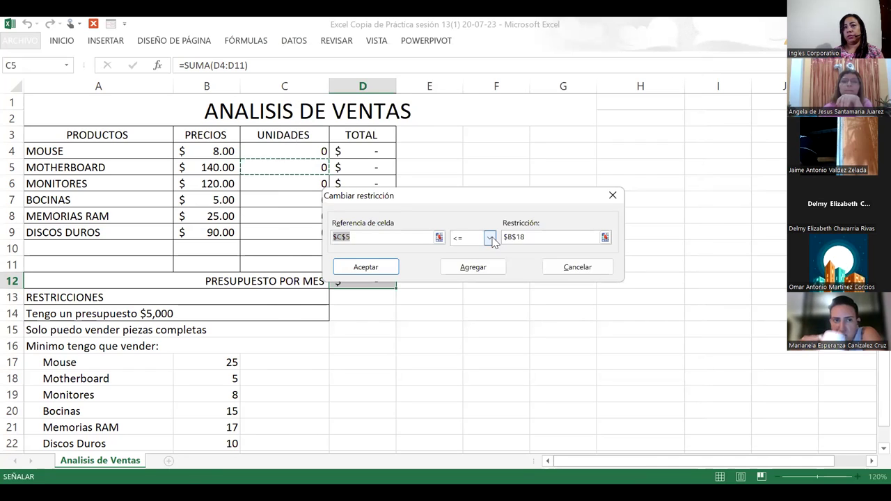
click(490, 239)
click(470, 274)
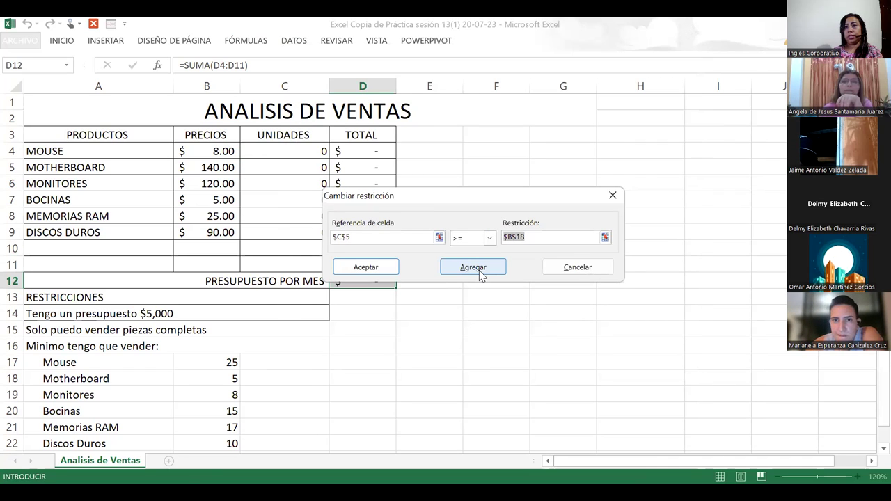
click(356, 264)
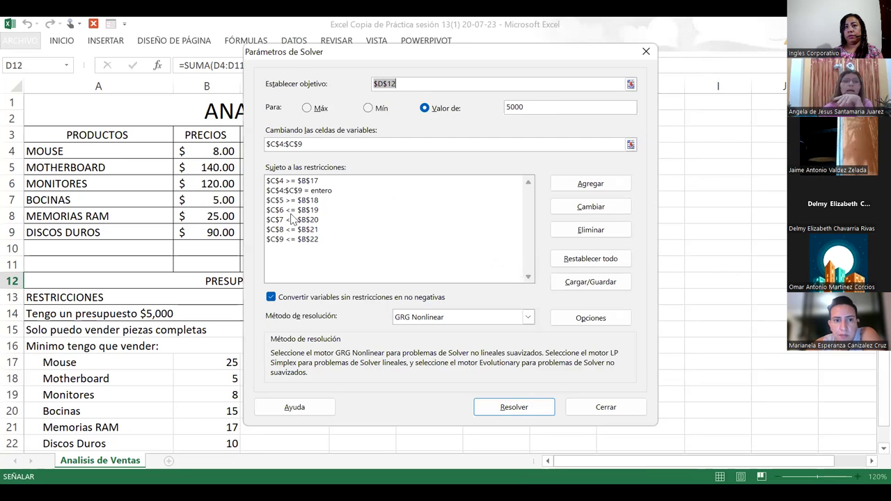
click(292, 220)
click(292, 210)
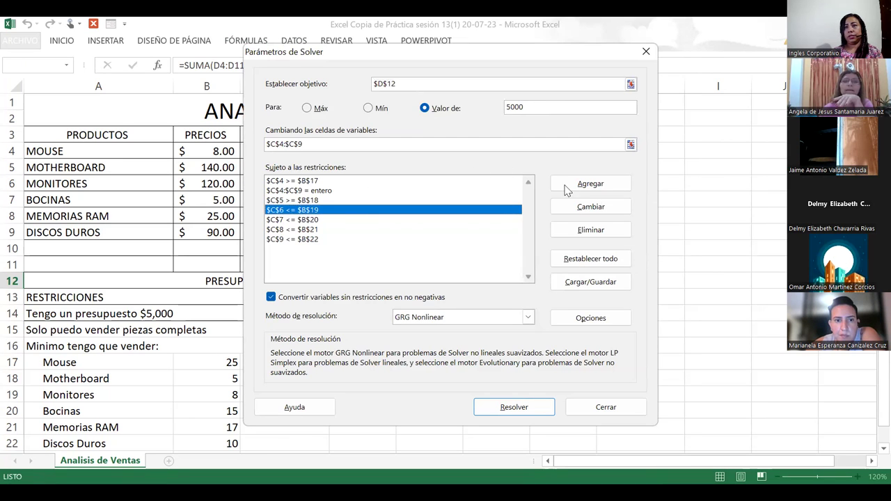
click(591, 208)
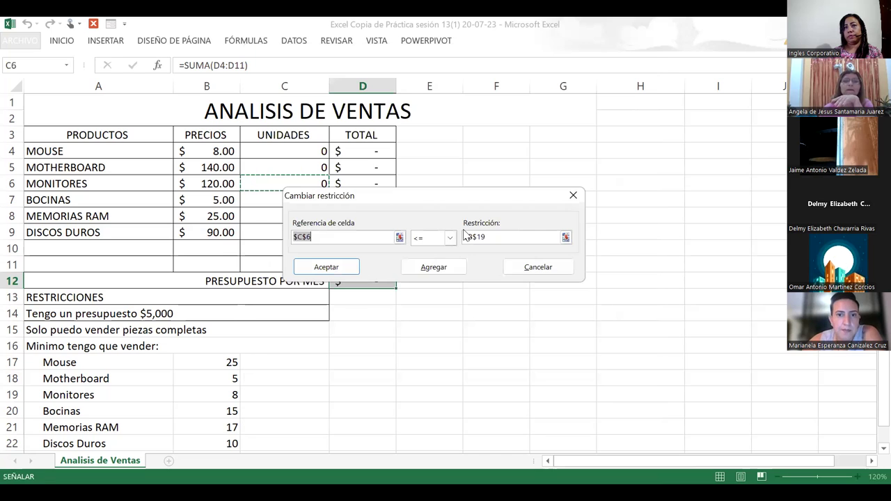
click(450, 238)
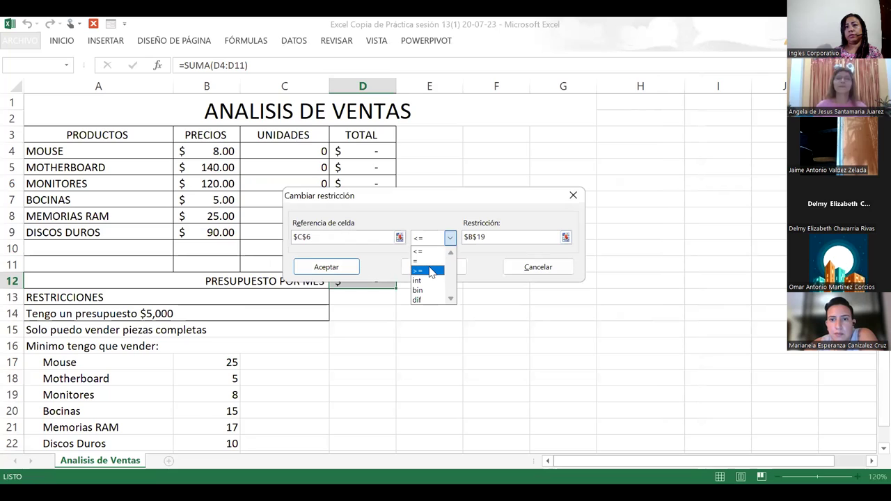
click(431, 270)
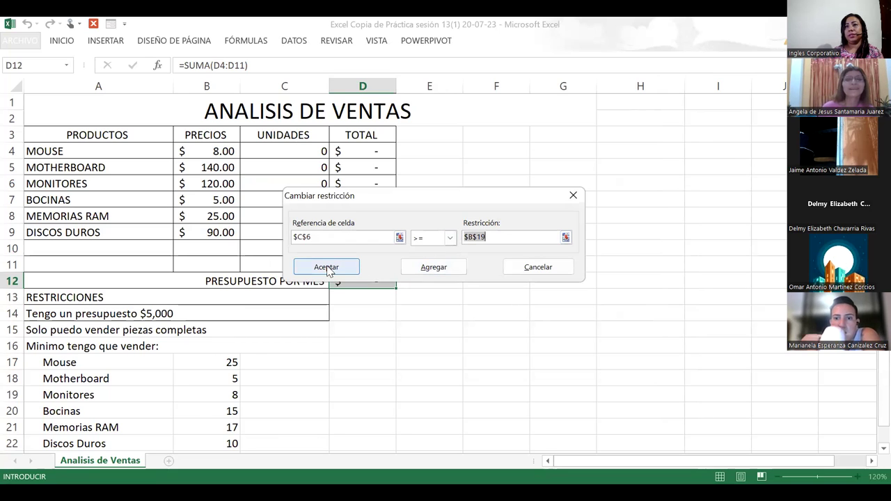
click(327, 267)
click(257, 220)
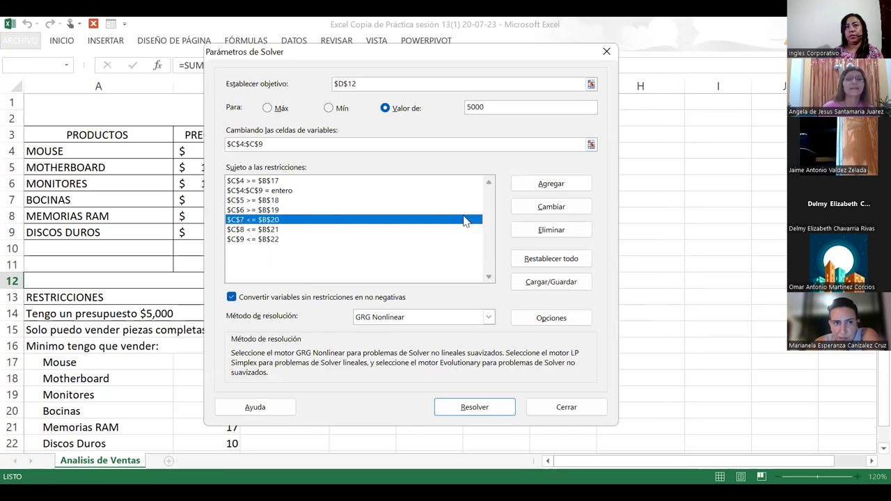
Step: Change the C7, C8 and C9 constraints to >= their minimums in B20, B21, B22
click(548, 210)
click(409, 237)
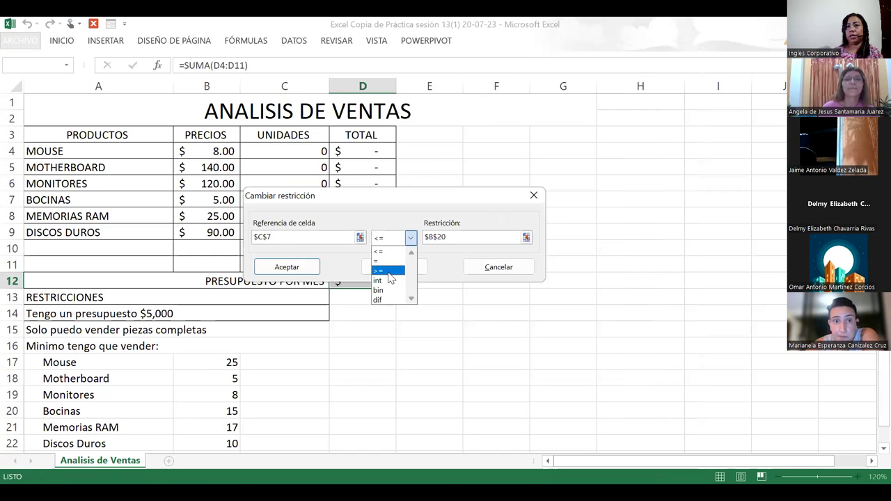
click(389, 271)
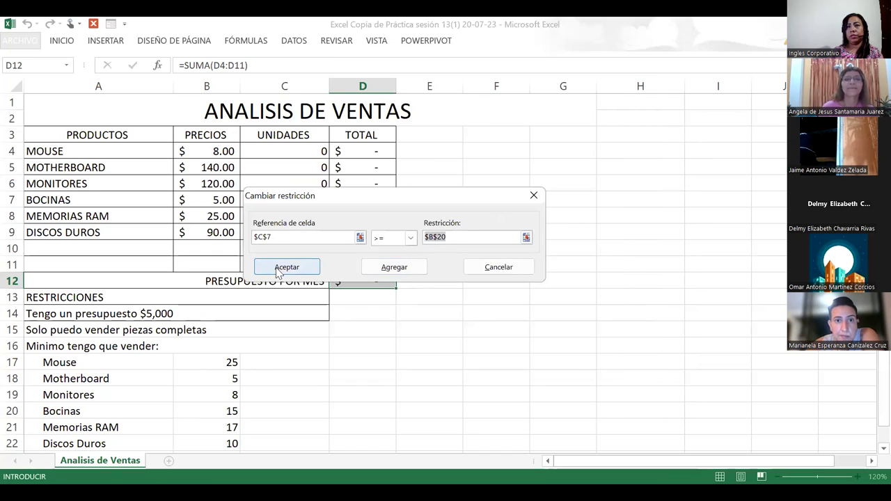
click(275, 268)
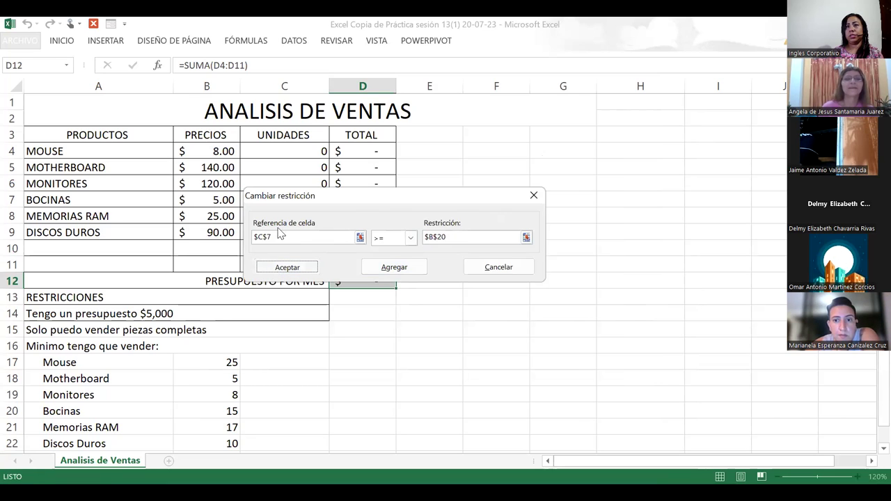
click(212, 228)
click(521, 206)
click(370, 237)
click(317, 269)
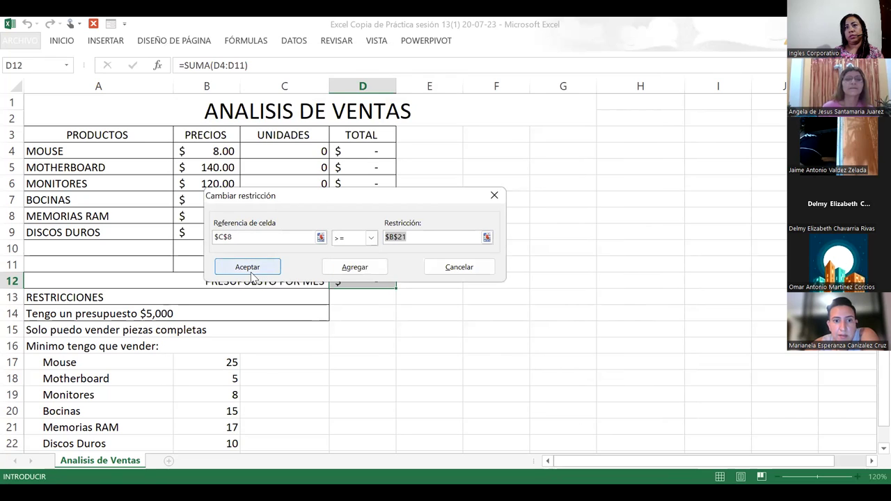
key(Return)
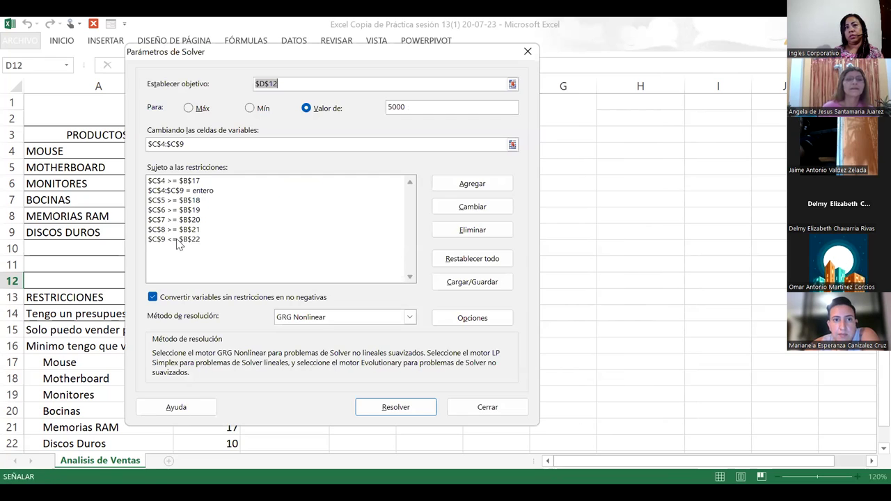
click(187, 238)
click(485, 209)
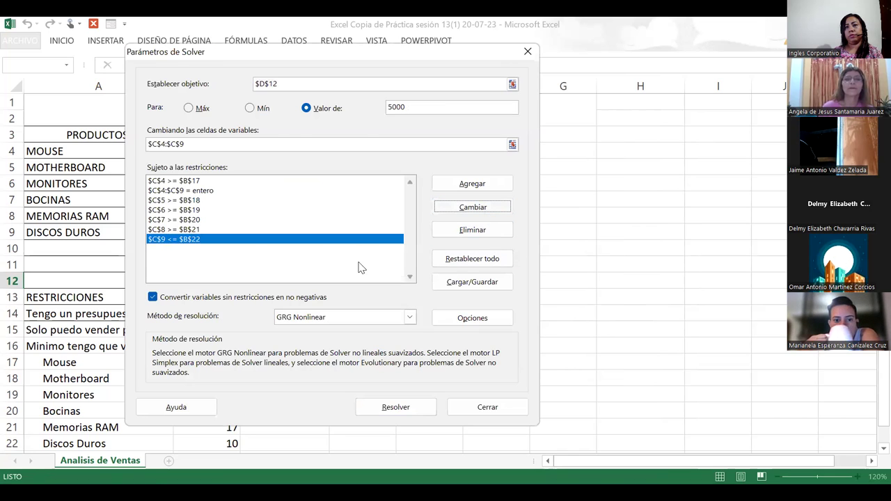
click(331, 239)
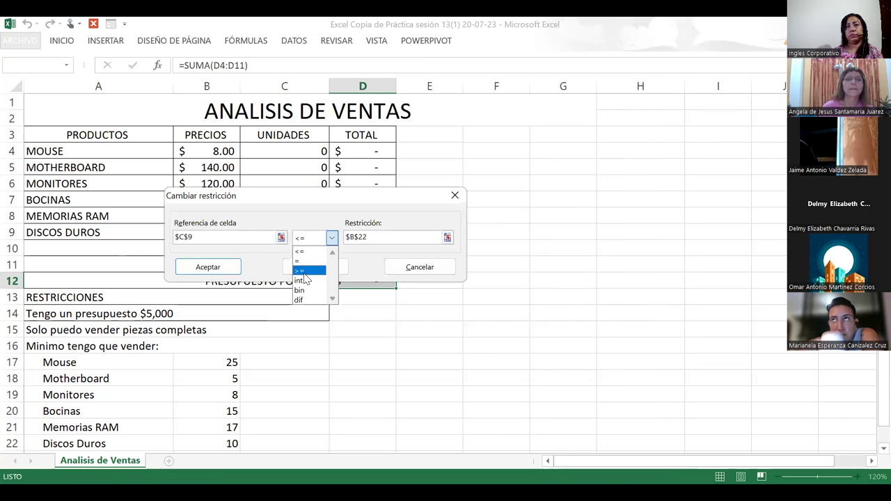
click(317, 268)
Step: Confirm the $C$9 >= $B$22 constraint, solve, and begin saving the result as a scenario
click(210, 271)
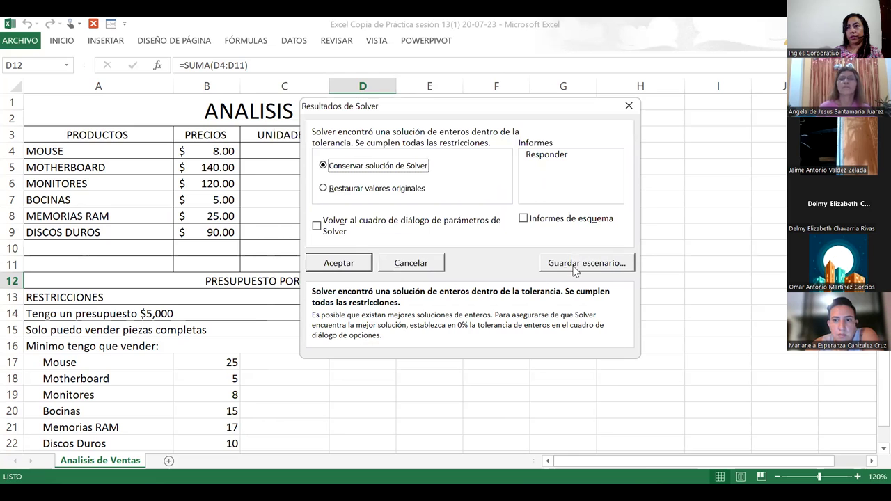
click(574, 268)
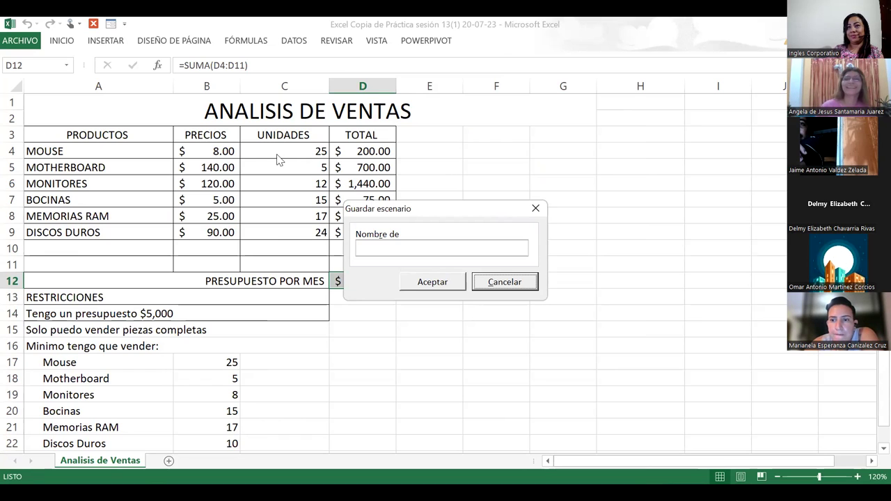
Step: Enter 'Analisis 1' as the scenario name and confirm saving it
click(389, 250)
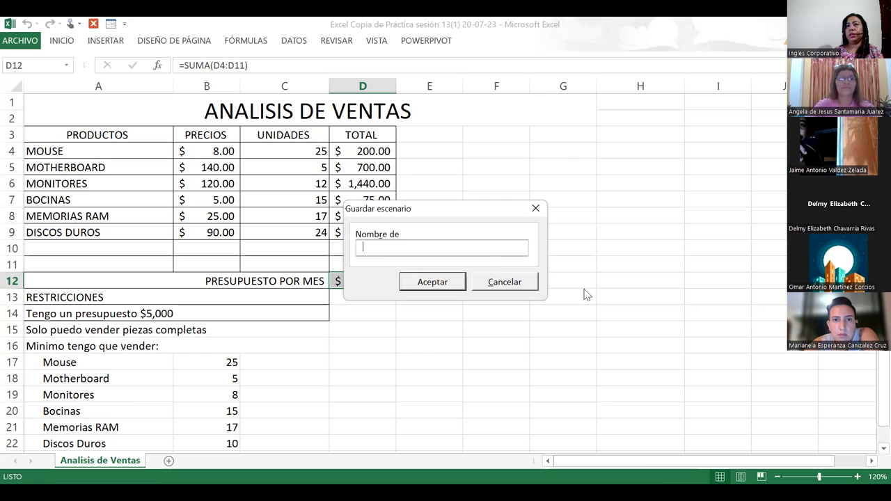
text(A)
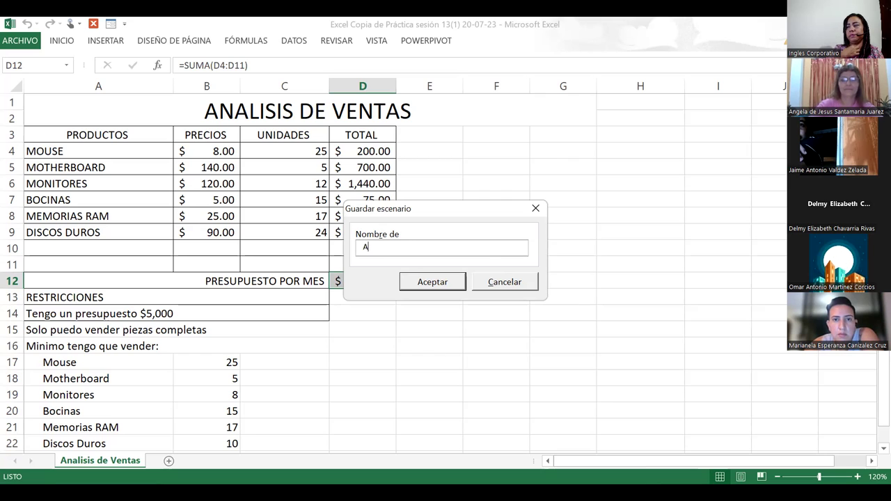
text(nalisis)
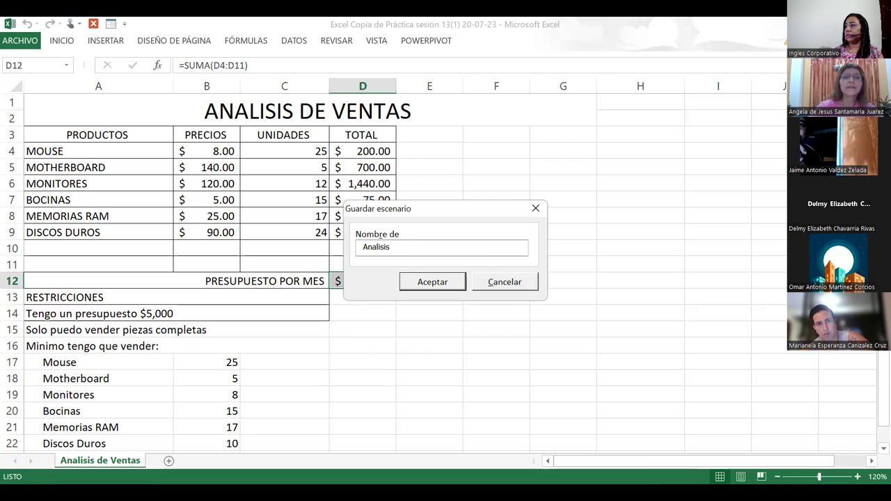
text( 1)
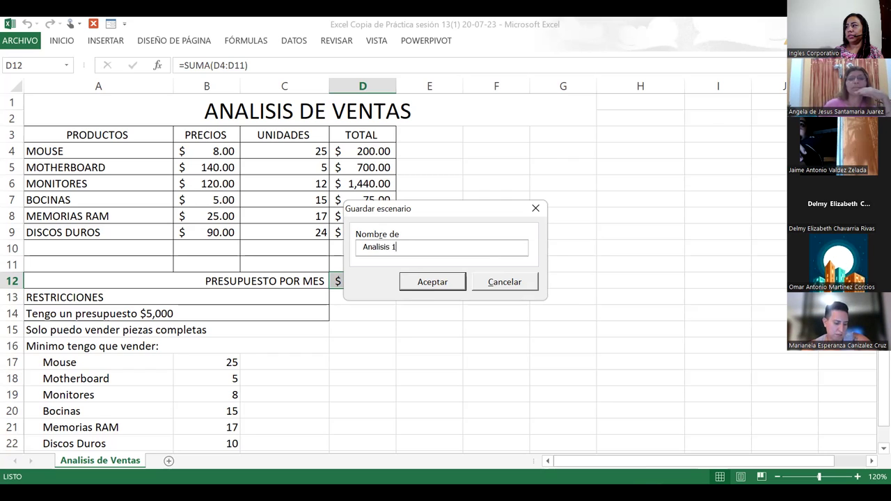
key(Tab)
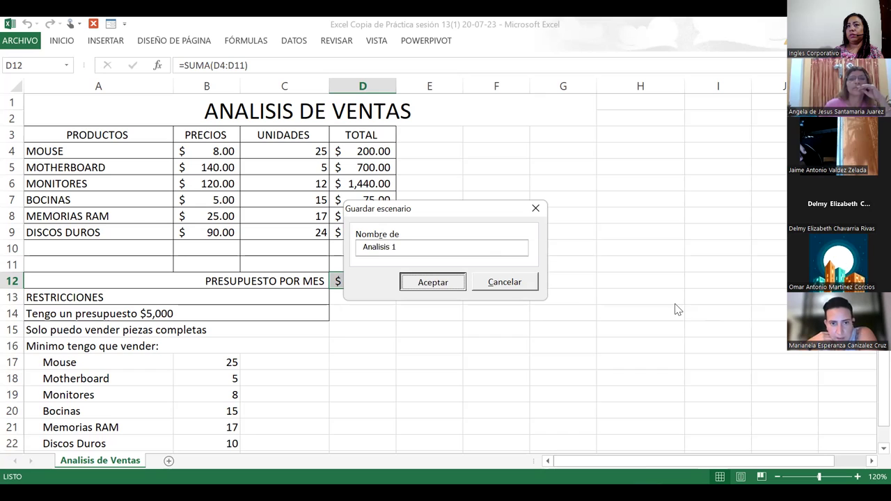
key(Return)
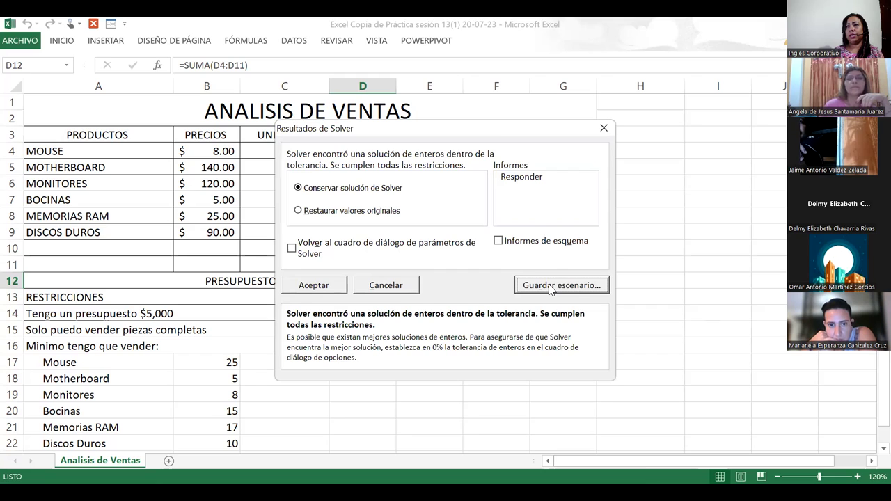
Step: Keep the Solver solution with units 25, 5, 12, 15, 17, 24 totalling $5,000.00
click(313, 285)
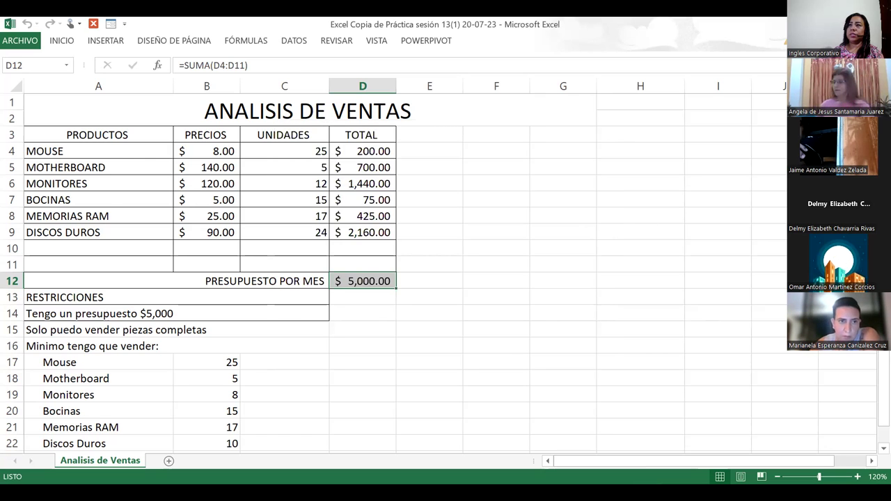
scroll(312, 286, down, 3)
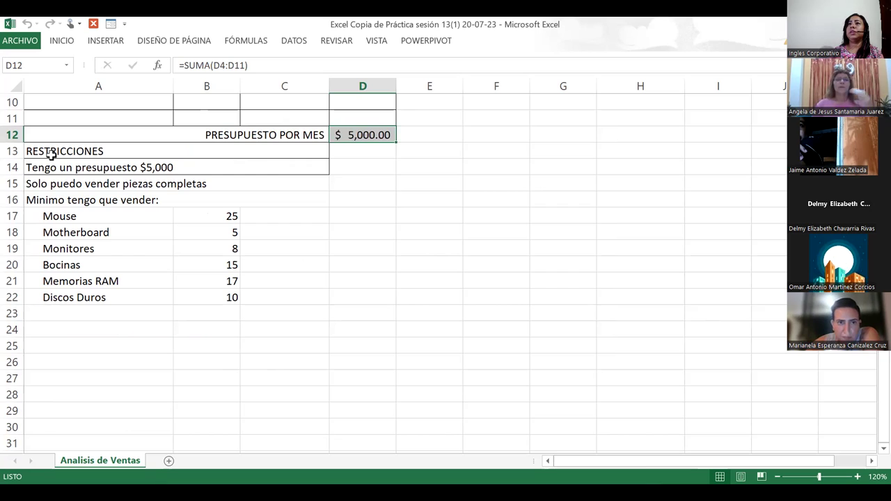
scroll(55, 167, up, 3)
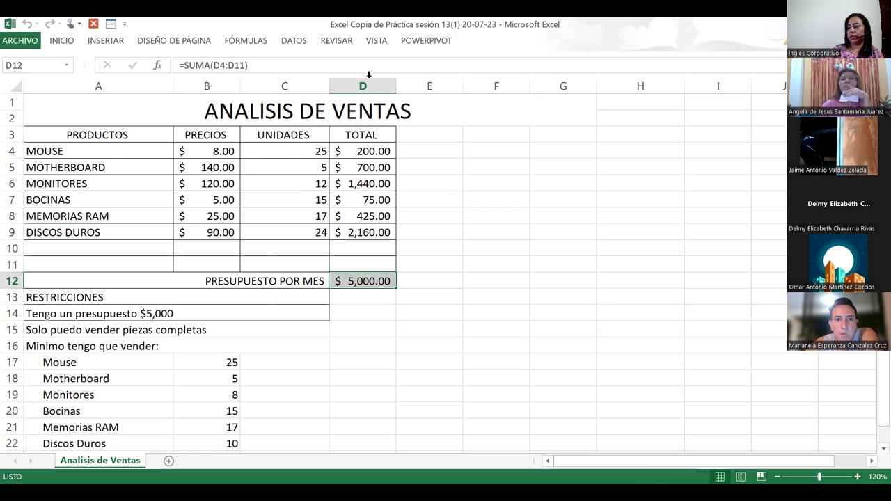
Step: Switch Solver's solving method to Simplex LP and run it again
click(294, 43)
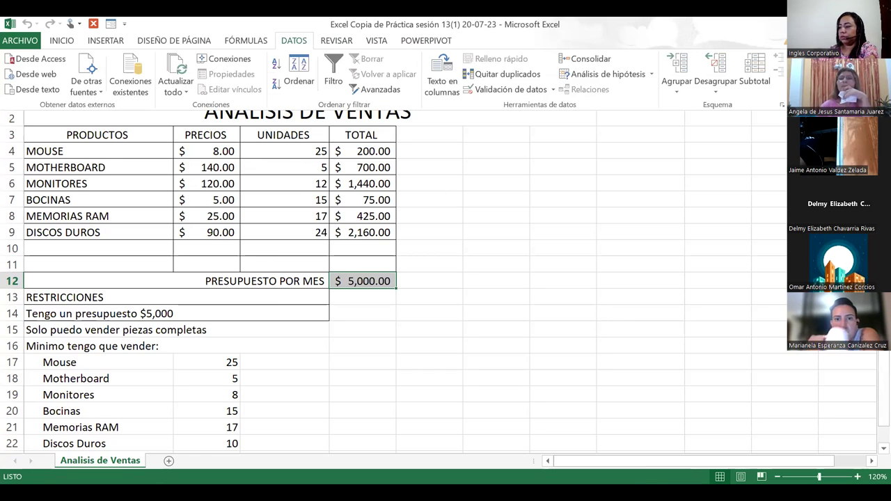
click(811, 73)
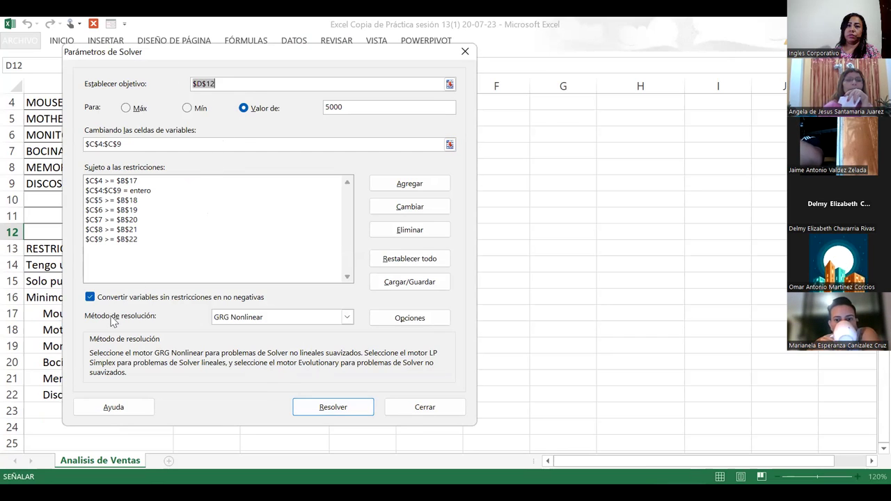
click(346, 318)
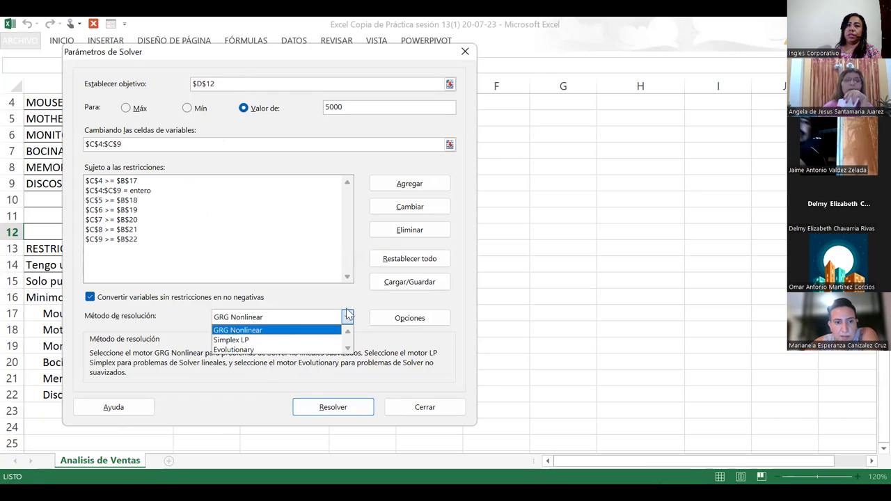
click(285, 338)
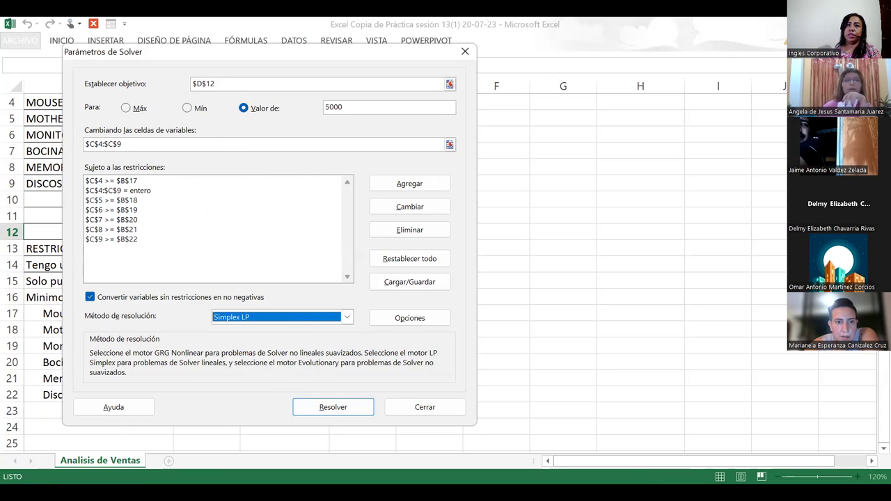
click(324, 408)
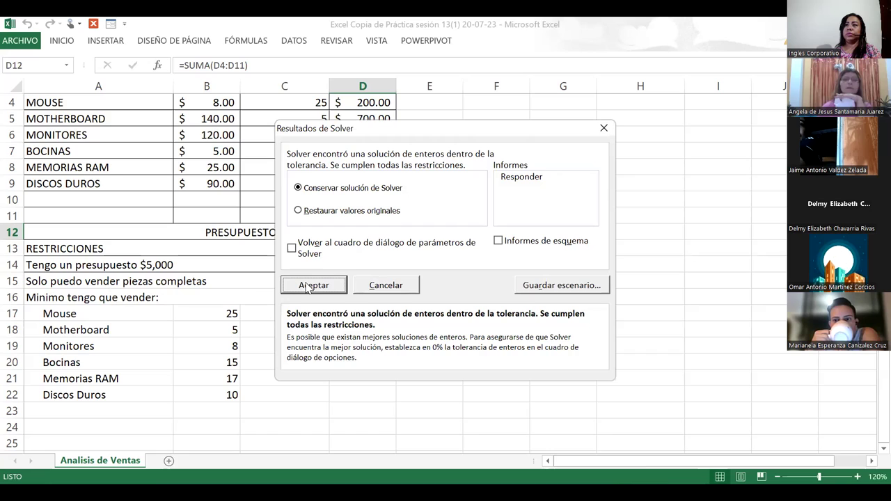
Step: Save the result as scenario 'Analisis 2' and keep units 25, 5, 20, 15, 29, 10
click(569, 287)
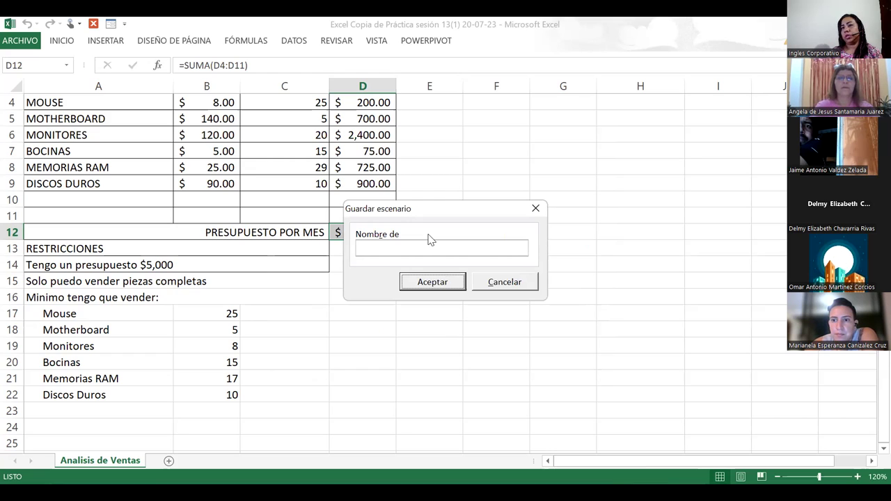
click(381, 250)
text(Analisis)
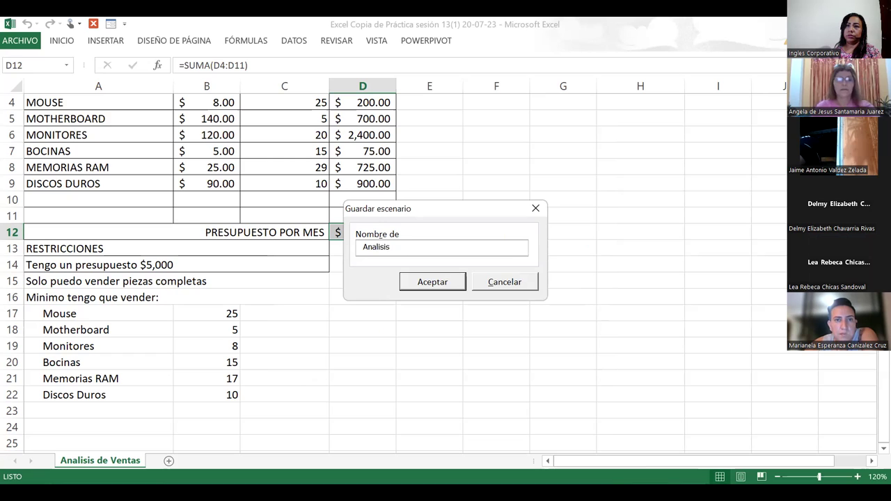
text( 2)
click(411, 282)
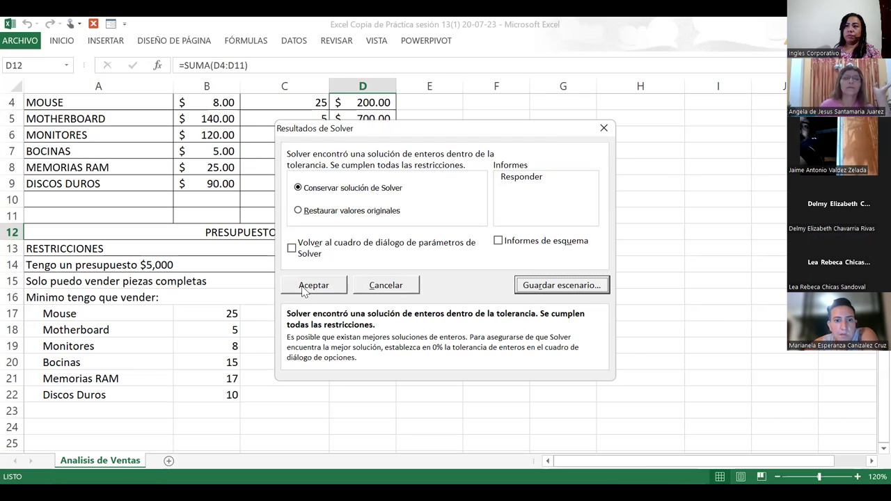
click(303, 291)
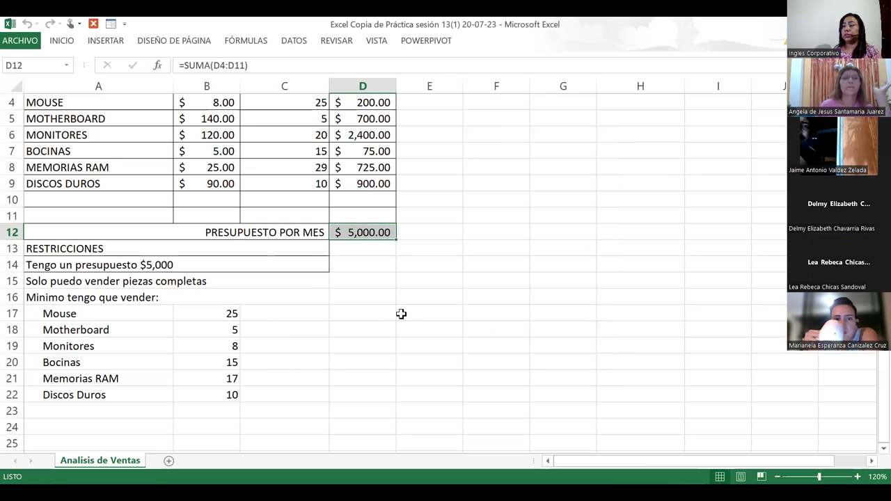
scroll(402, 309, up, 1)
scroll(401, 310, up, 1)
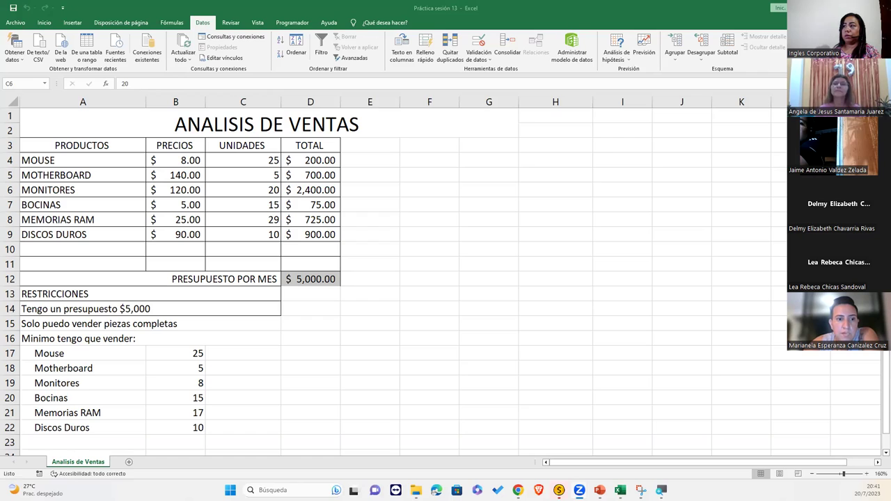
Step: Check Solver's objective cell for D12, then open D12's =SUMA(D4:D11) formula for editing
click(328, 275)
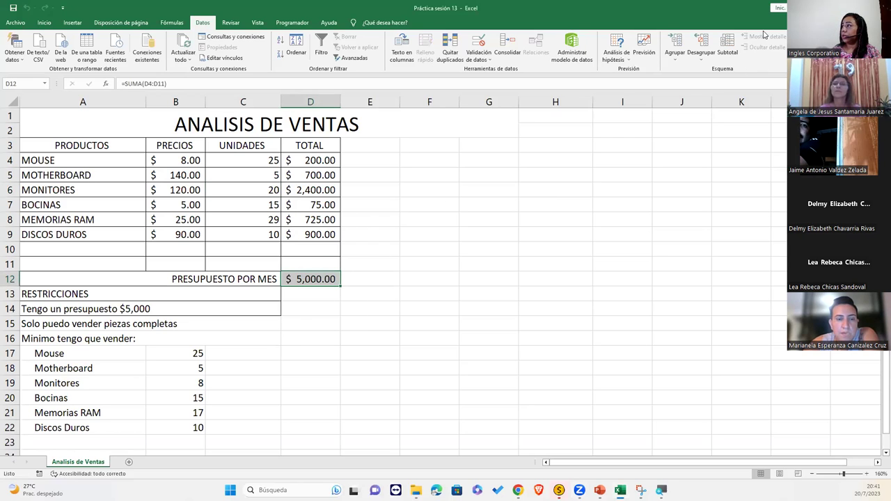
click(808, 48)
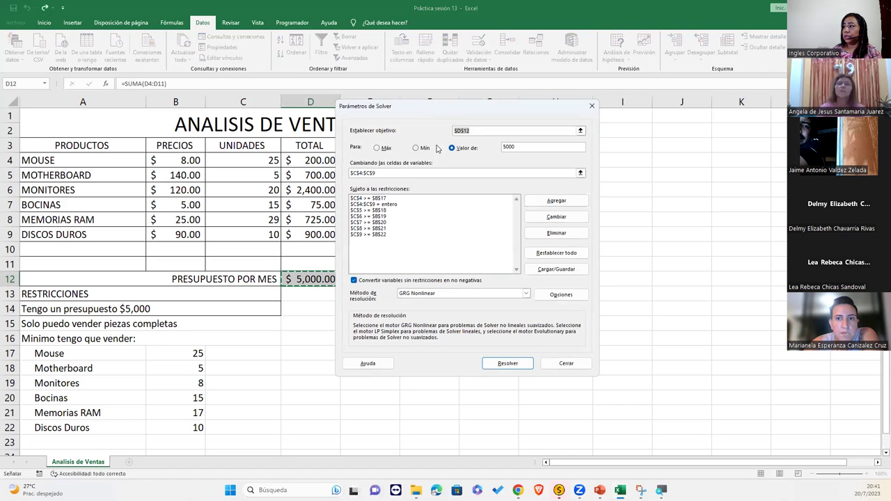
click(515, 131)
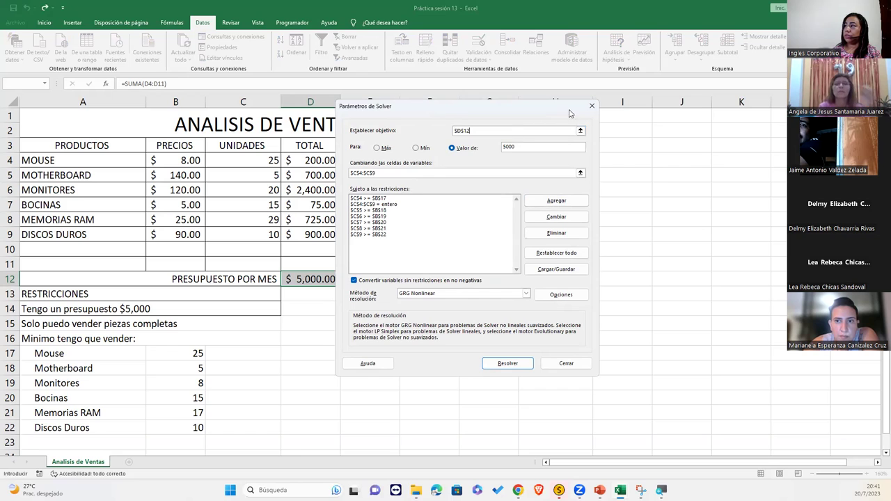
click(592, 106)
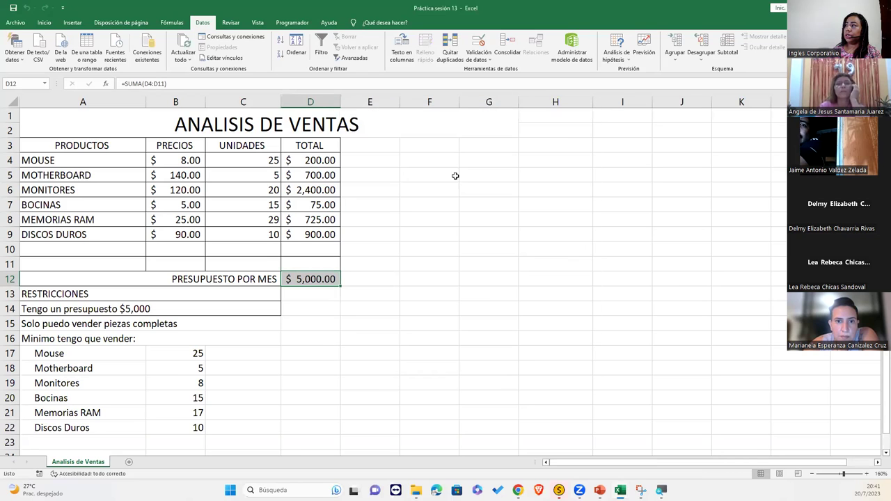
double_click(300, 278)
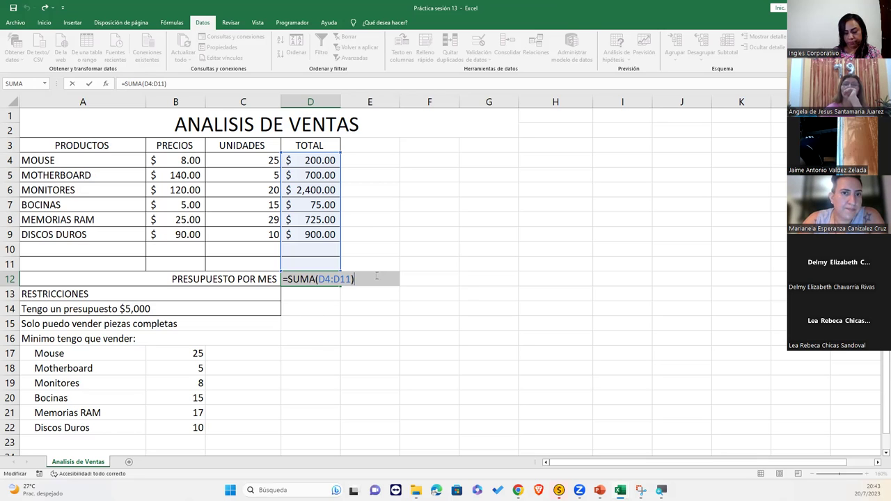
key(Return)
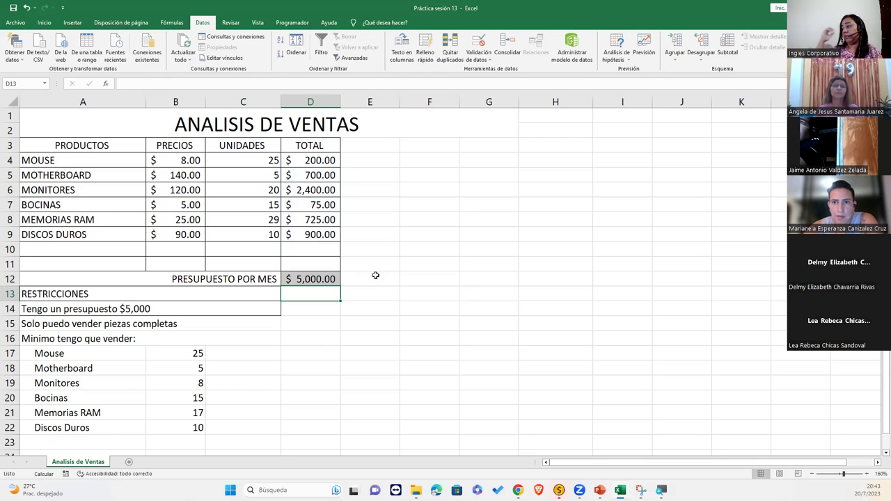
click(314, 277)
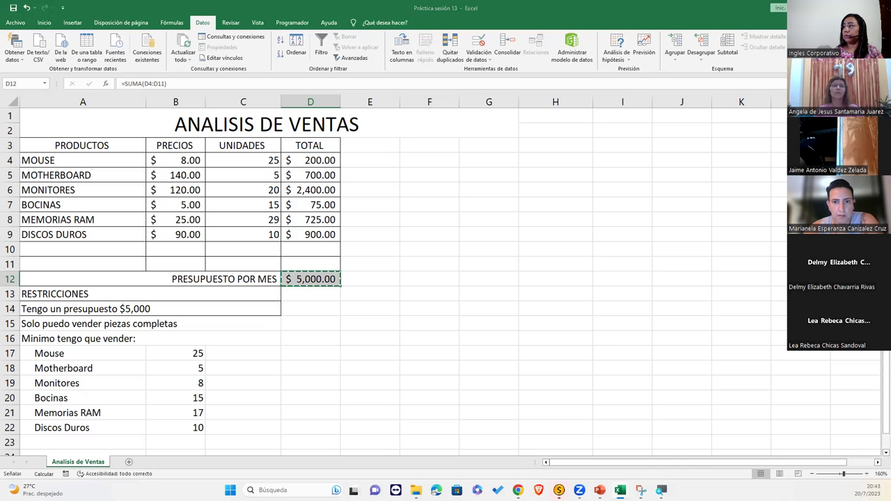
click(808, 52)
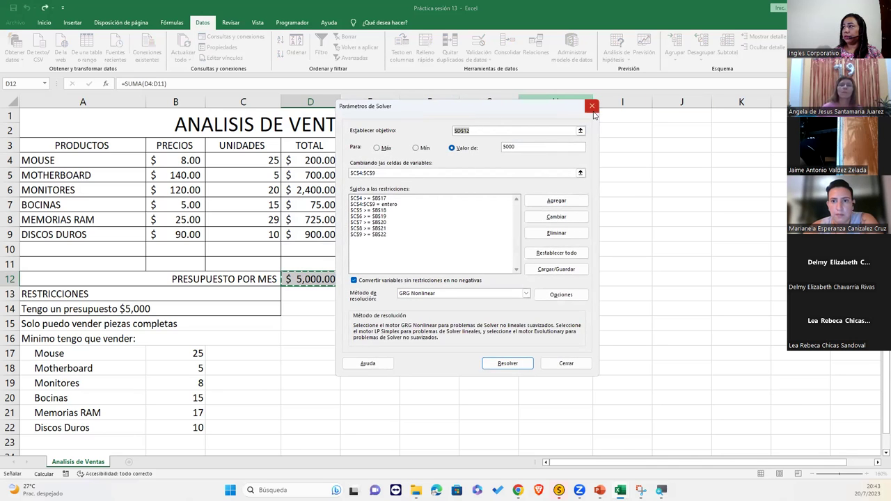
click(592, 106)
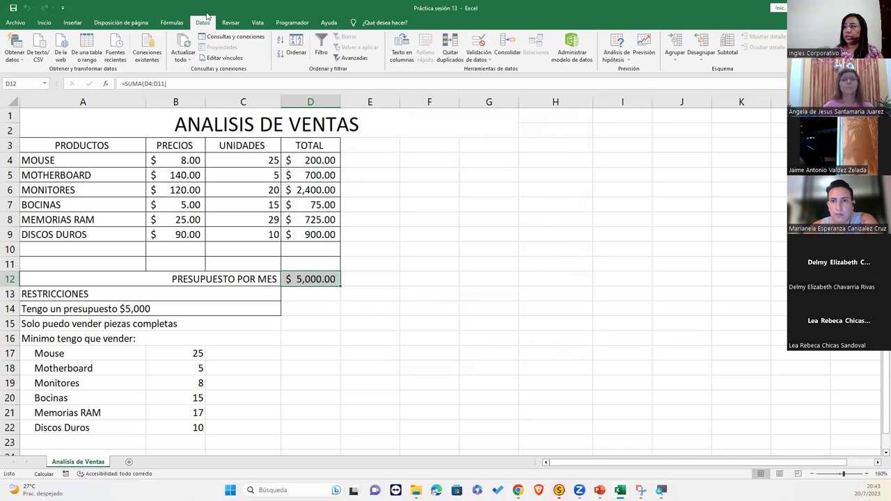
Step: Open the Scenario Manager and select Análisis 2 among the saved scenarios
click(615, 49)
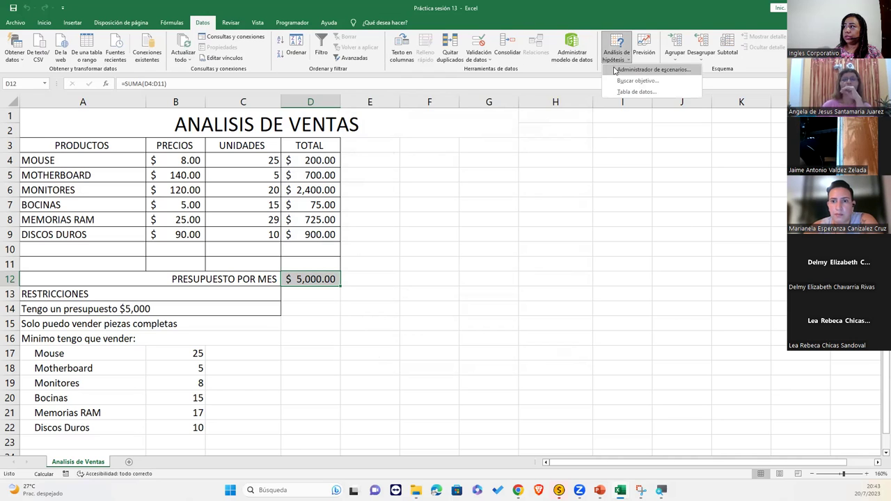
click(614, 70)
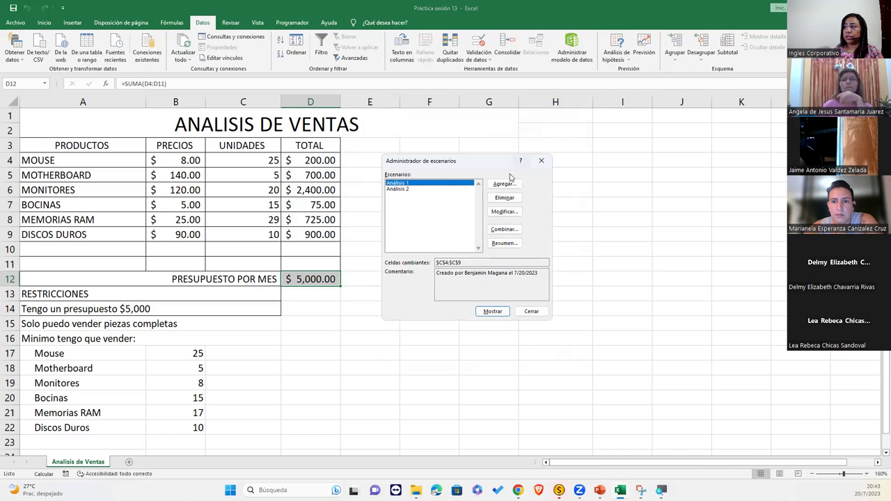
click(404, 189)
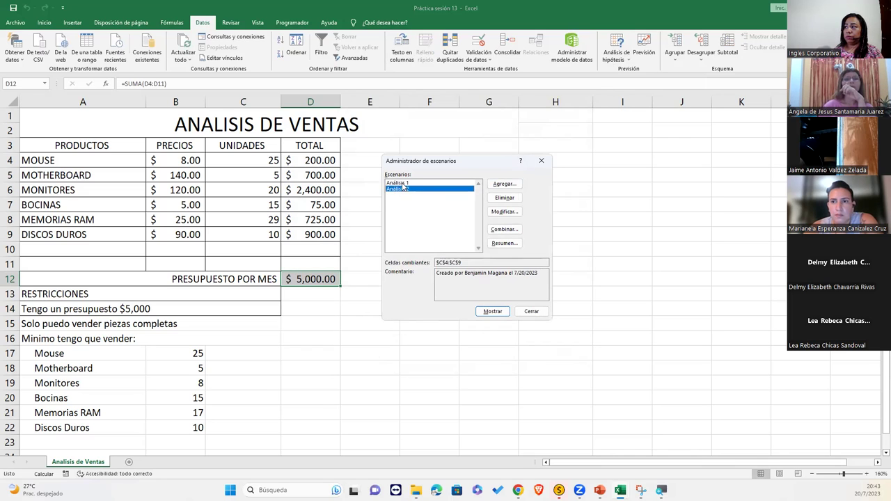
click(402, 184)
click(403, 190)
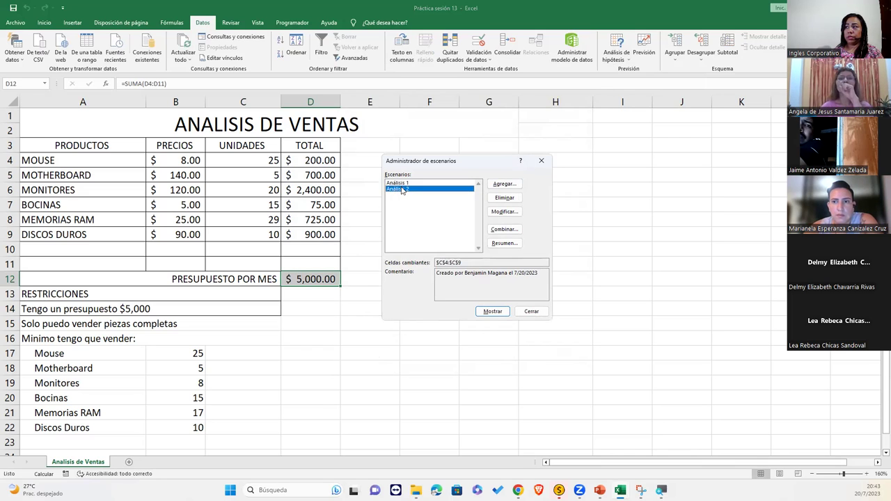
click(403, 184)
click(403, 189)
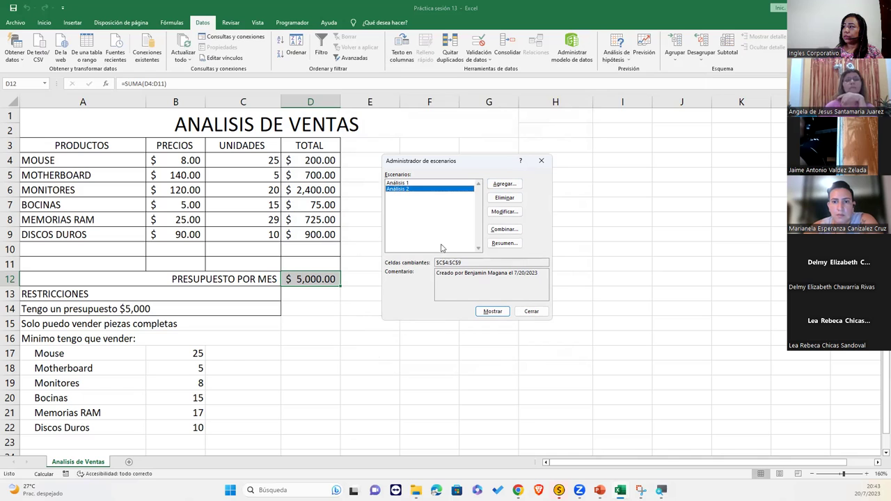
Step: Generate the scenario summary for result cell D12, review its values, then return to Analisis de Ventas
click(514, 246)
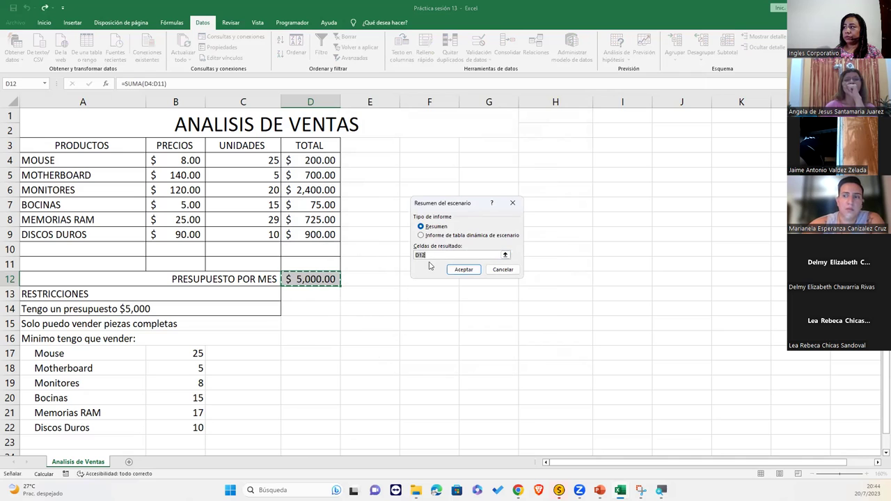
click(463, 270)
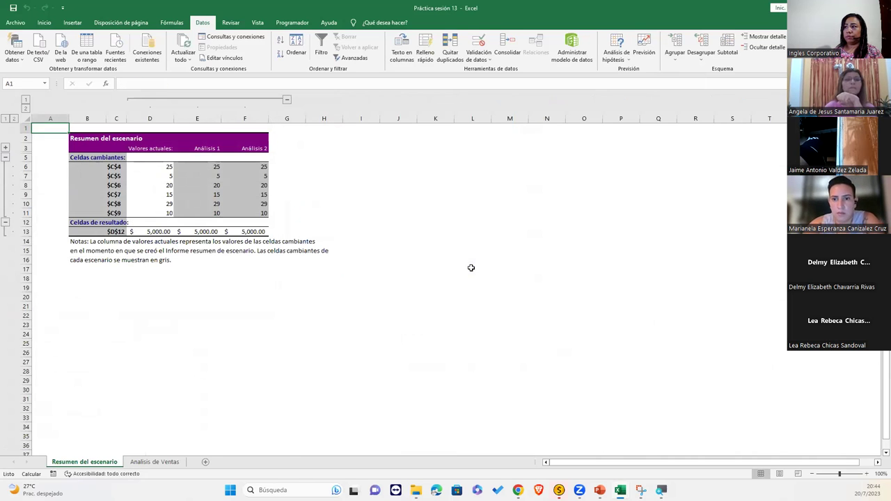
click(198, 191)
click(196, 182)
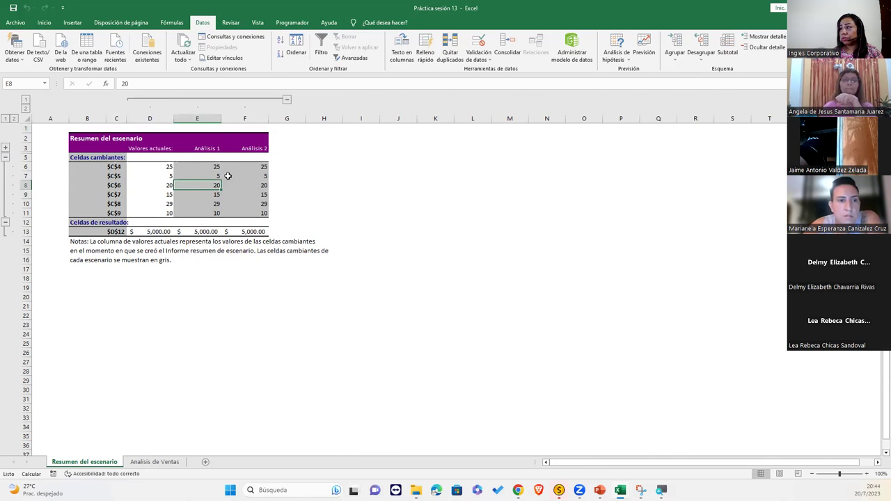
click(251, 173)
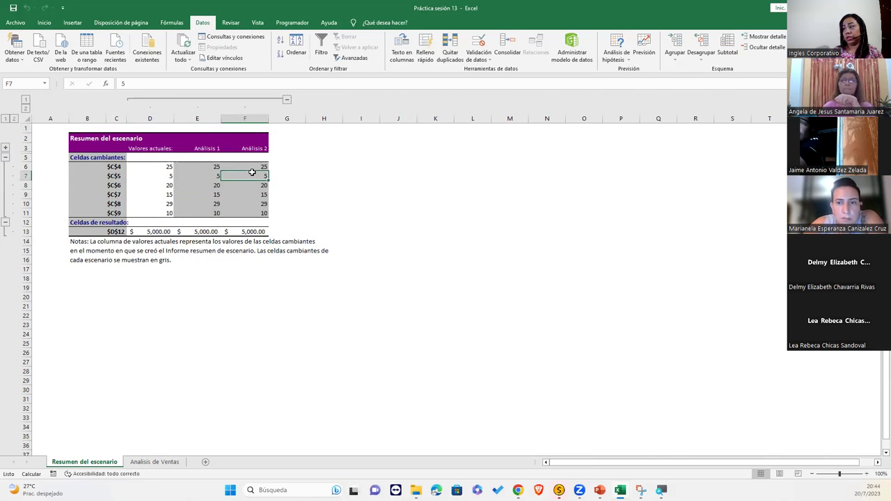
click(201, 186)
click(261, 184)
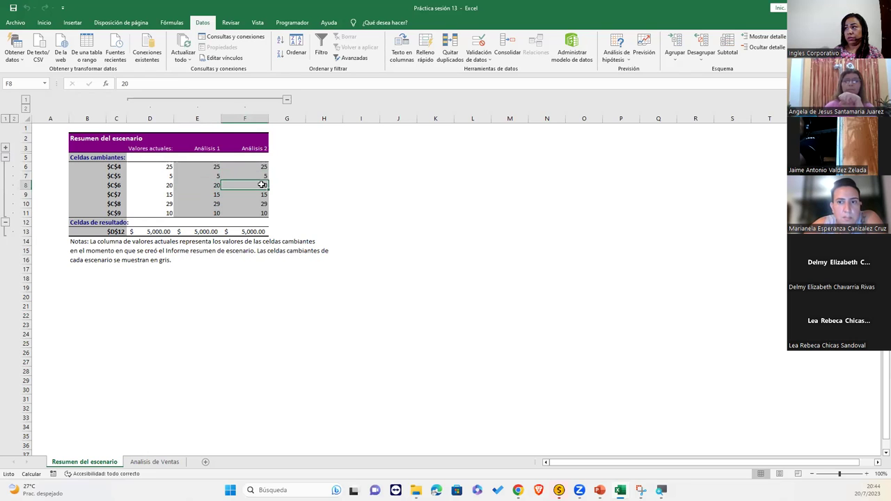
click(206, 204)
click(242, 195)
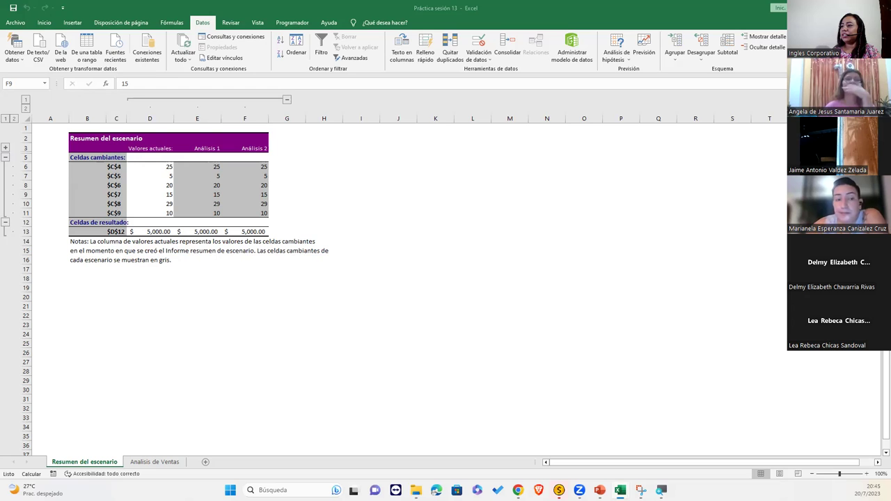
click(163, 470)
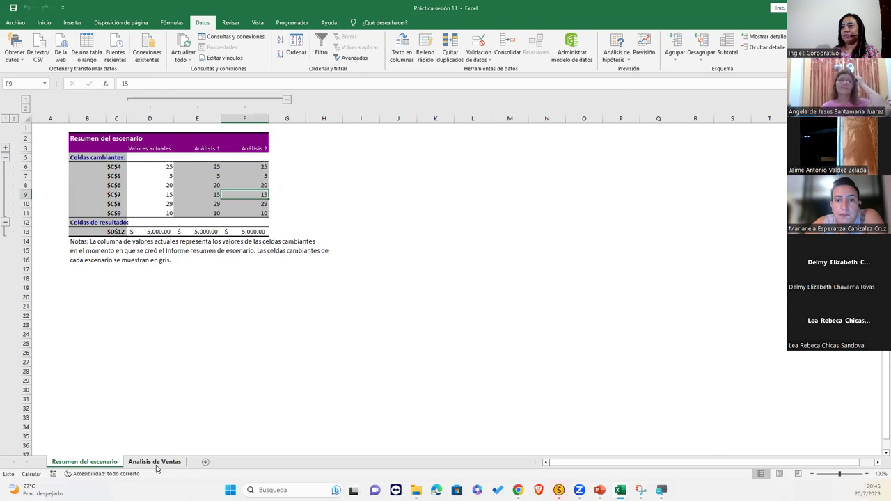
click(156, 463)
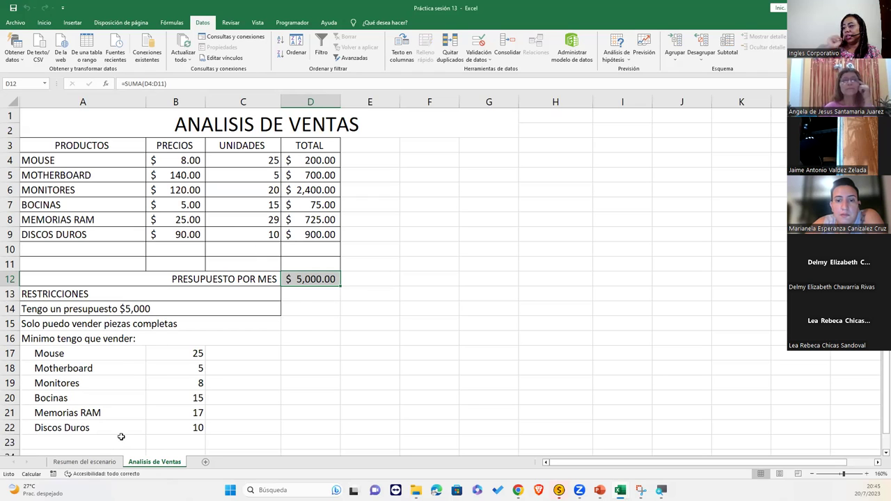
Step: Try a + formula dragging over D4:D11 in D12, then reopen and clear the broken formula
text(+)
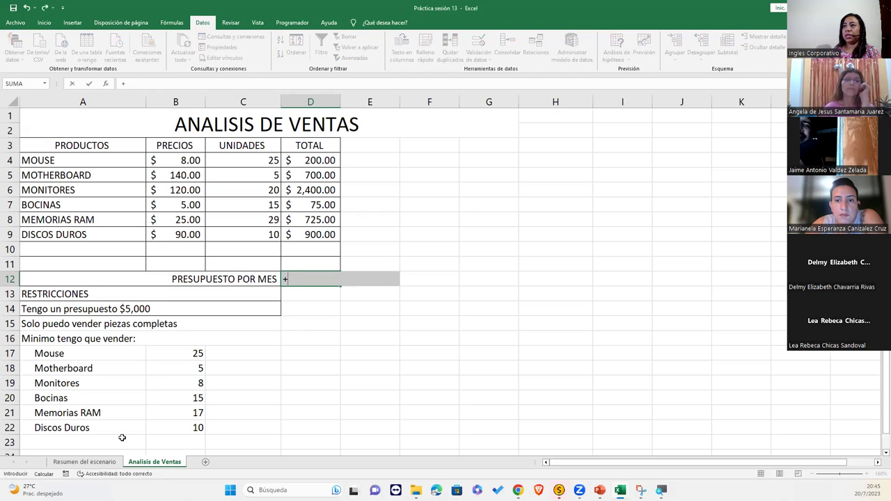
drag(328, 161, 332, 257)
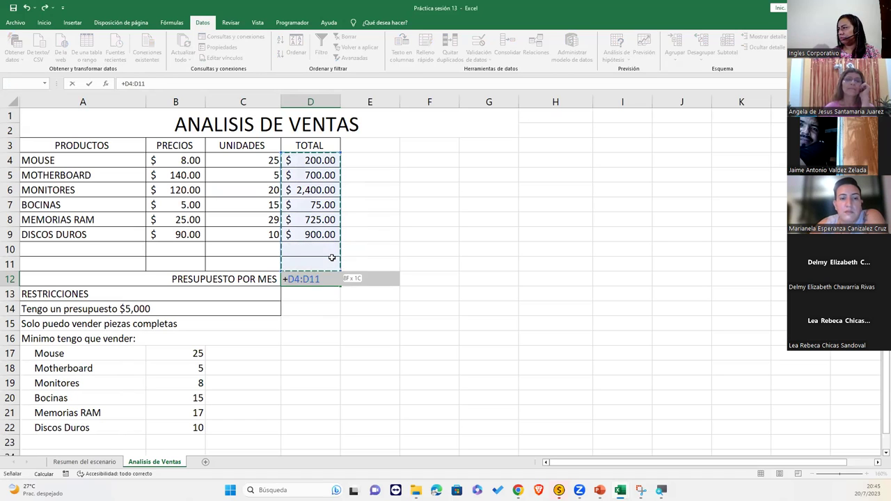
key(Return)
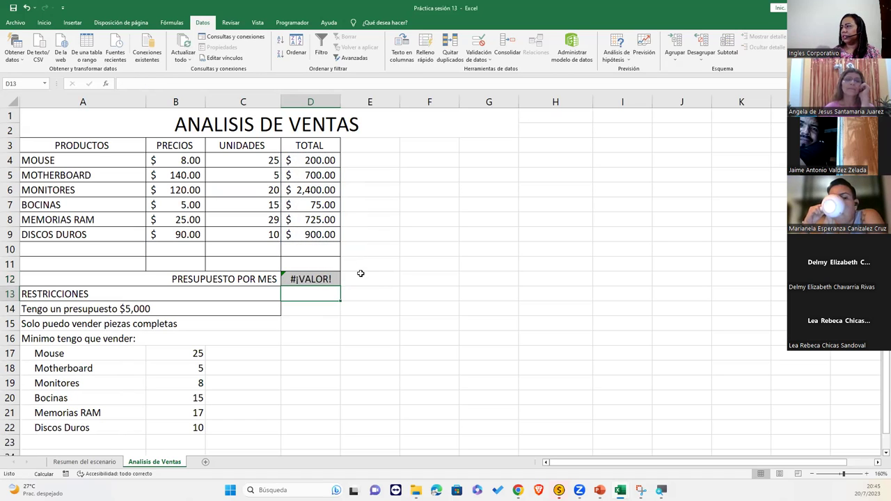
double_click(297, 280)
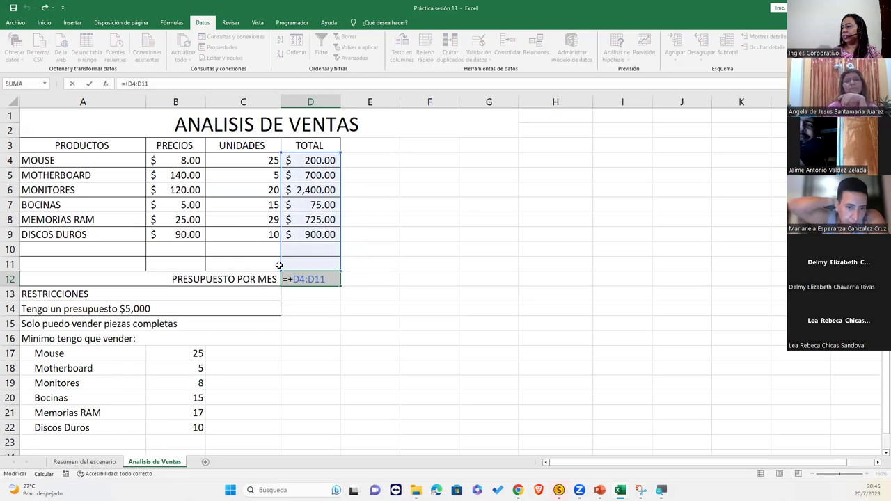
key(BackSpace)
key(BackSpace)
key(BackSpace)
Step: Rebuild D12 as +D4+D5+D6+D7+D8+D9 and confirm it
text(+)
click(335, 161)
text(+)
click(311, 176)
text(+)
click(312, 188)
text(+)
click(306, 205)
text(+)
click(301, 220)
text(+)
click(299, 231)
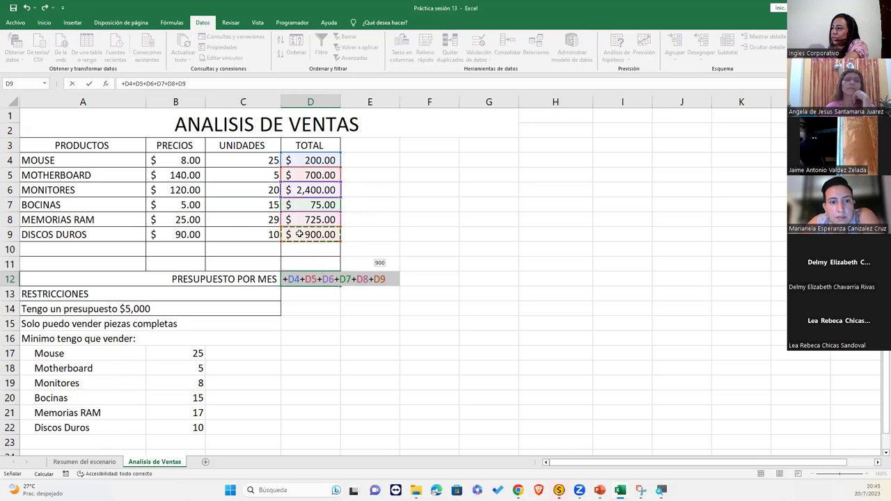
key(Return)
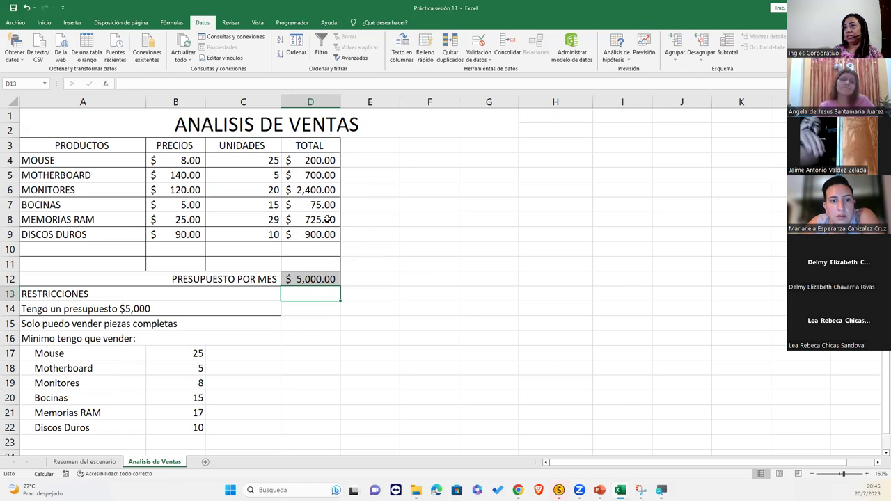
Step: Replace D12's formula with =SUMA(D4:D11), still totalling $5,000.00
click(336, 281)
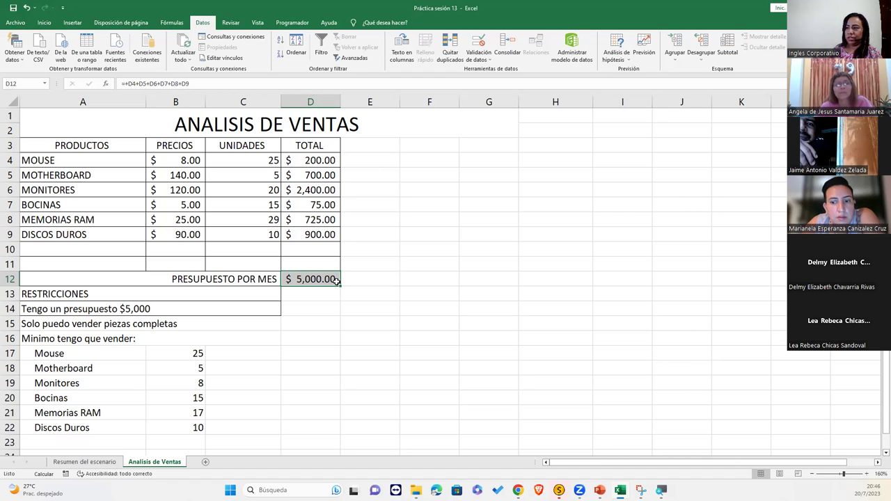
text(=s)
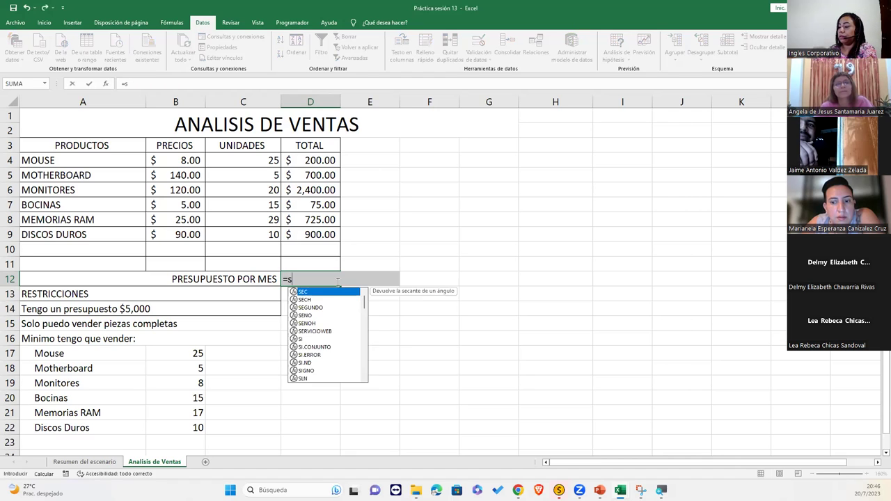
text(um)
key(Tab)
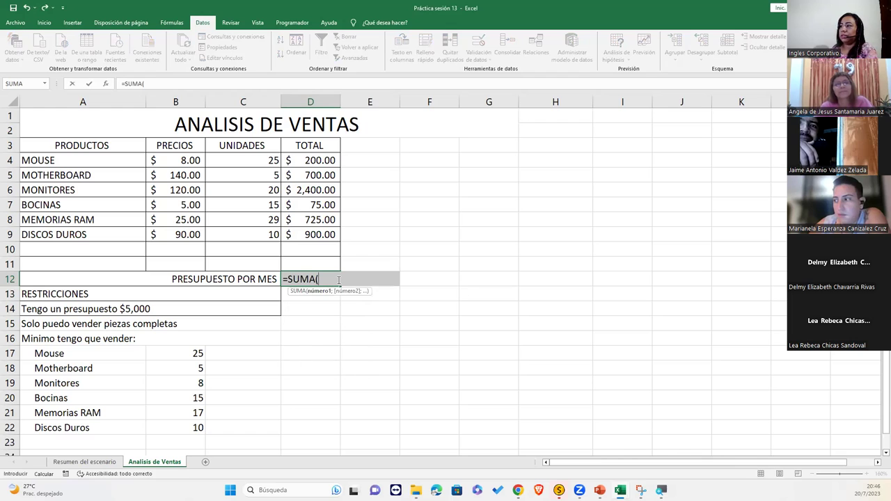
drag(318, 155, 317, 265)
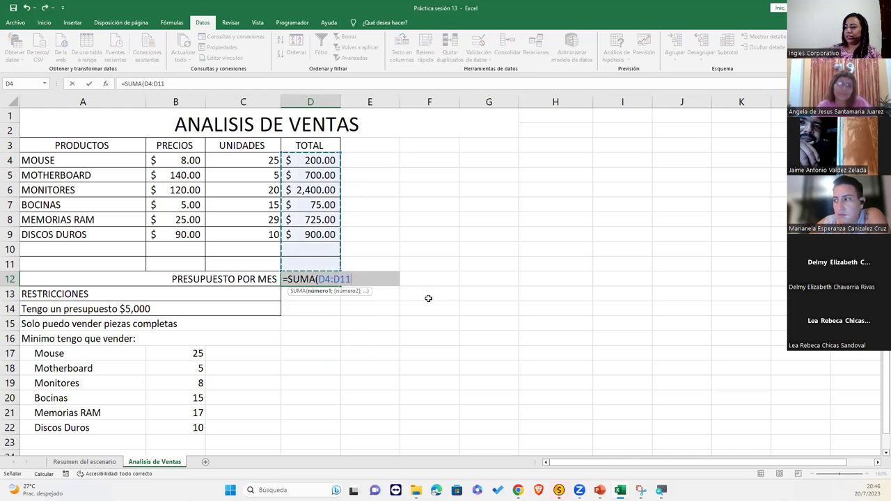
text())
key(Return)
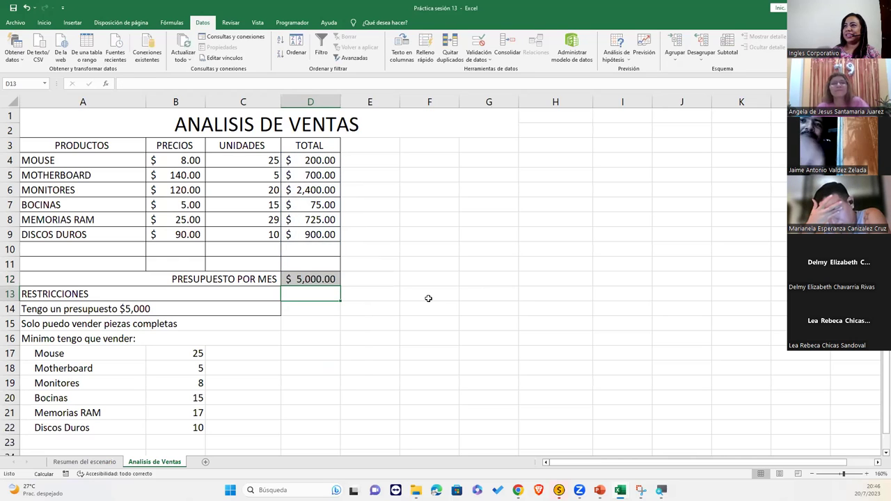
click(307, 274)
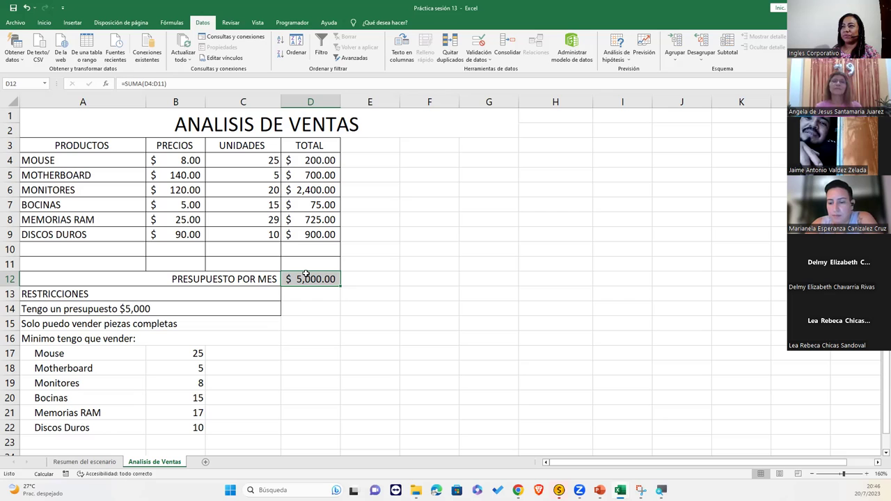
click(338, 308)
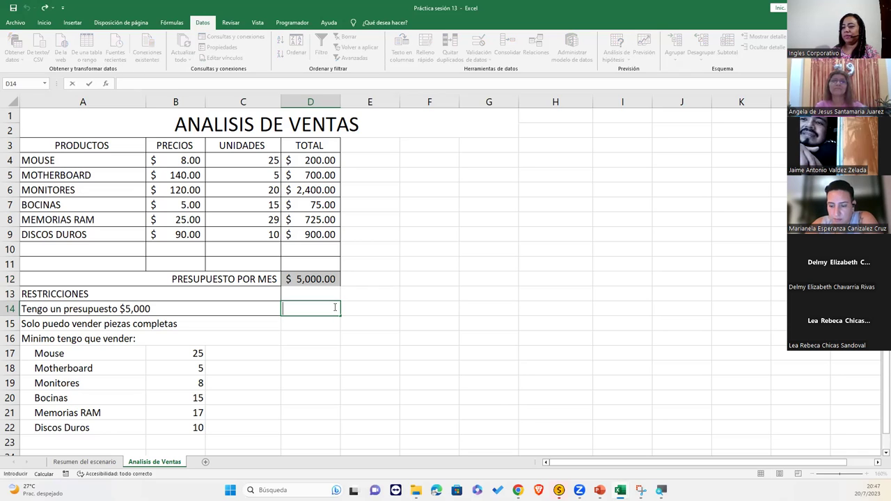
text(0)
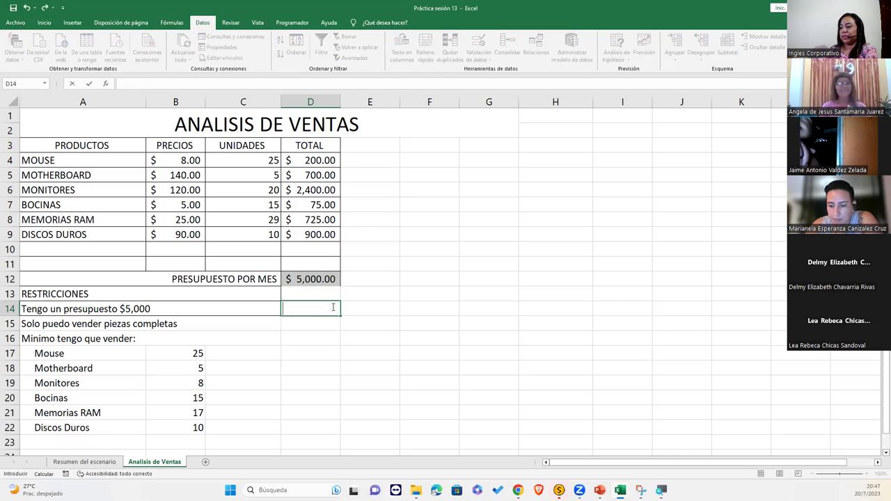
key(Escape)
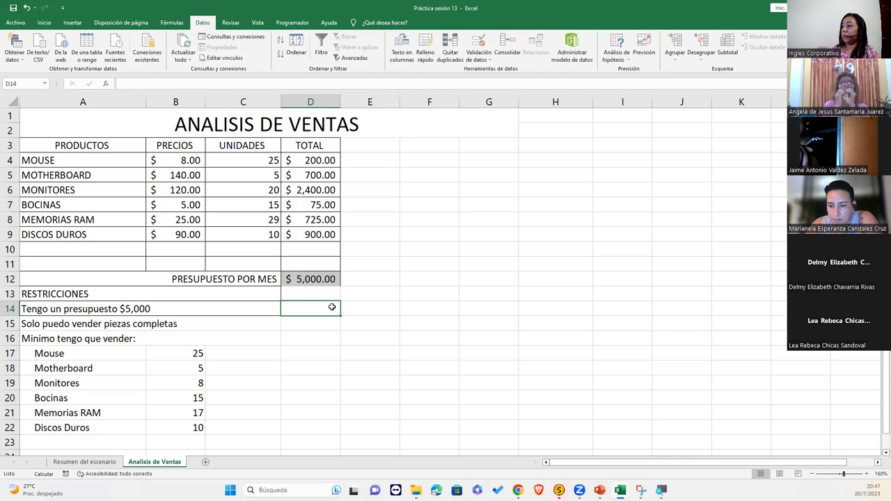
click(343, 287)
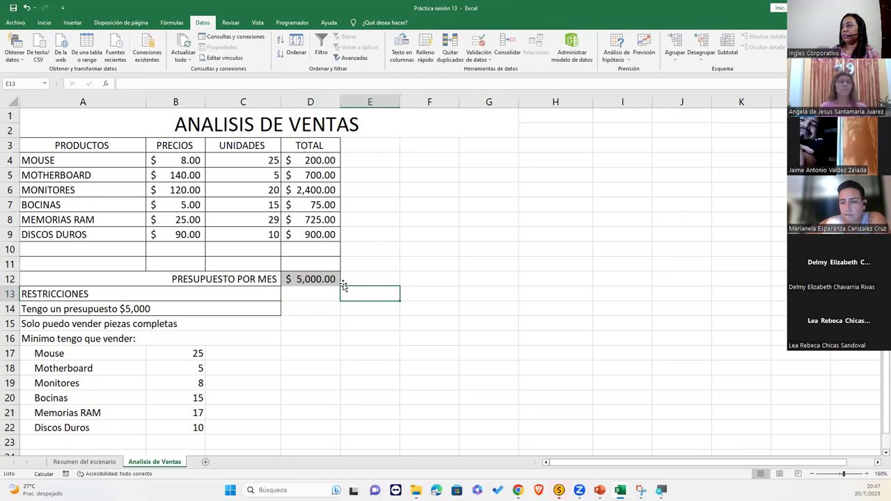
Step: Select the D12 budget total and point out the $5,000 budget restriction in A14
click(315, 279)
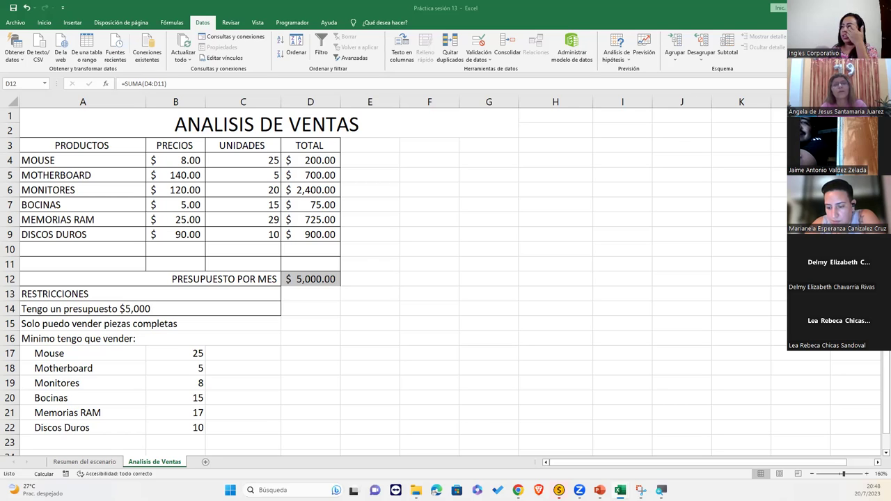
click(322, 279)
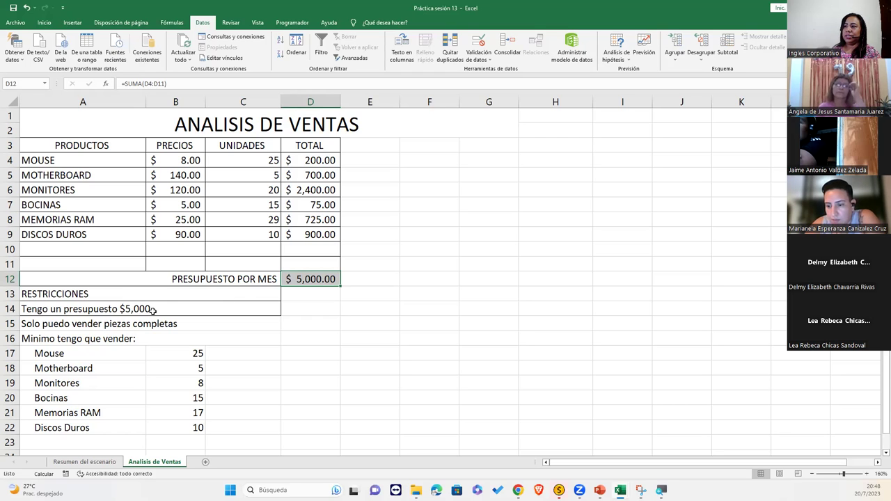
click(178, 307)
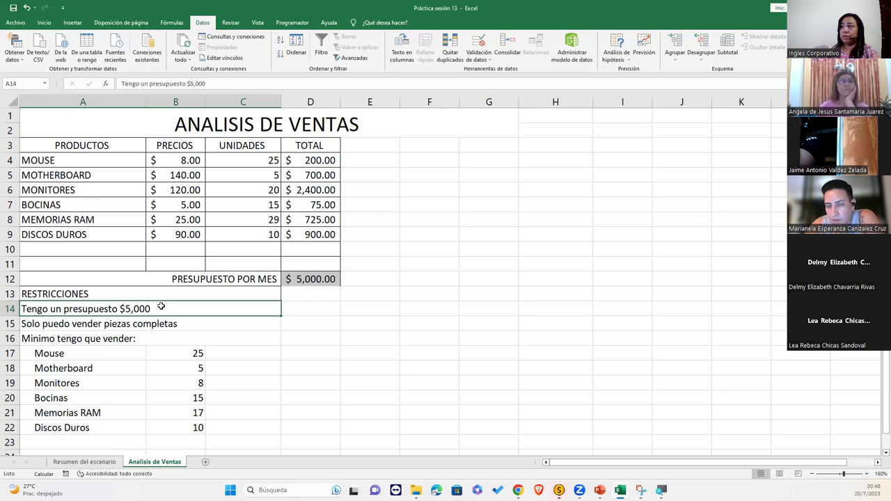
click(336, 284)
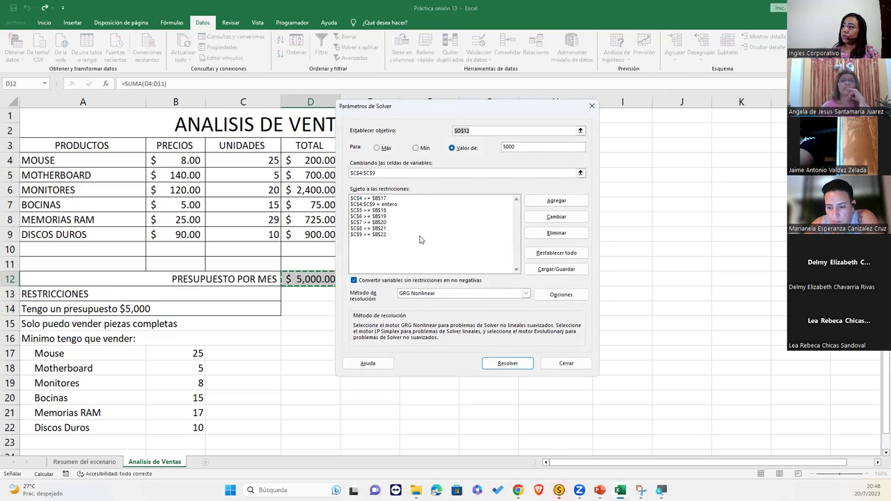
Step: Choose Simplex LP as the Solver method for the $D$12 = 5000 model, then close Solver
click(446, 299)
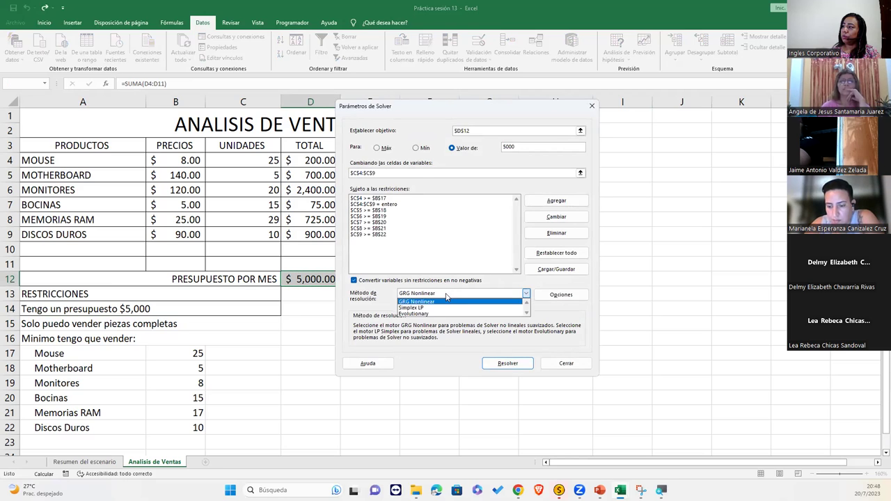
click(471, 307)
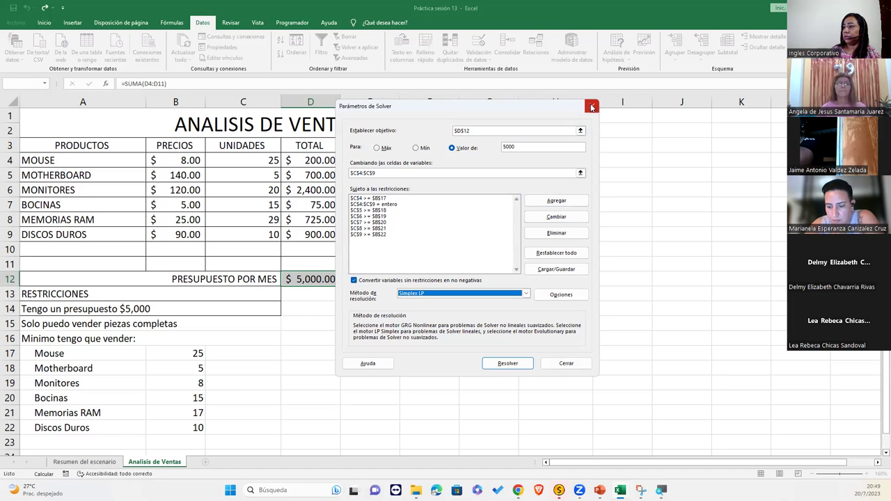
click(591, 107)
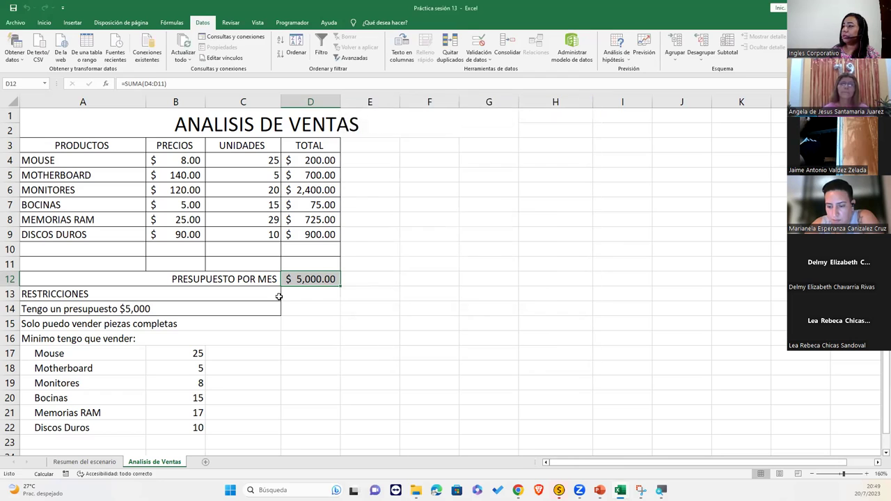
Step: Change the Mouse minimum in B17 from 25 to 15 and bring Solver back up
click(189, 355)
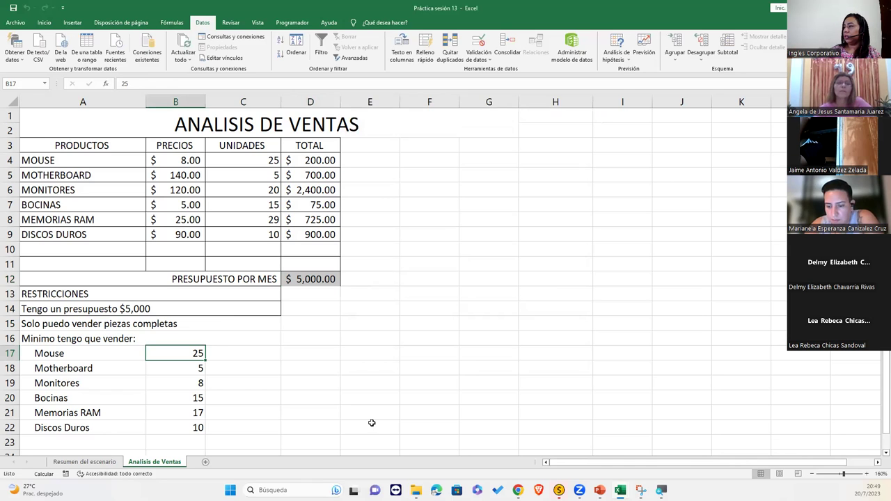
text(15)
key(Return)
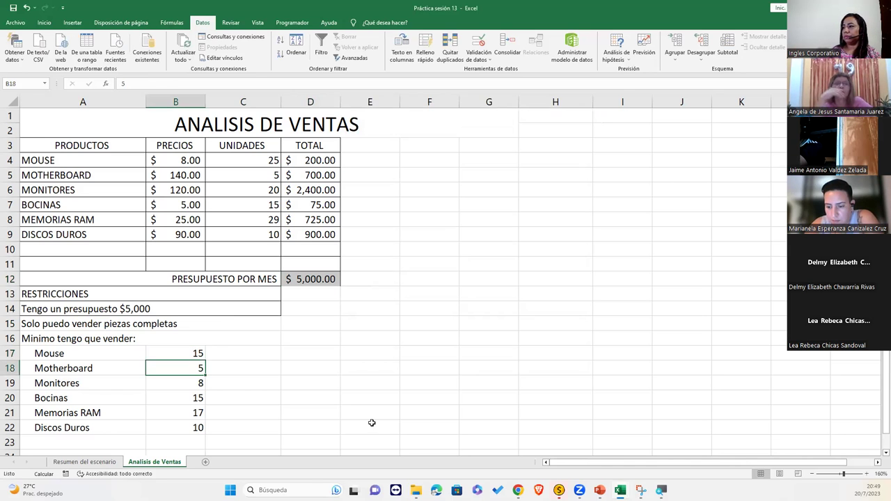
click(183, 351)
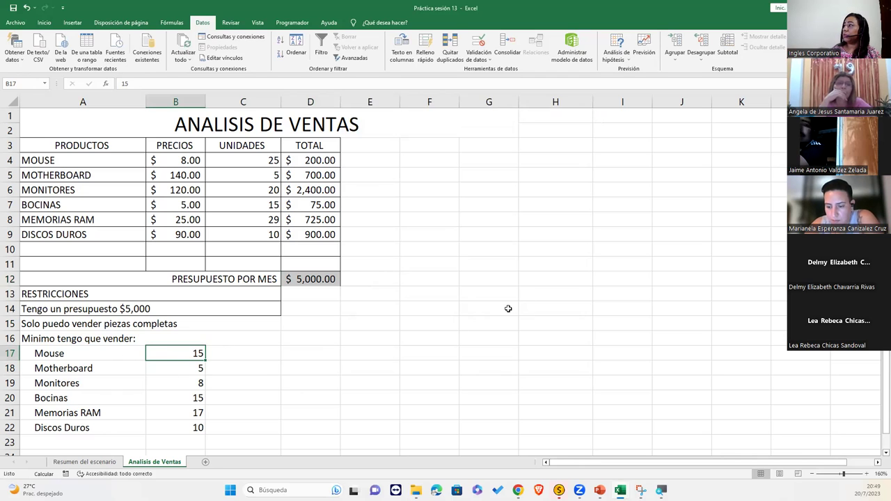
click(807, 53)
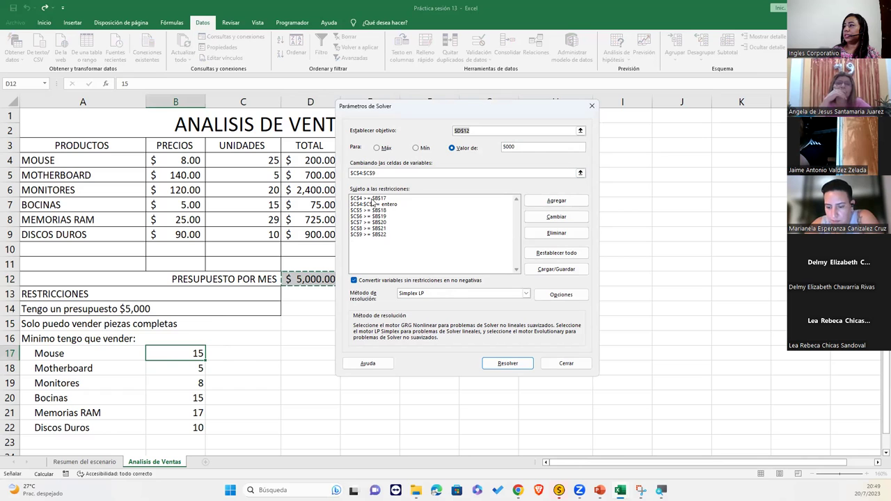
Step: Change the Mouse constraint from $C$4 >= $B$17 to $C$4 = $B$17
click(373, 198)
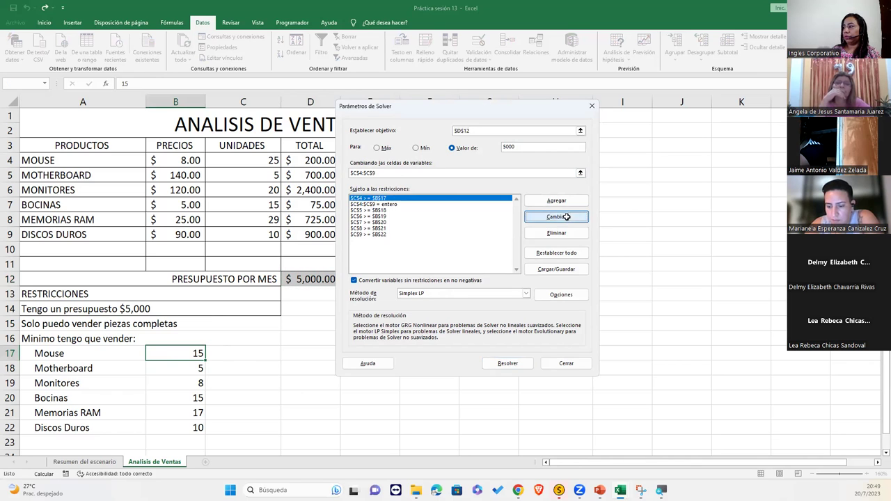
click(556, 216)
click(477, 241)
click(464, 256)
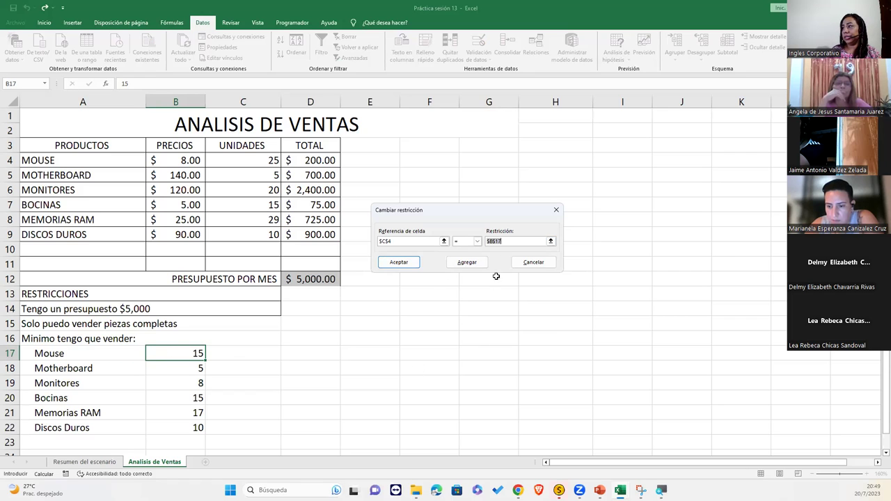
click(411, 262)
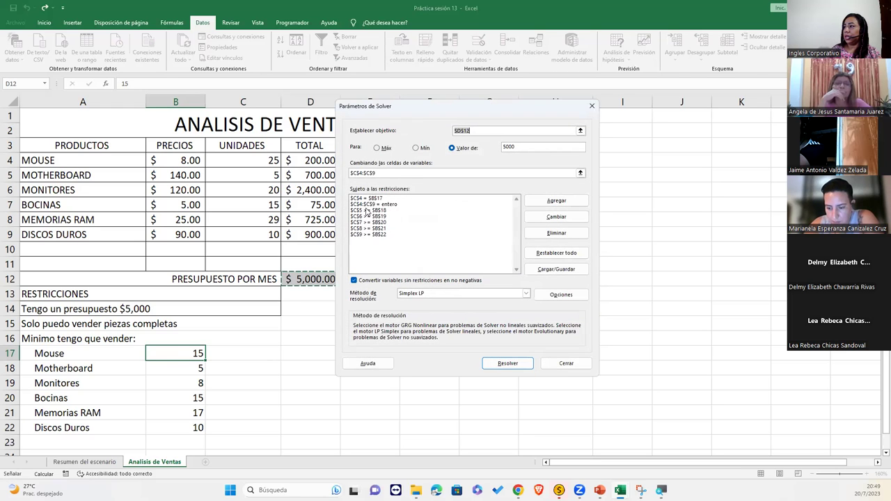
click(371, 199)
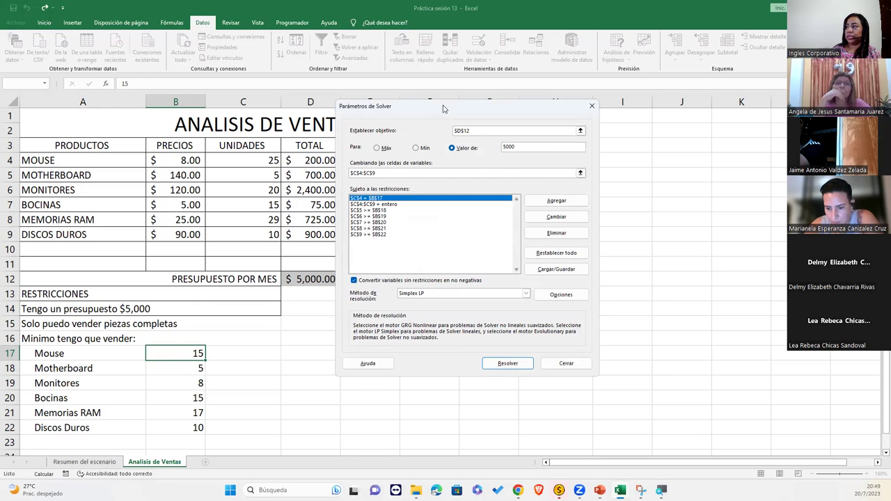
Step: Solve, giving units 15, 6, 22, 15, 17, 10 totalling $5,000, and pick the Responder report
drag(443, 109, 480, 136)
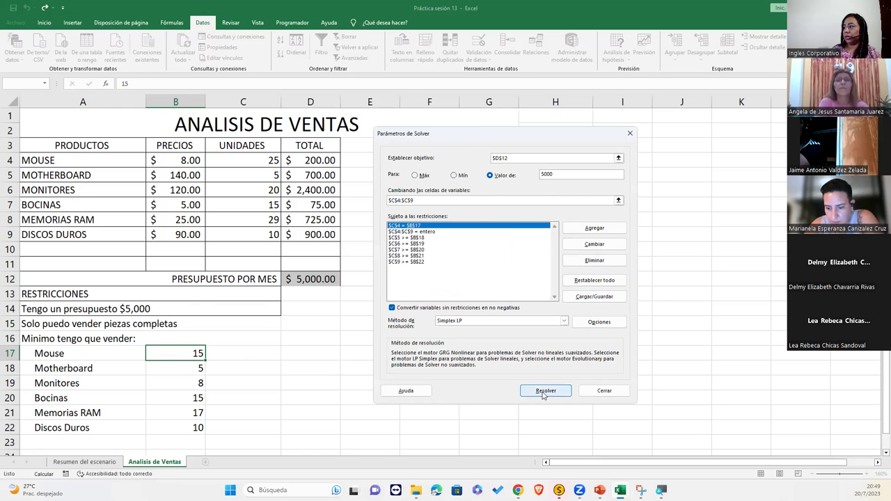
click(543, 392)
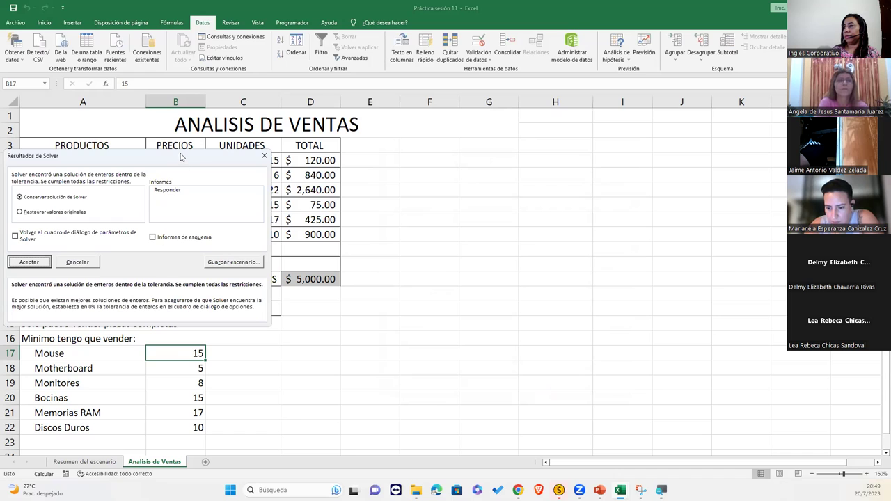
drag(185, 156, 530, 149)
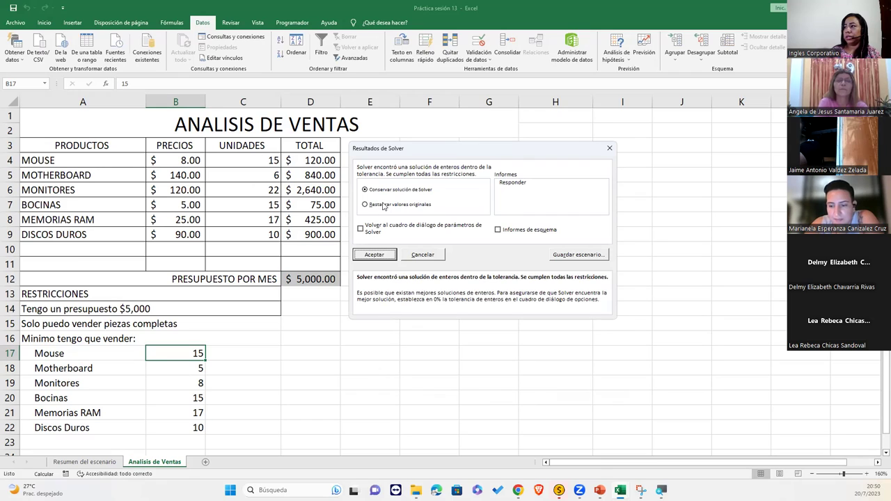
click(518, 184)
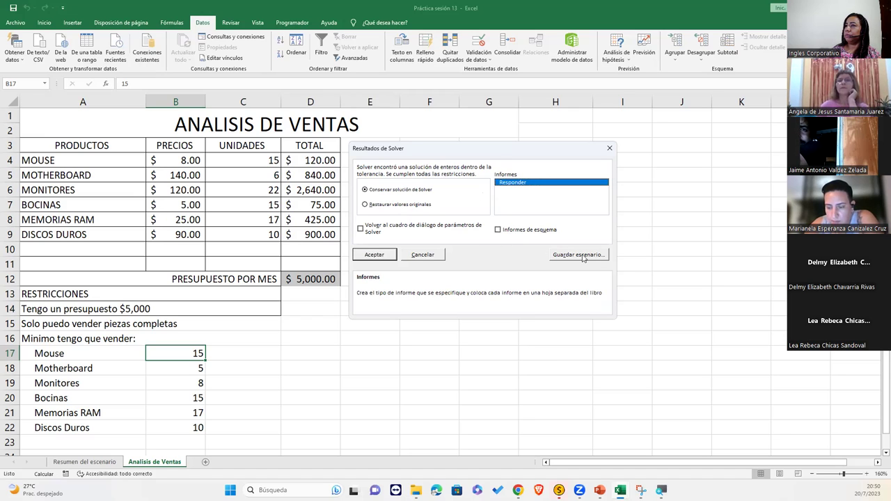
Step: Save the Solver solution as the scenario 'Análisis 3'
click(578, 255)
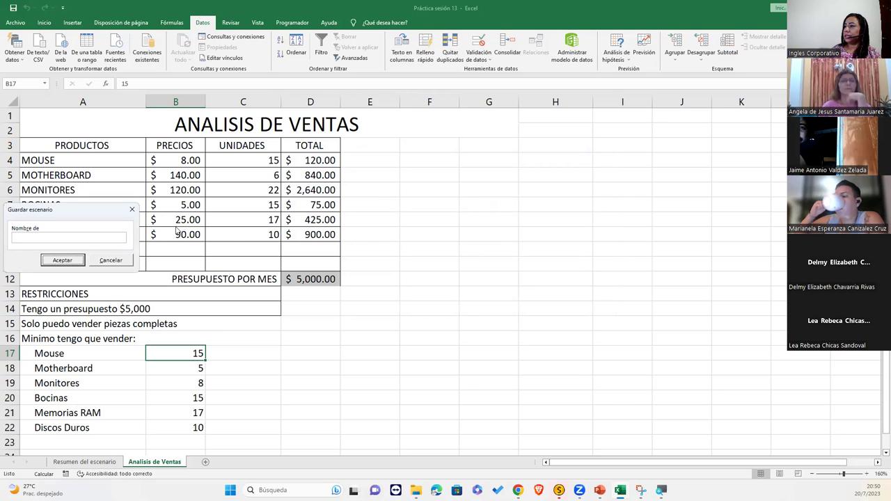
click(117, 235)
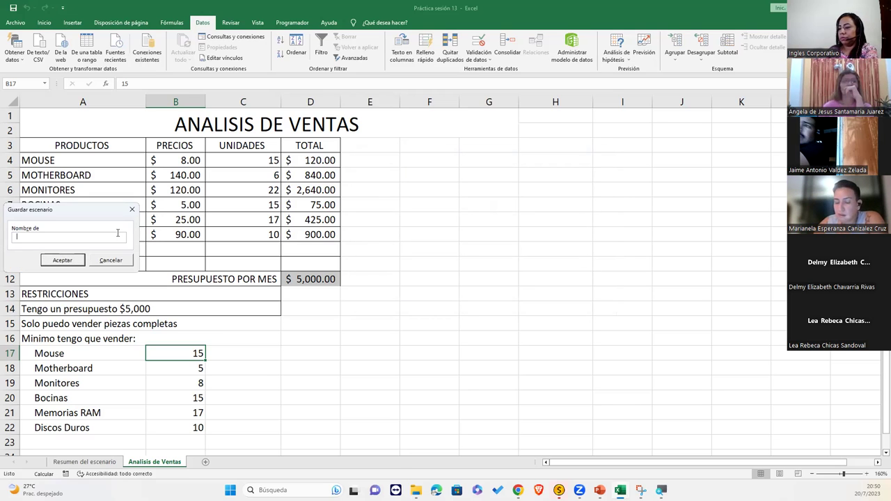
text(Análisis 3)
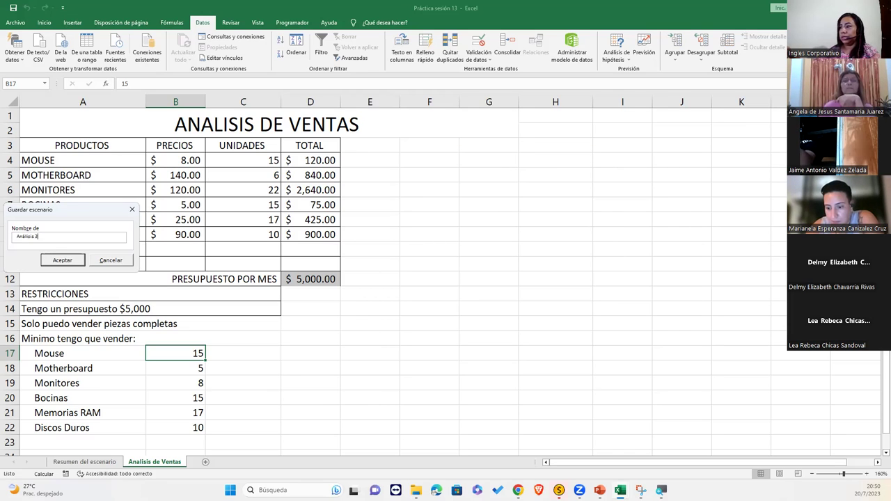
click(62, 260)
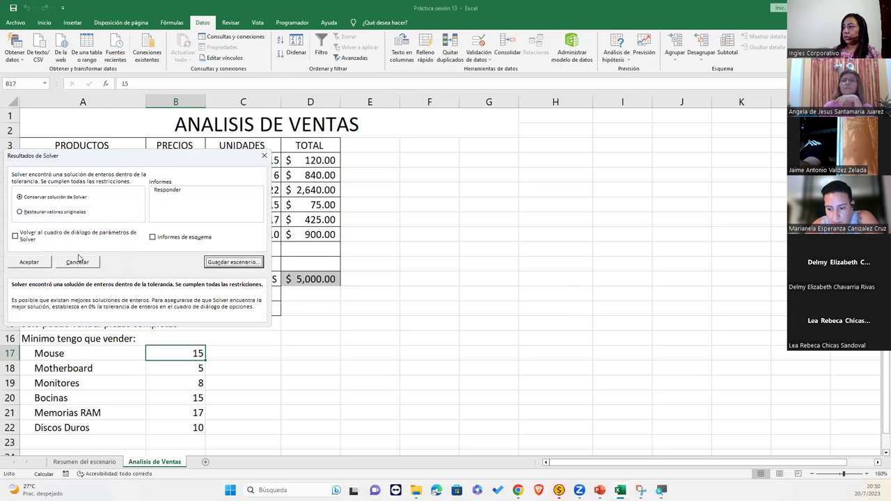
Step: Keep the solution and create the Responder answer report with outline reports enabled
drag(195, 162, 458, 158)
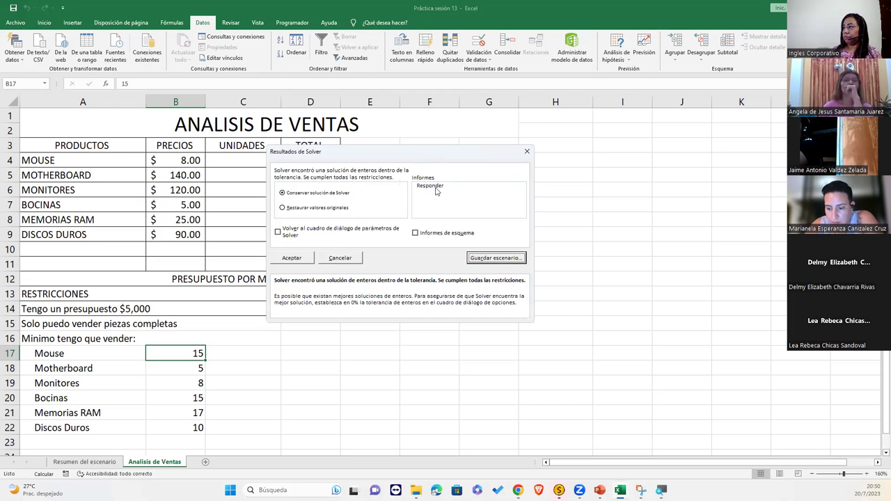
click(436, 186)
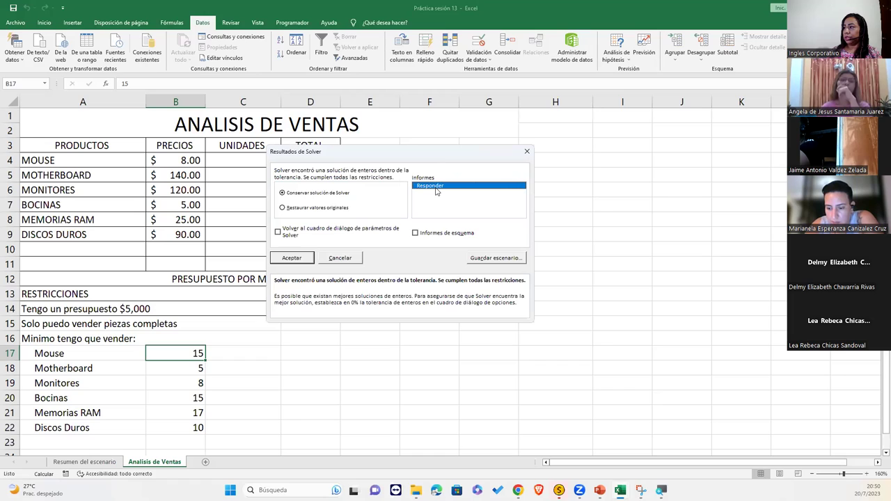
click(417, 234)
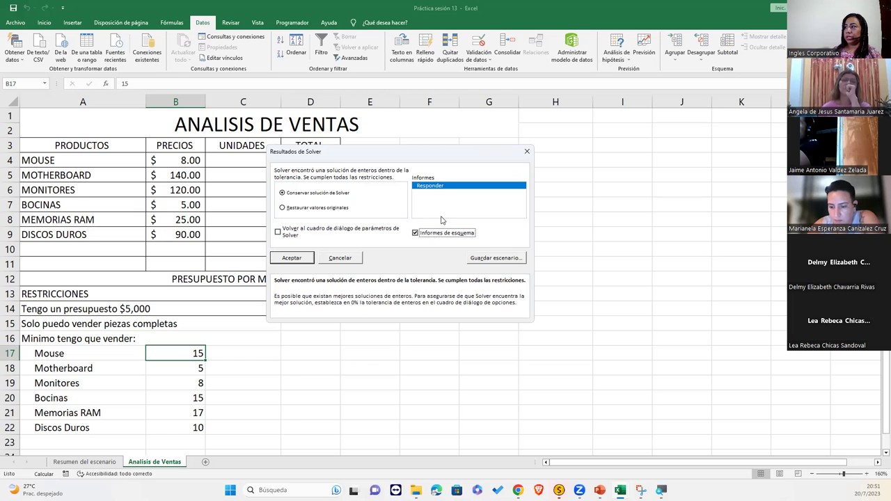
click(292, 258)
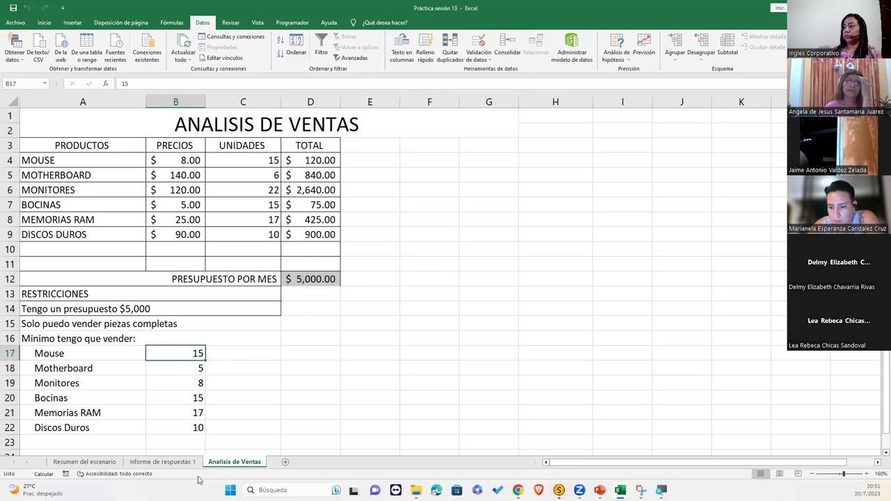
Step: Switch to the Informe de respuestas 1 report sheet
click(145, 462)
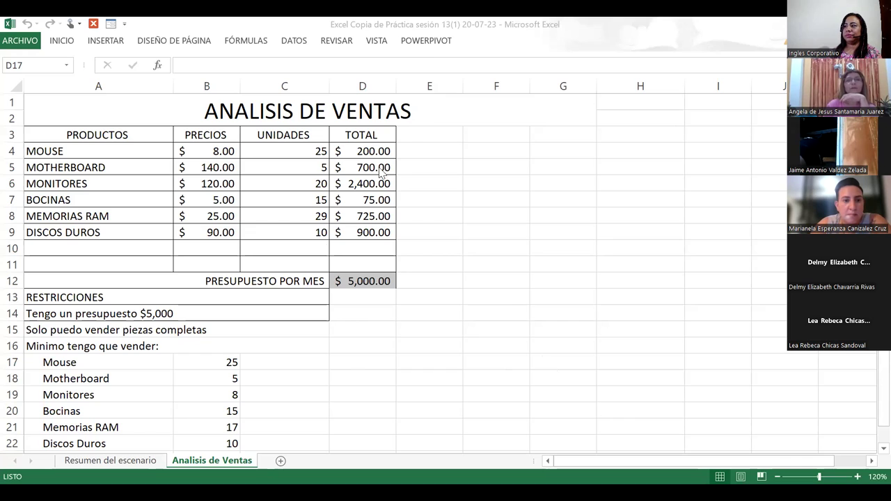
Step: Set the Mouse minimum in B17 to 15 and open Solver from the Data tab
click(211, 358)
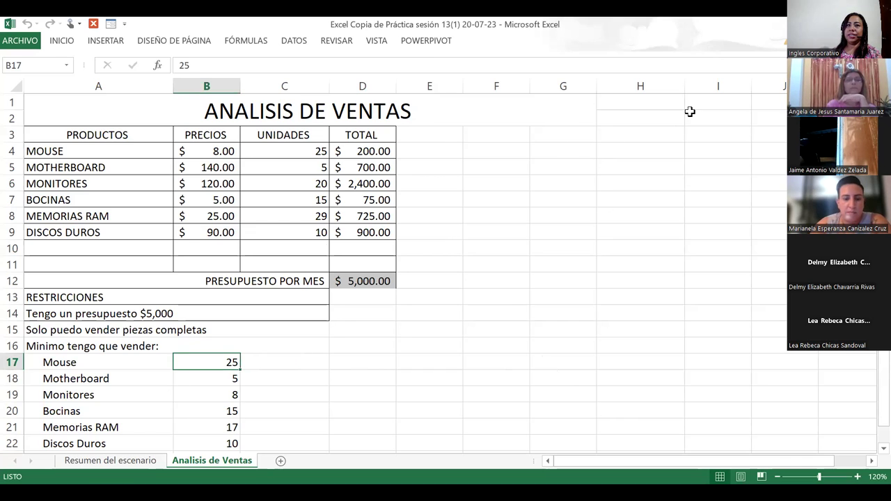
text(15)
key(Return)
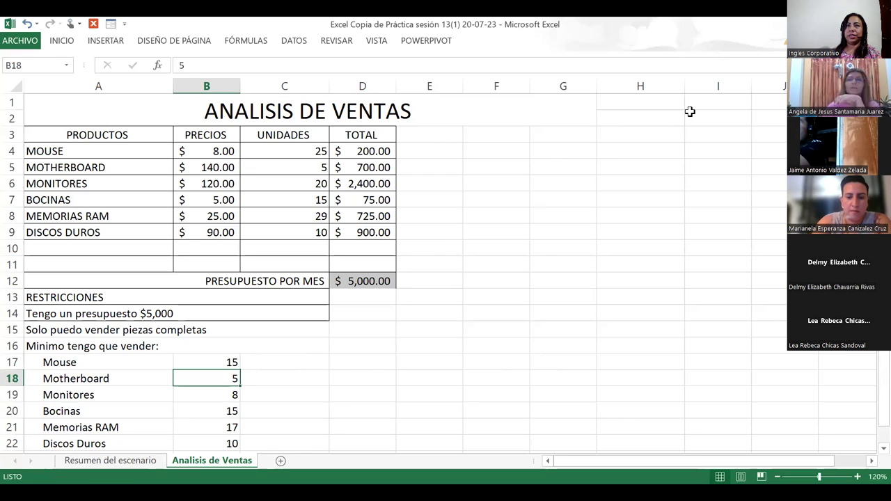
click(363, 276)
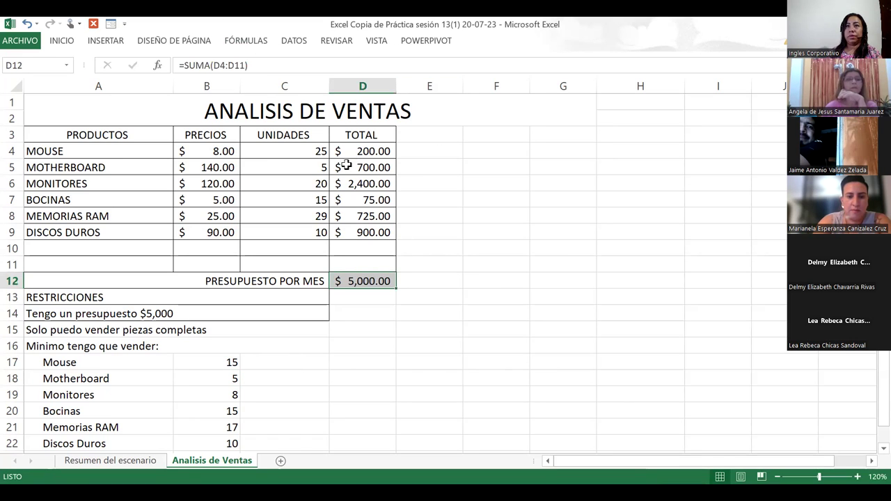
click(289, 41)
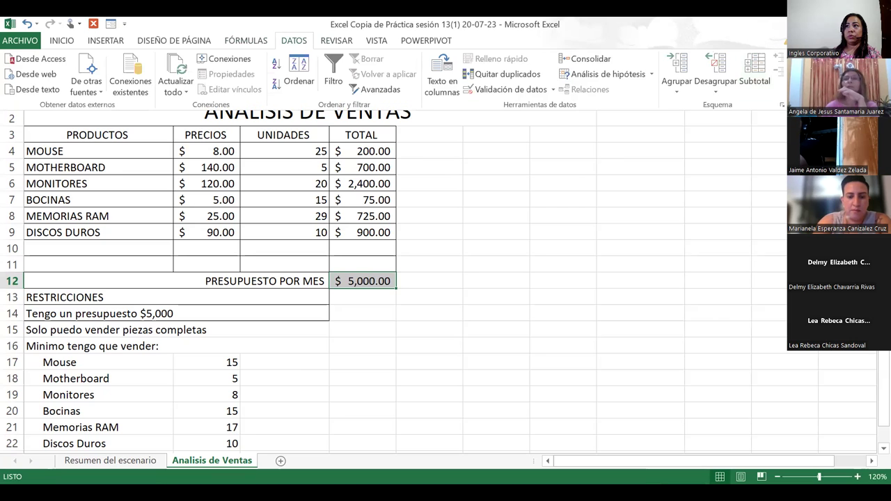
click(807, 70)
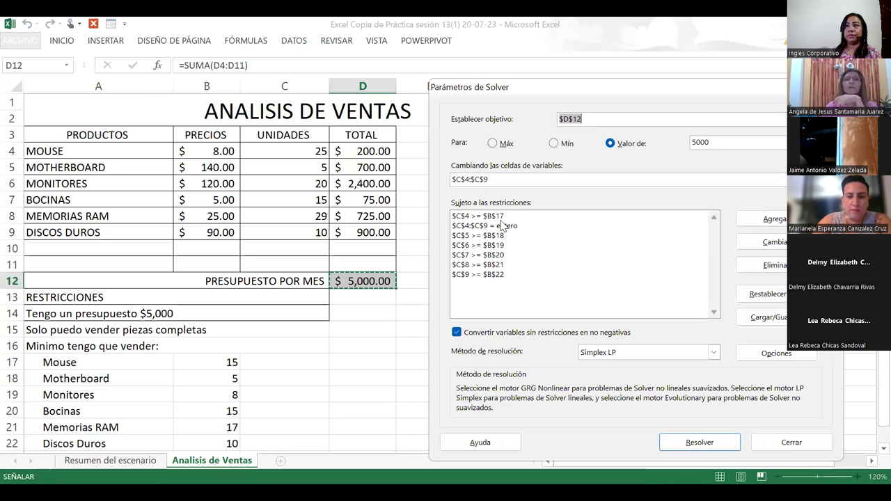
Step: Change the Mouse constraint to $C$4 = $B$17 and solve, reaching an integer solution
click(477, 216)
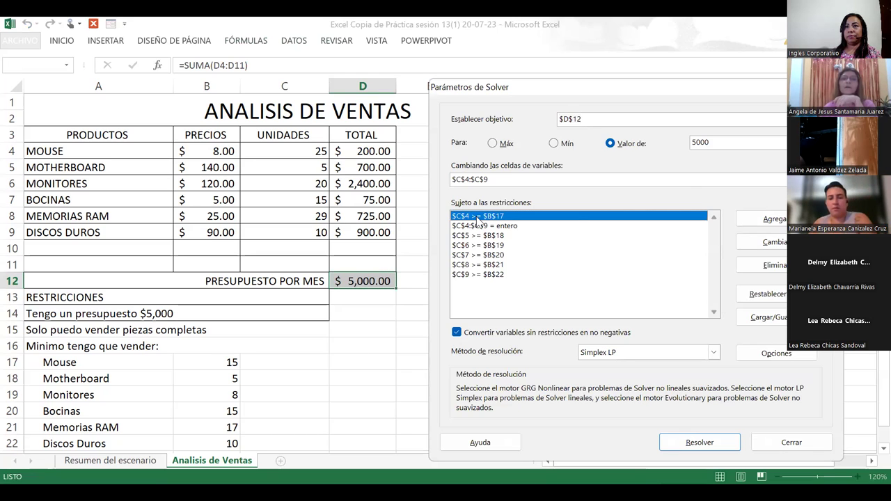
click(766, 242)
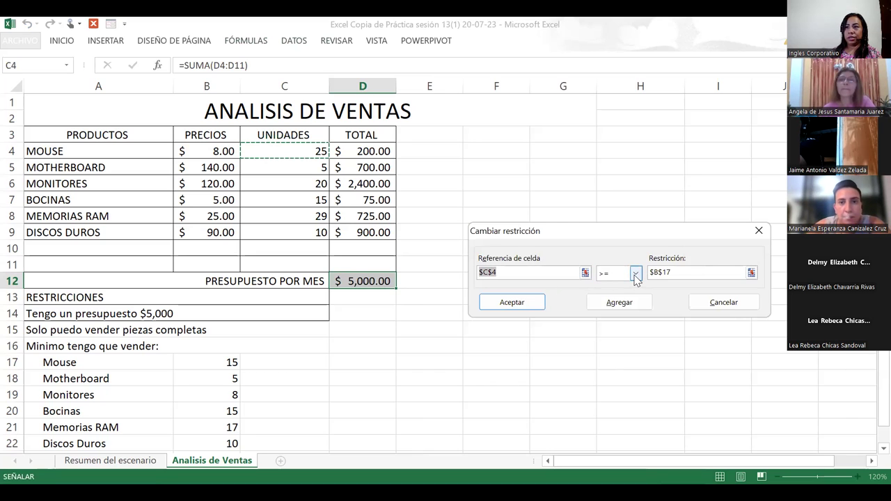
click(635, 274)
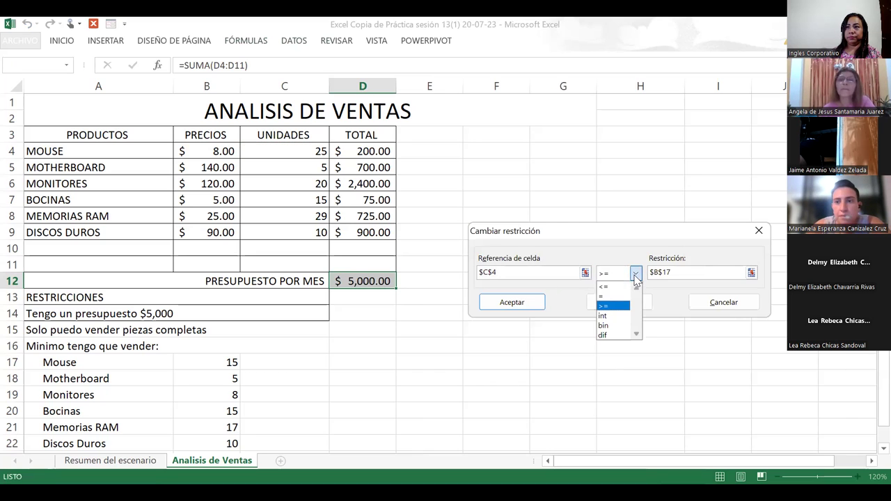
click(606, 297)
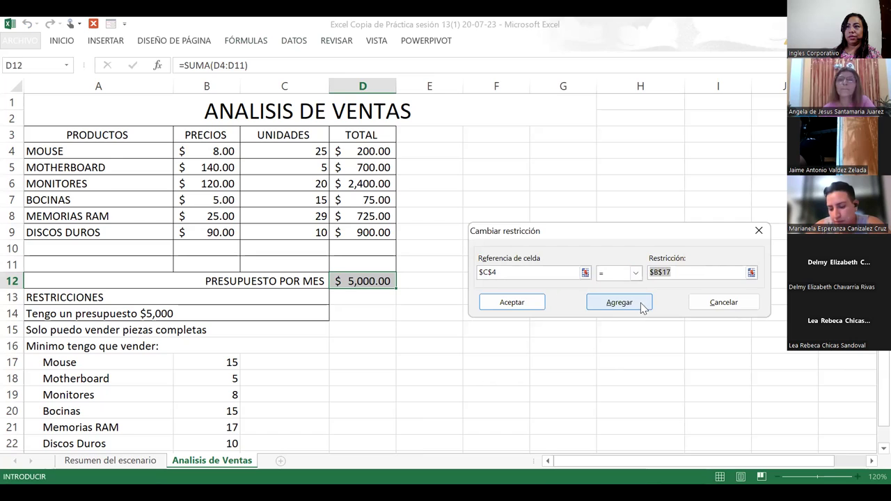
click(523, 308)
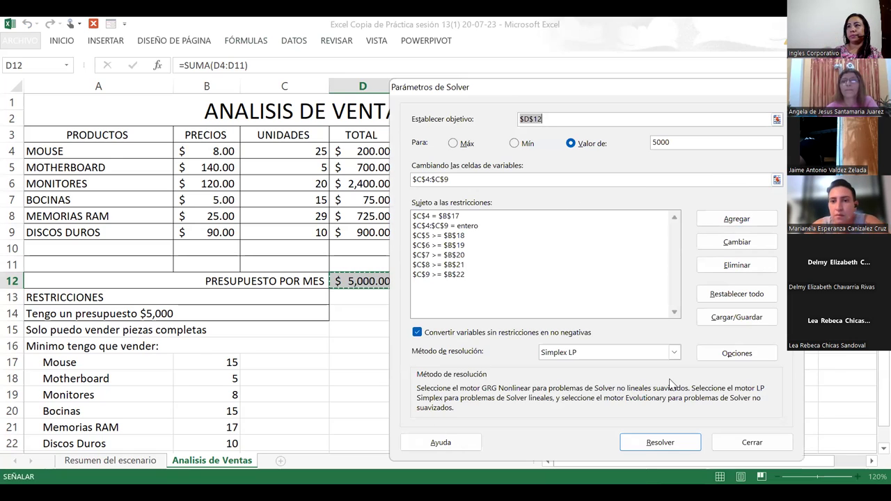
key(Return)
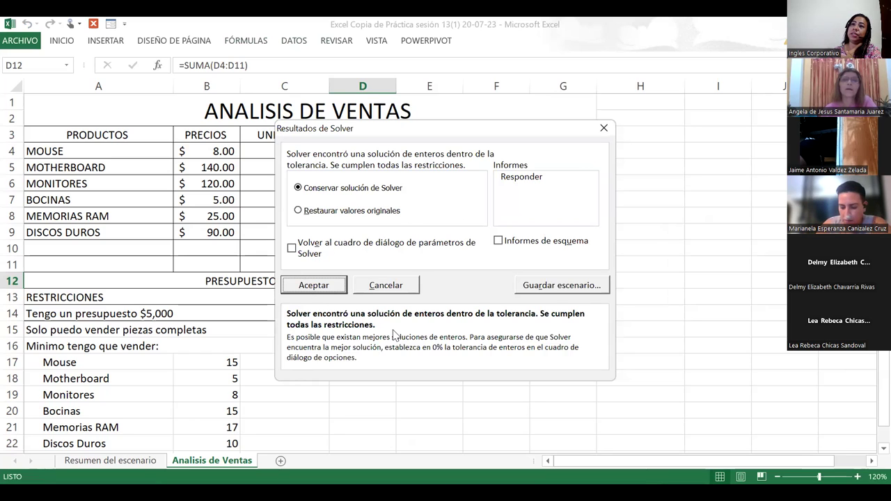
Step: Save the Solver solution as the scenario 'Analisis 3'
click(547, 286)
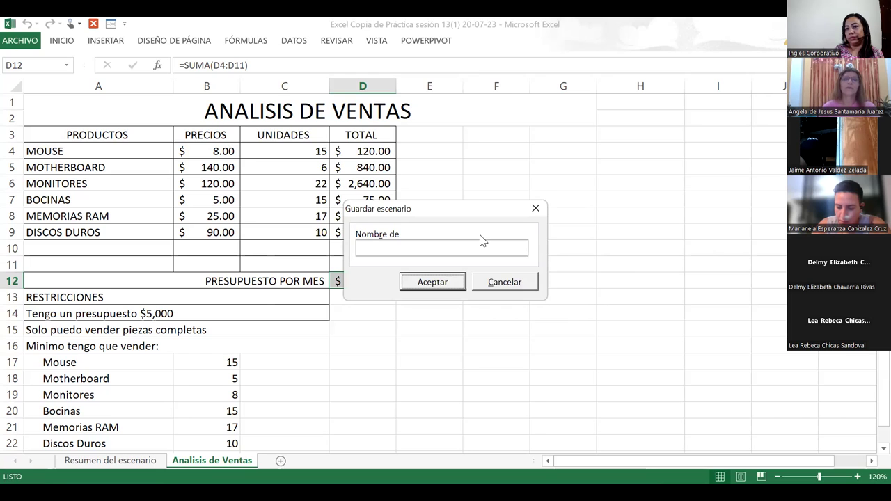
text(An)
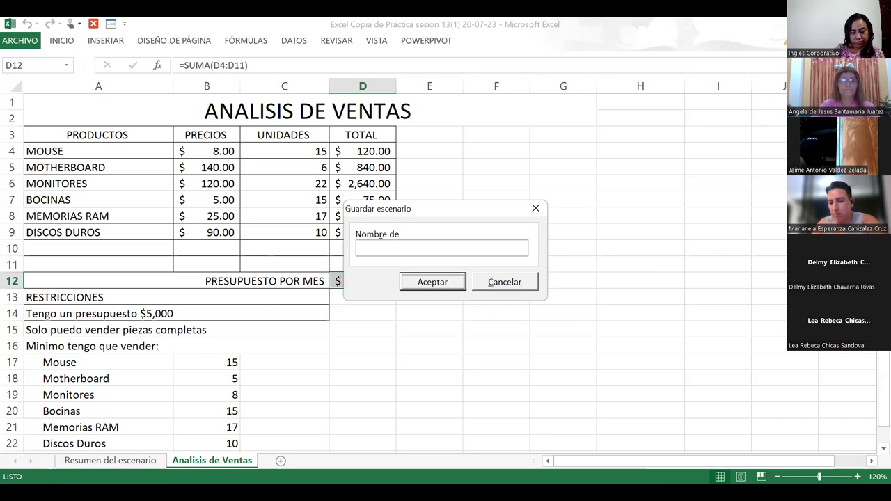
text(aliss)
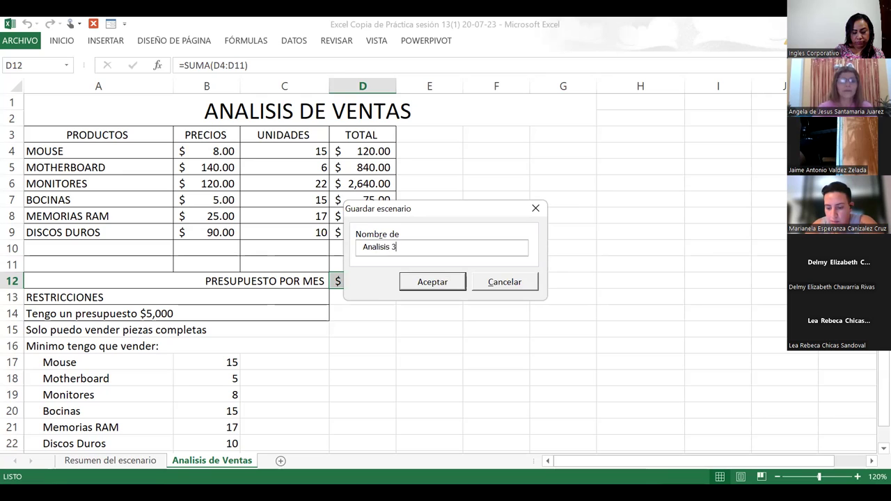
click(444, 288)
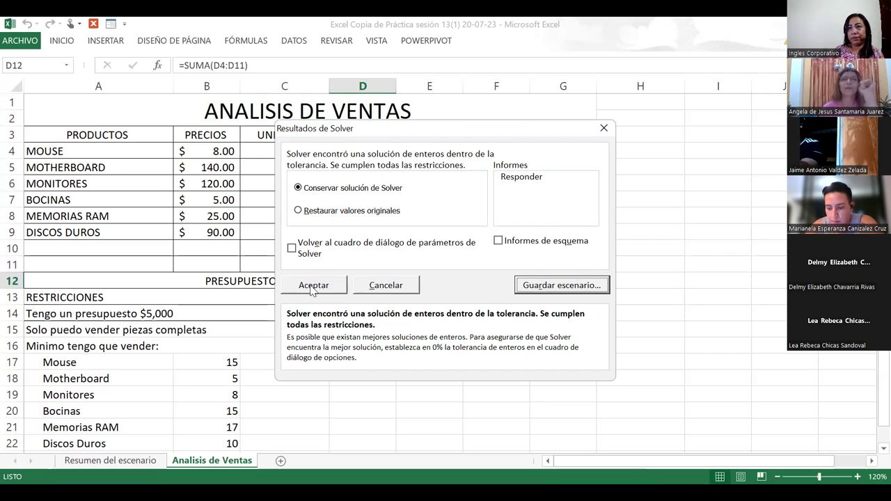
Step: Keep the solution and add the Responder answer report with outline formatting
click(540, 179)
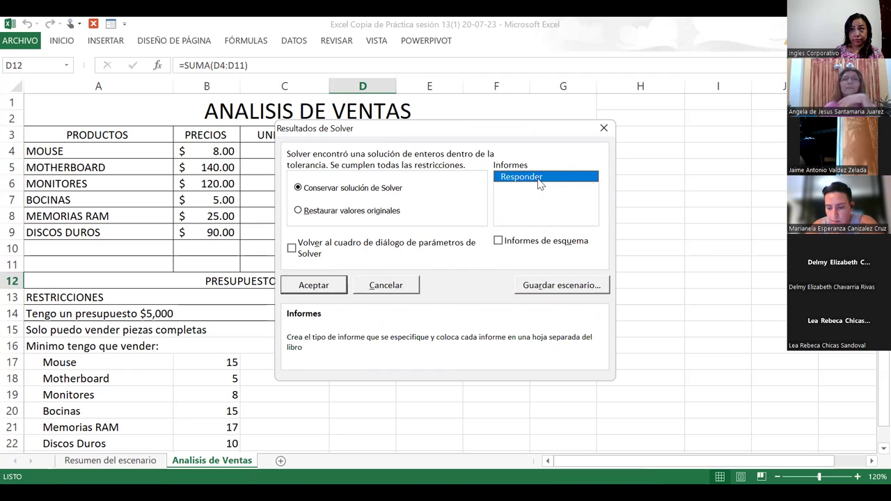
click(505, 248)
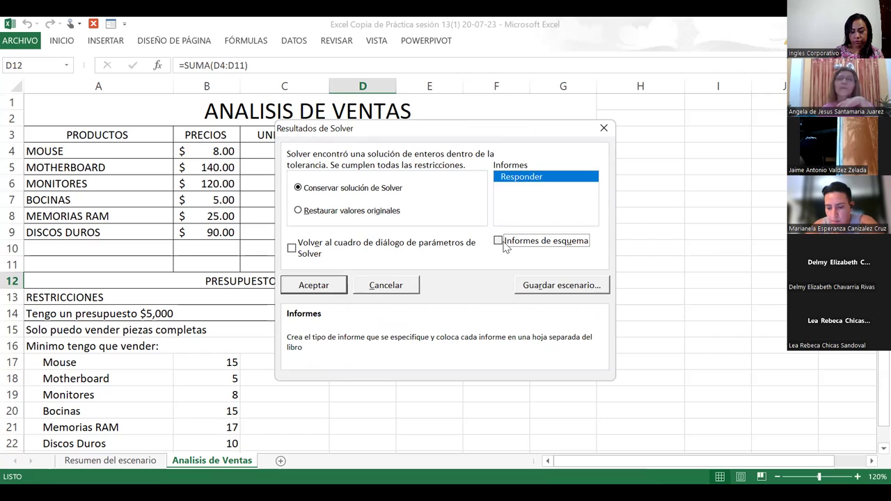
click(315, 286)
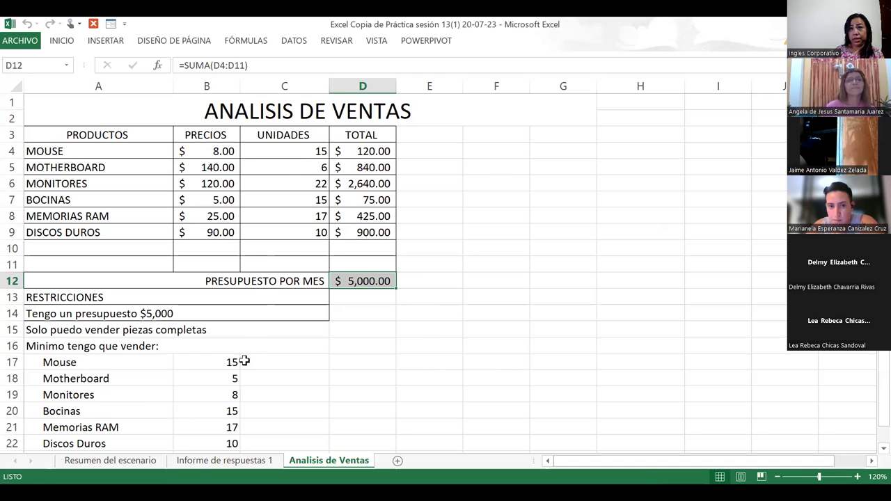
Step: Compare Mouse units in C4 with the 15 minimum in B17, then view Resumen del escenario
click(308, 150)
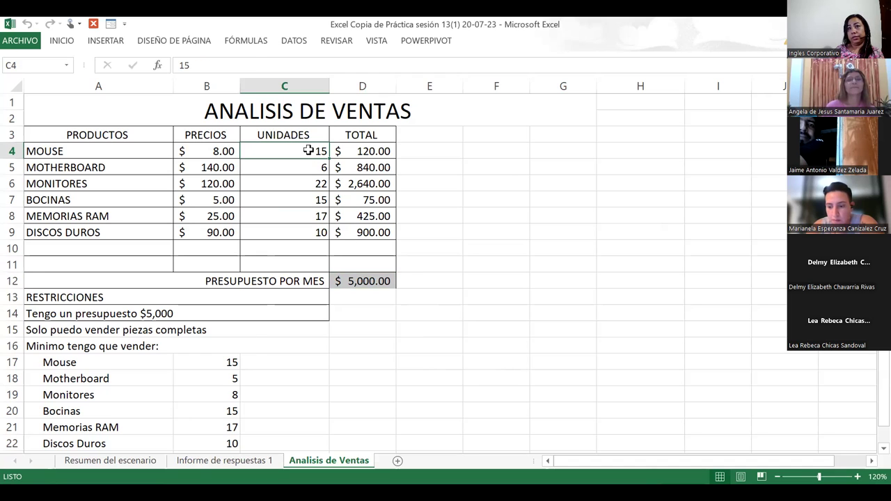
click(198, 361)
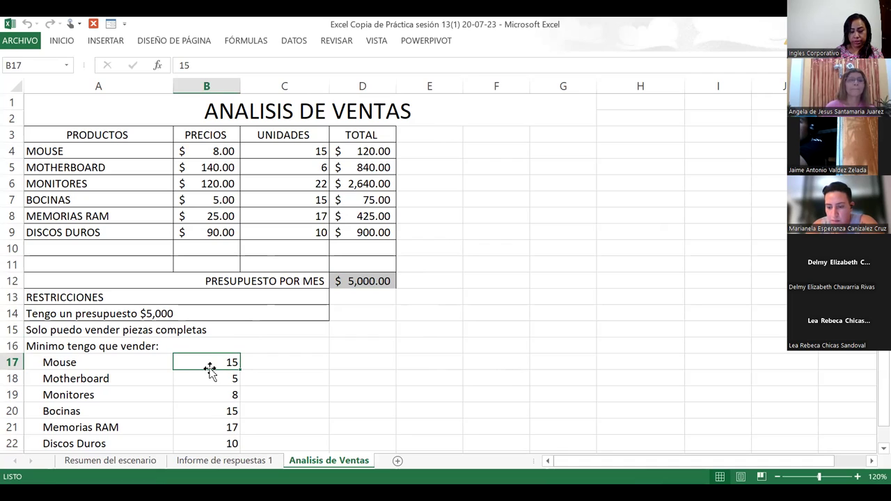
scroll(311, 417, down, 3)
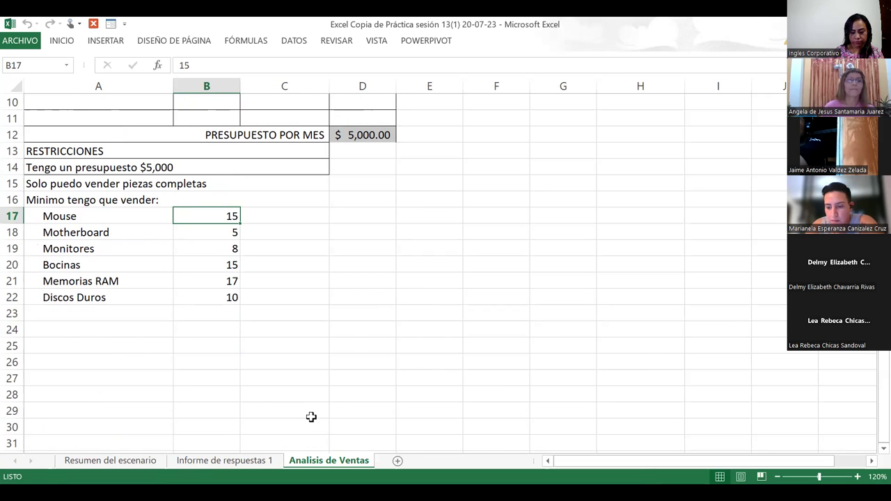
scroll(353, 345, up, 3)
scroll(353, 345, down, 2)
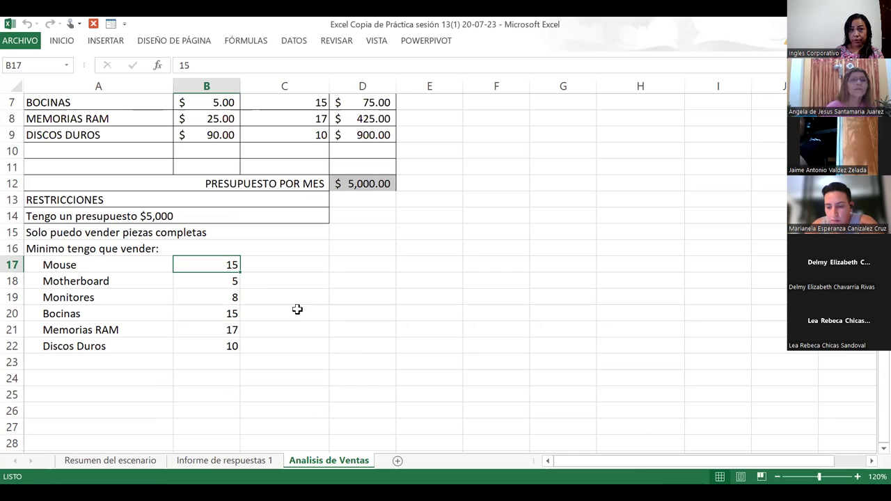
click(113, 464)
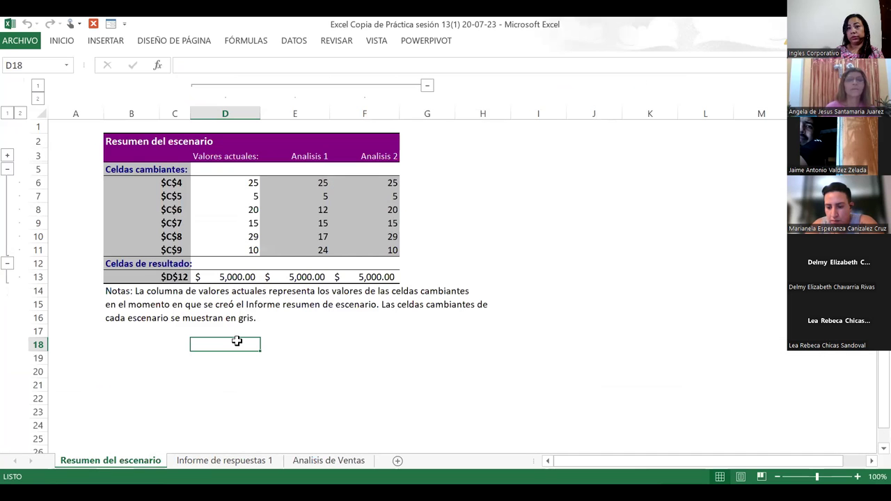
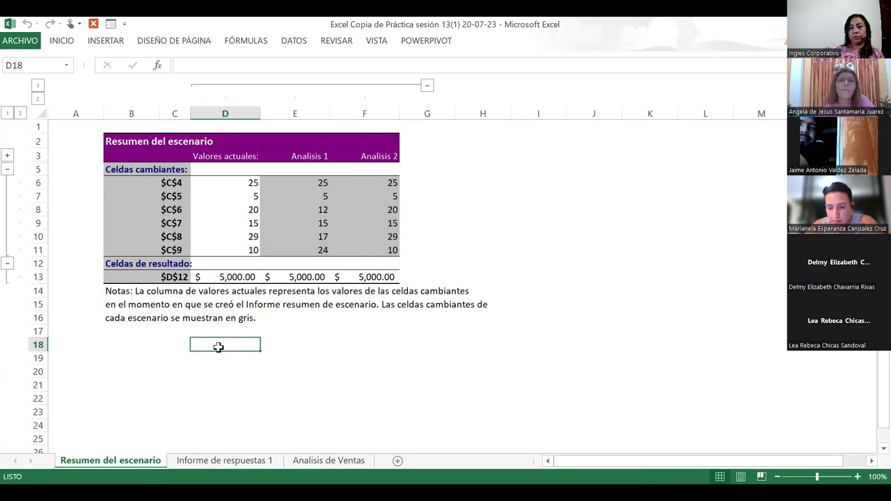
Step: Open the Informe de respuestas 1 answer report and scroll through its contents
click(248, 460)
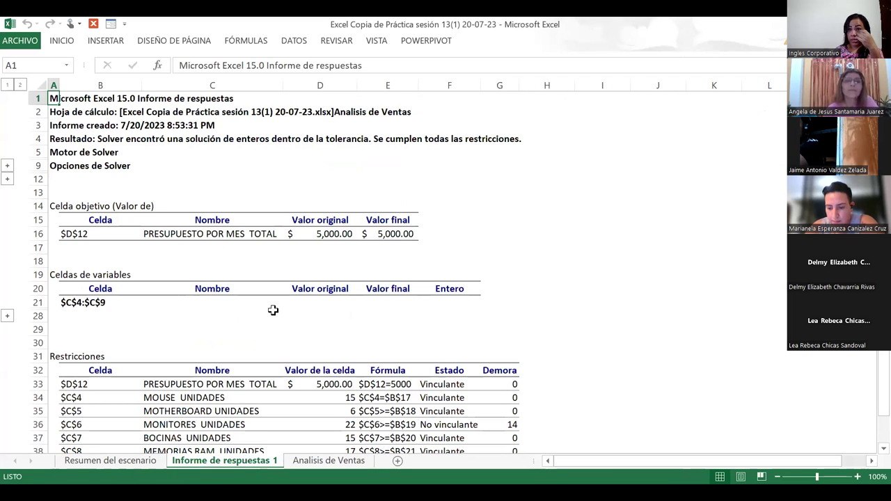
scroll(382, 331, down, 1)
scroll(382, 332, down, 1)
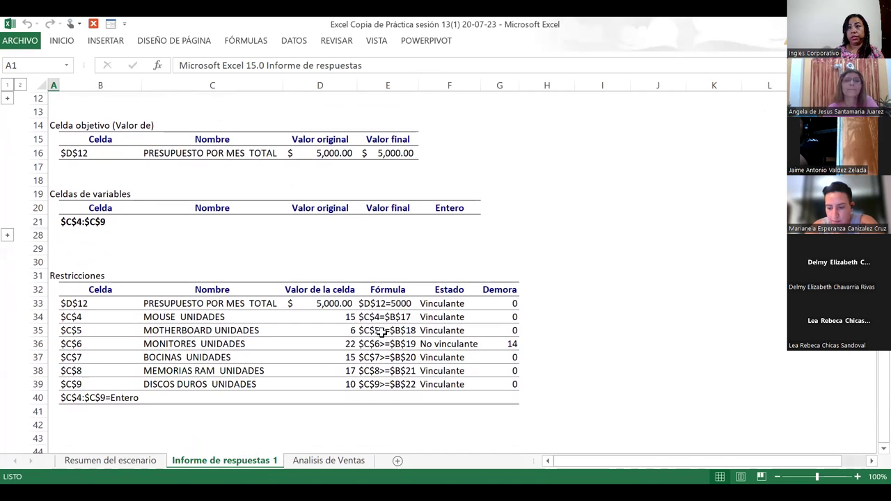
scroll(381, 331, up, 1)
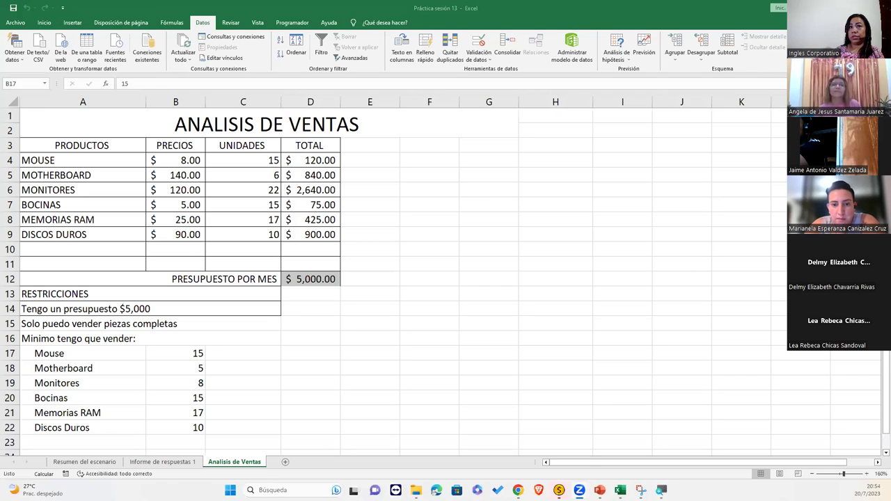
Step: Show Informe de respuestas 1, briefly expanding then collapsing the Motor and Opciones de Solver details
click(158, 462)
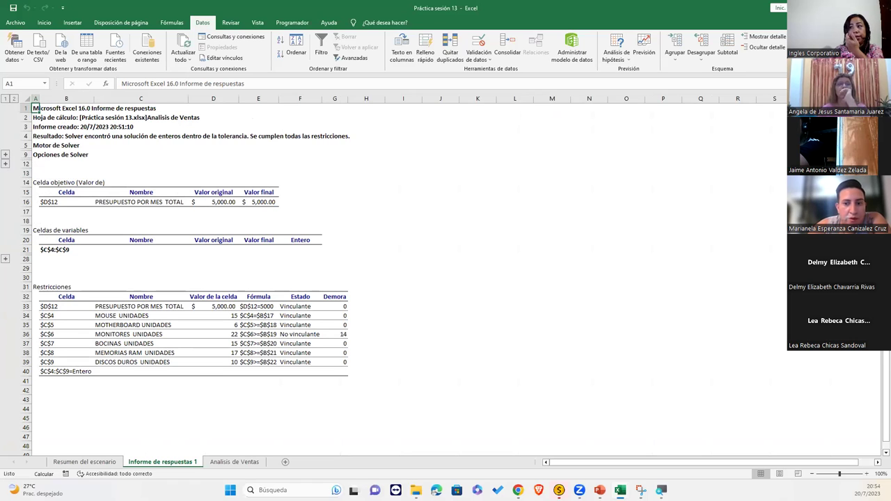
click(4, 154)
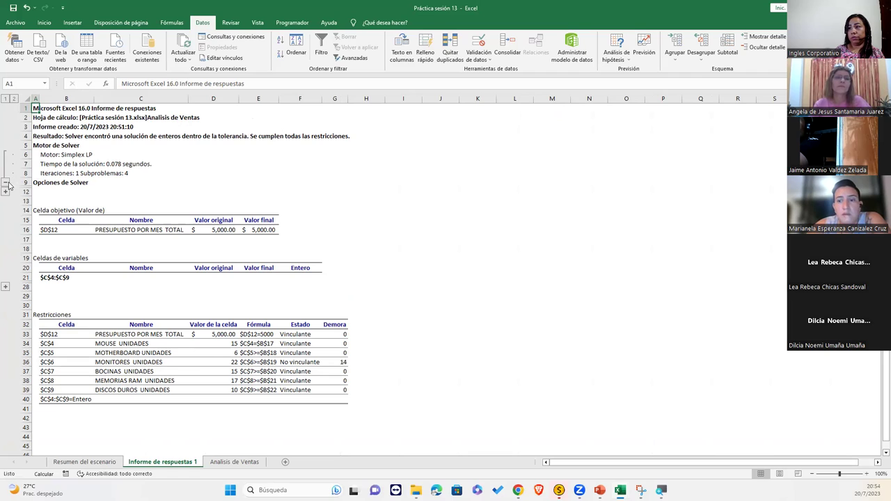
click(5, 191)
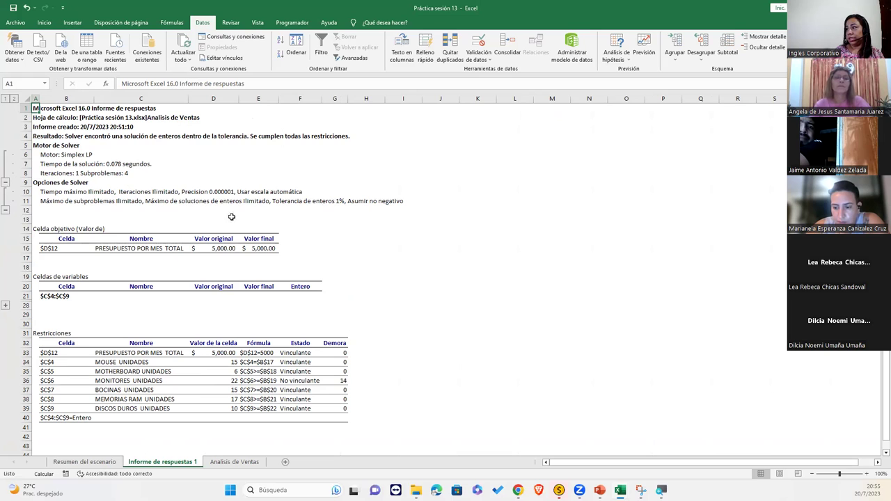
click(5, 210)
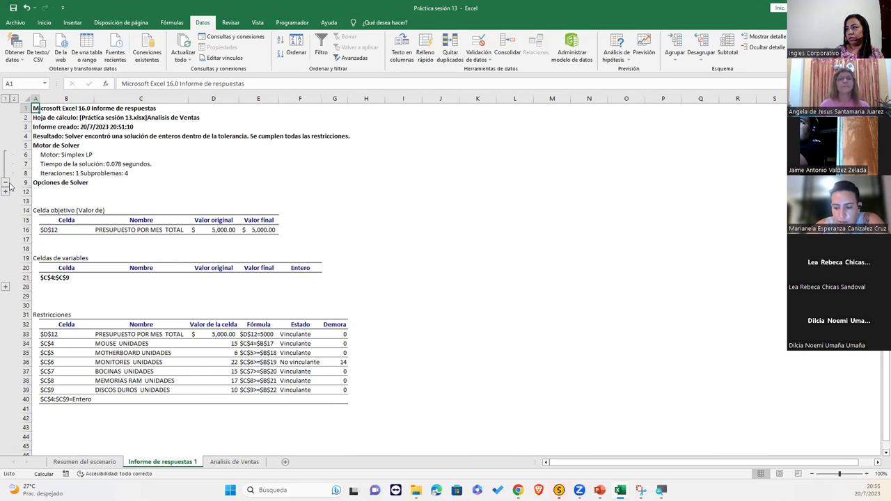
click(6, 183)
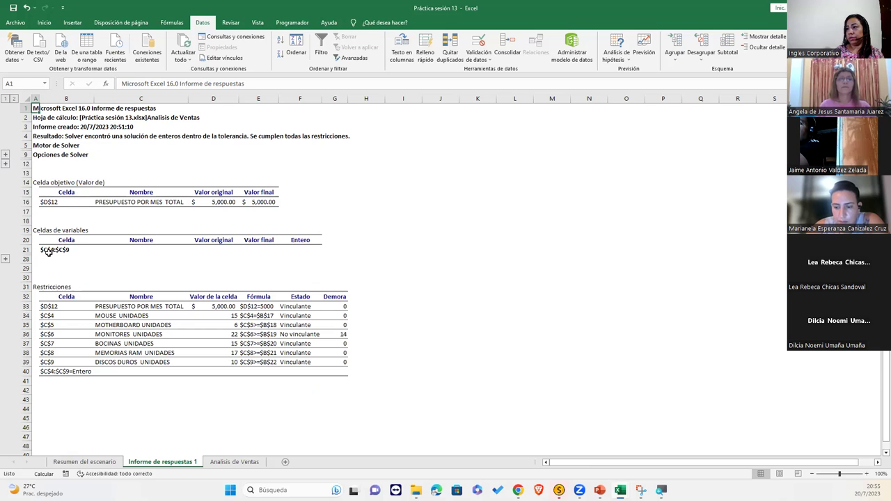
Step: Expand the Celdas de variables rows and select the $C$4:$C$9 cells, original and final values
click(6, 259)
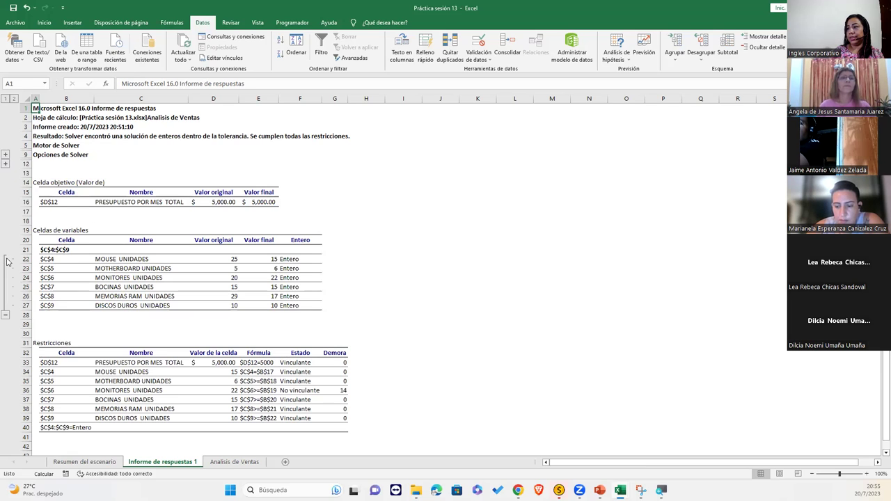
click(96, 256)
drag(52, 258, 56, 303)
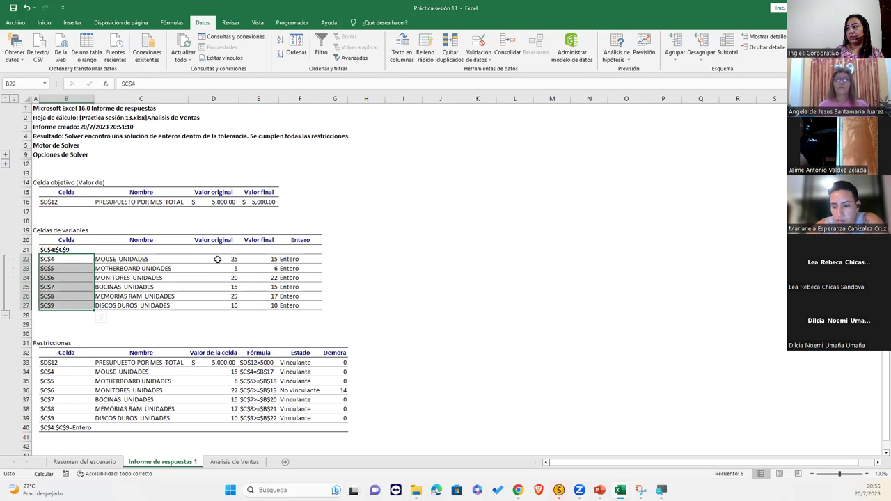
drag(218, 258, 221, 306)
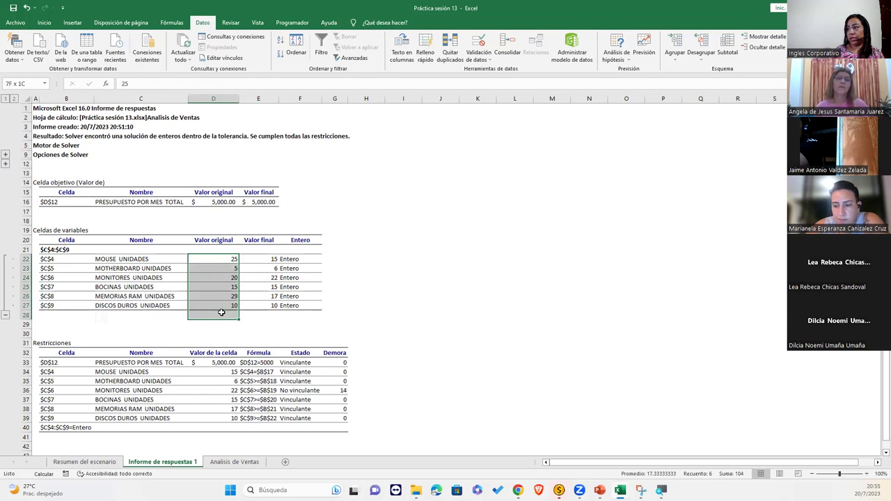
drag(264, 259, 263, 304)
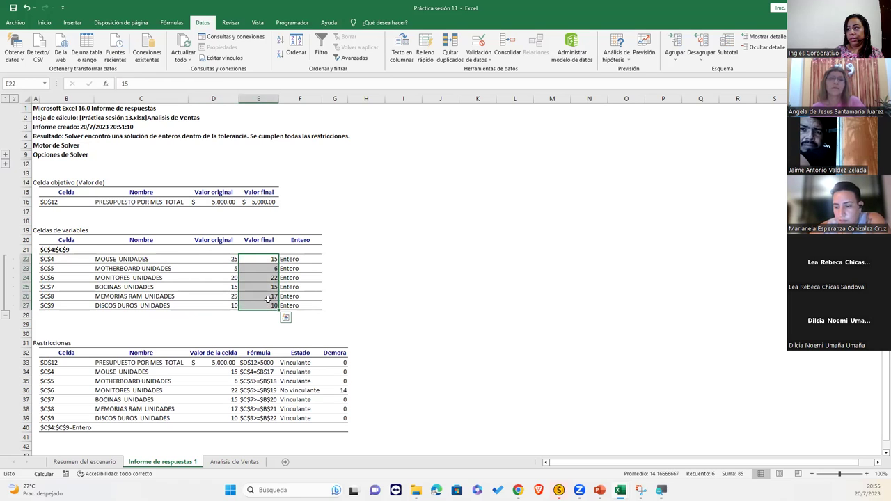
drag(213, 259, 214, 304)
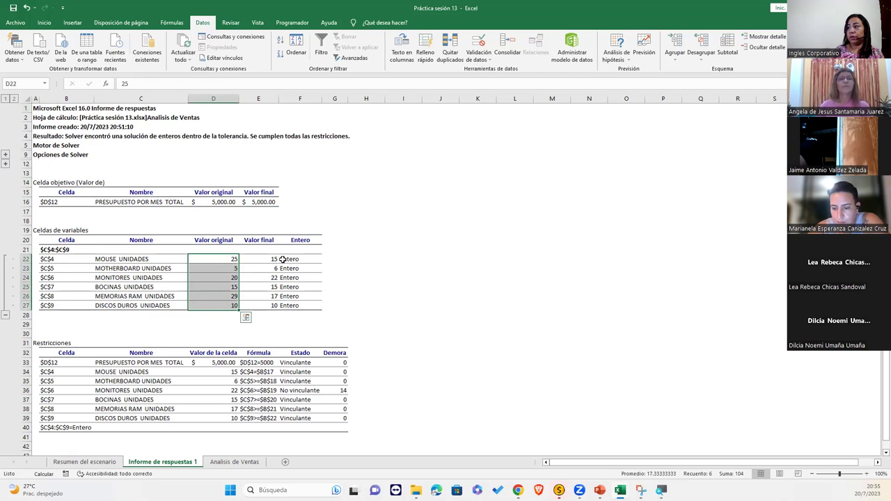
drag(273, 259, 268, 296)
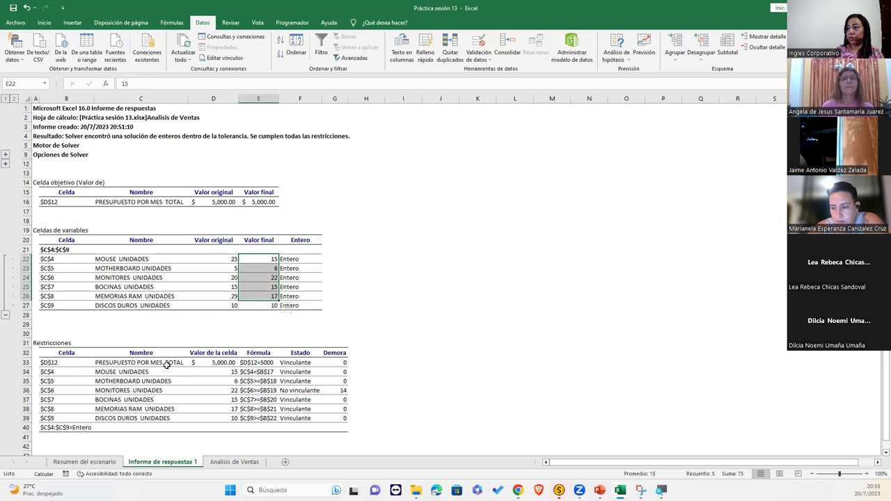
Step: Compare individual values, such as Motherboard 5 to 6, Memorias RAM 17 and Discos Duros 10
click(249, 372)
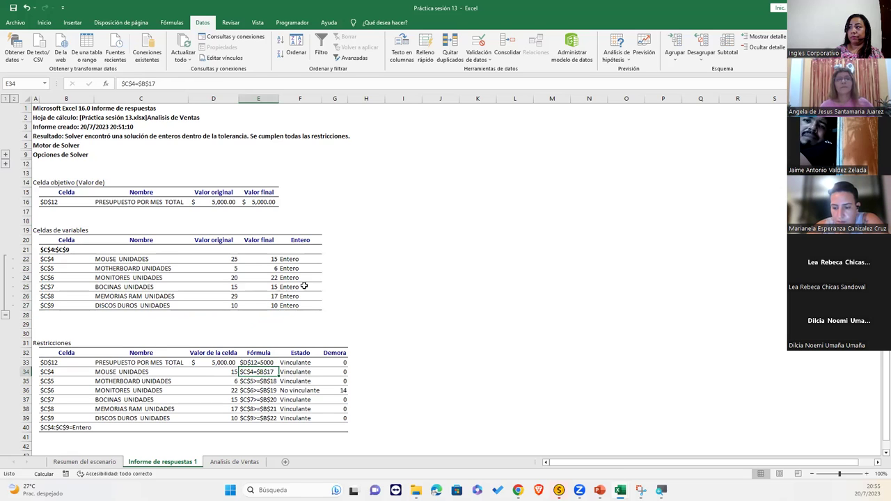
click(266, 295)
click(222, 267)
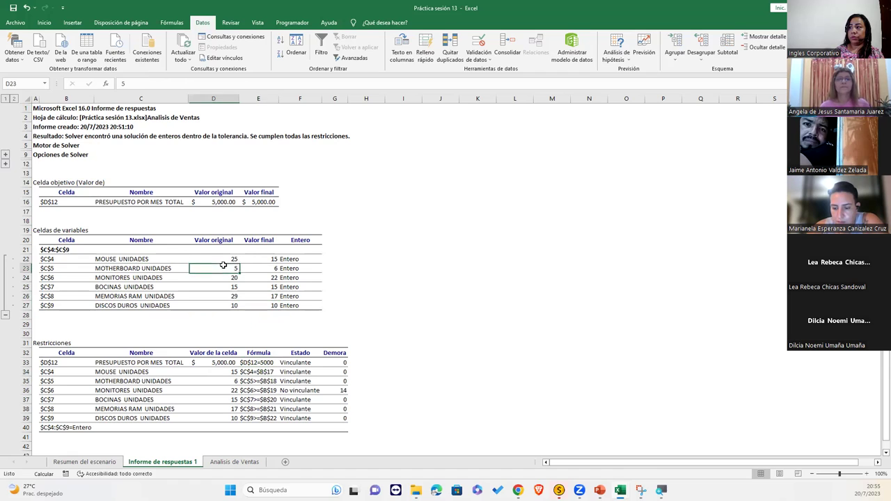
click(256, 269)
click(261, 295)
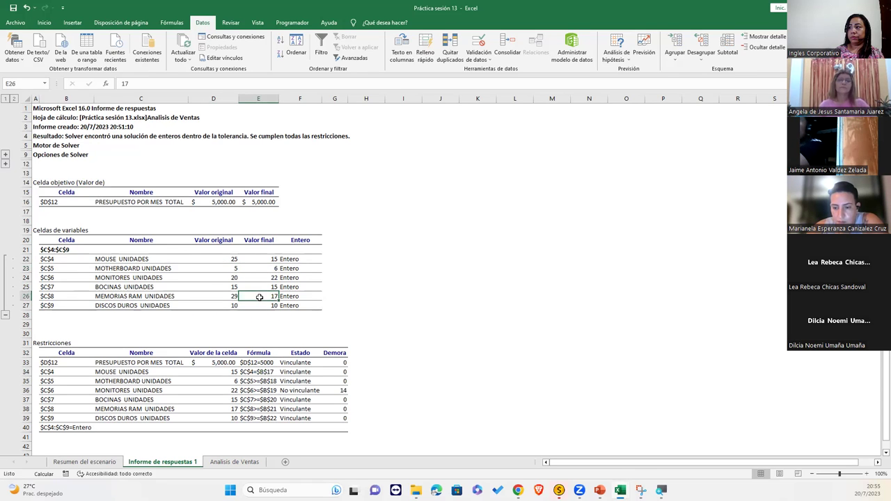
click(216, 305)
click(262, 289)
click(213, 269)
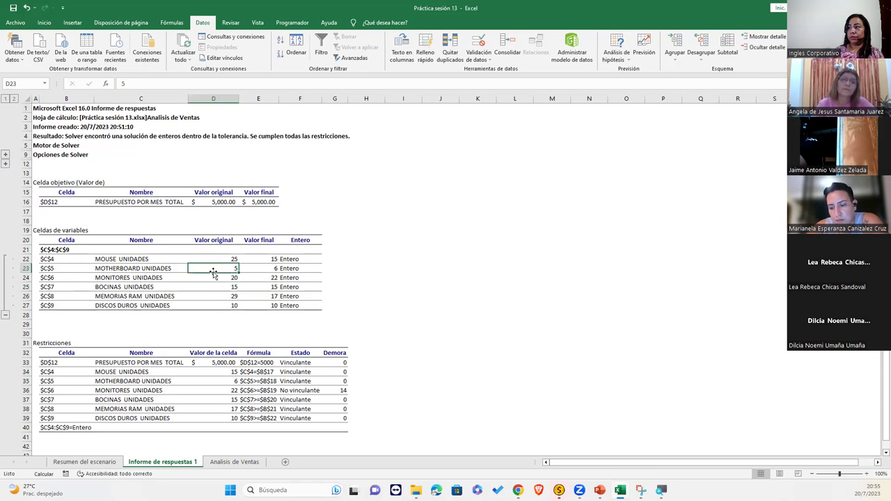
click(376, 322)
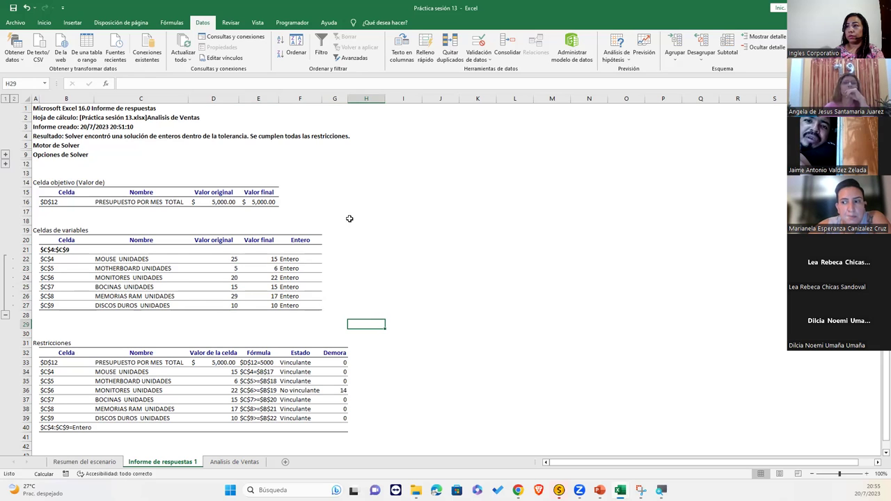
Step: Highlight the Motherboard and non-binding Monitores constraint rows, then return to Analisis de Ventas
click(284, 393)
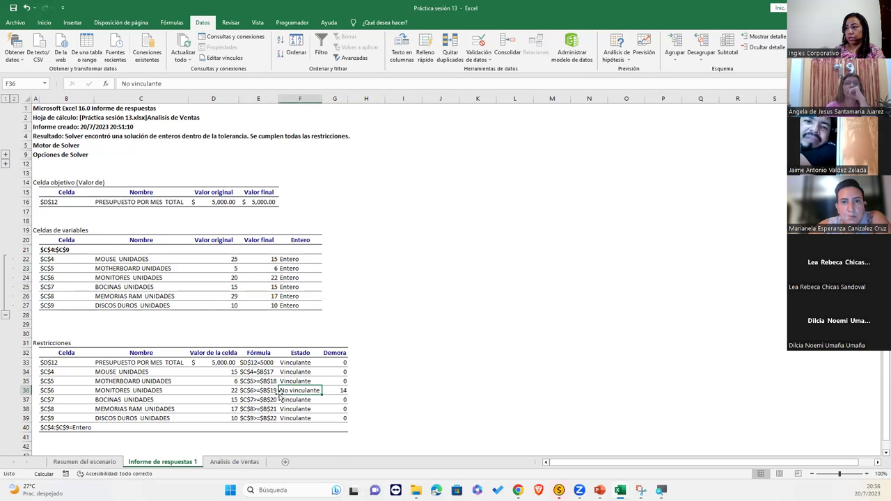
drag(129, 383, 324, 380)
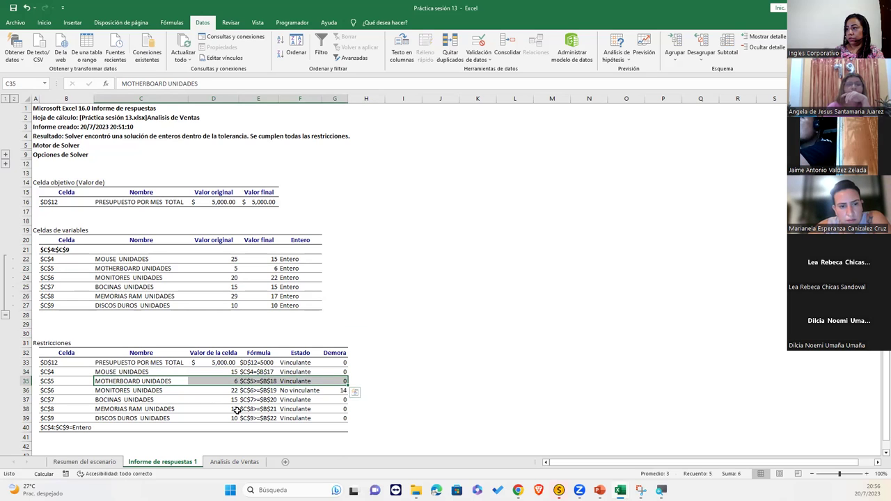
drag(157, 391, 344, 391)
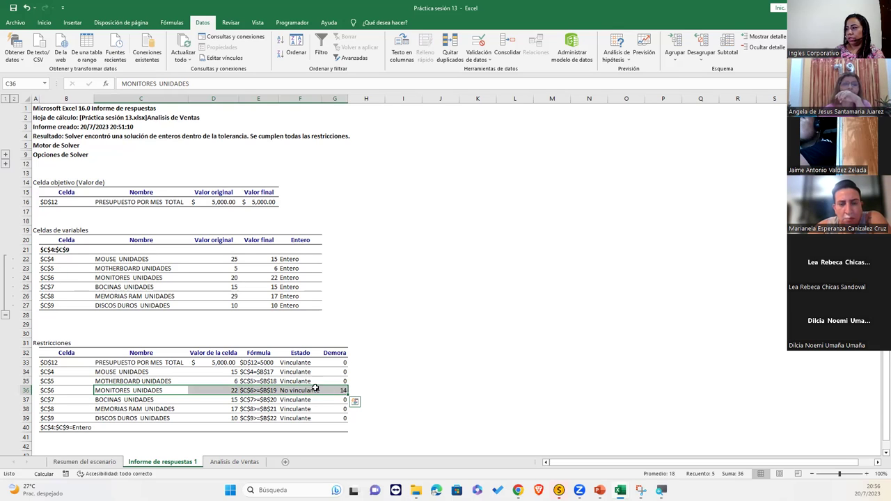
click(232, 462)
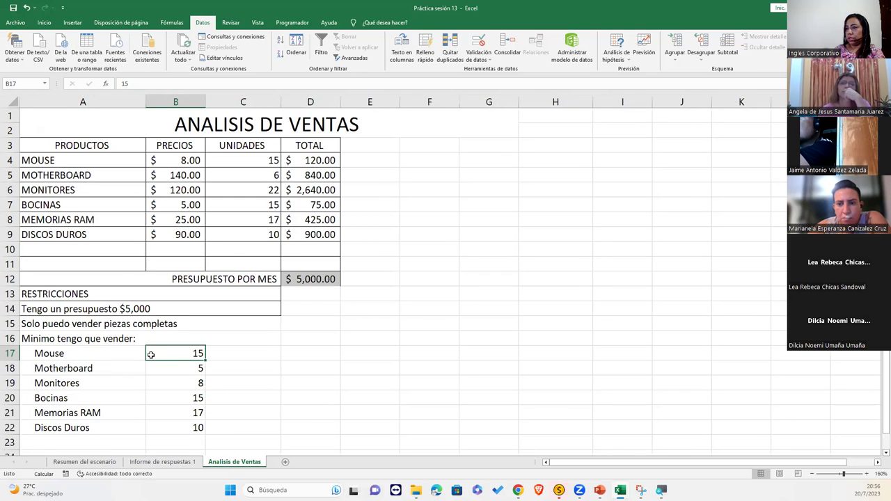
click(185, 464)
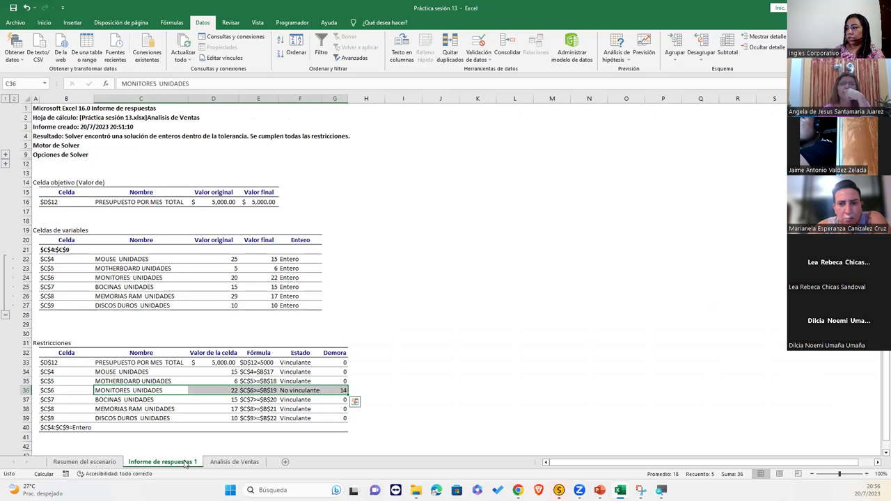
click(232, 462)
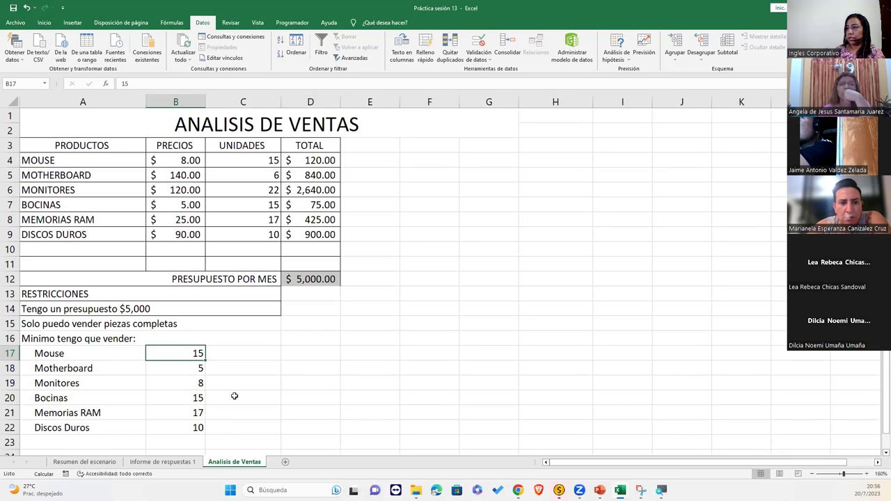
click(222, 187)
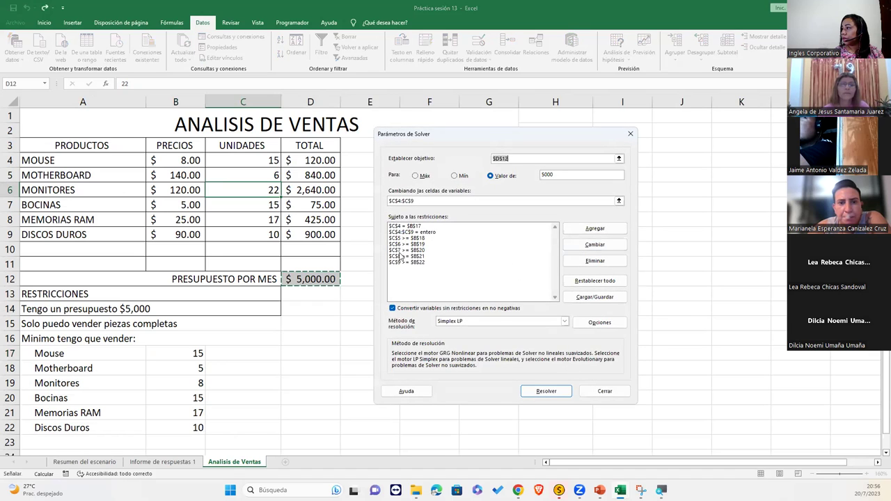
click(401, 238)
click(405, 244)
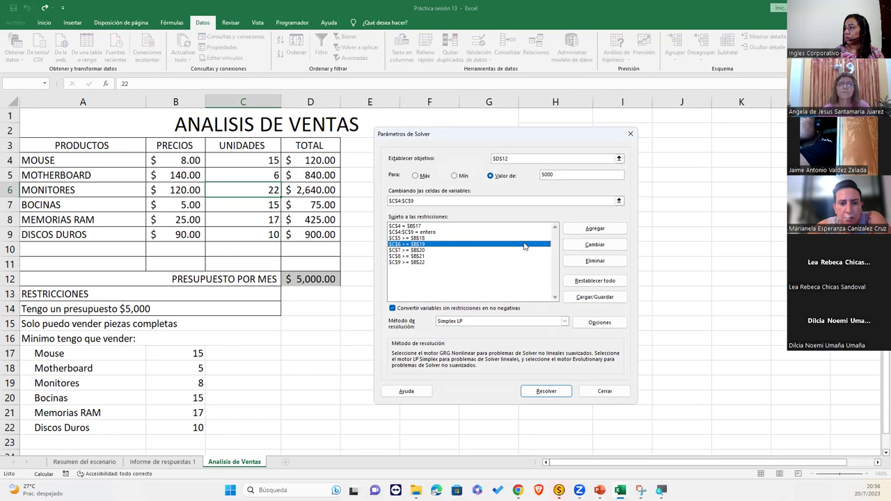
click(633, 137)
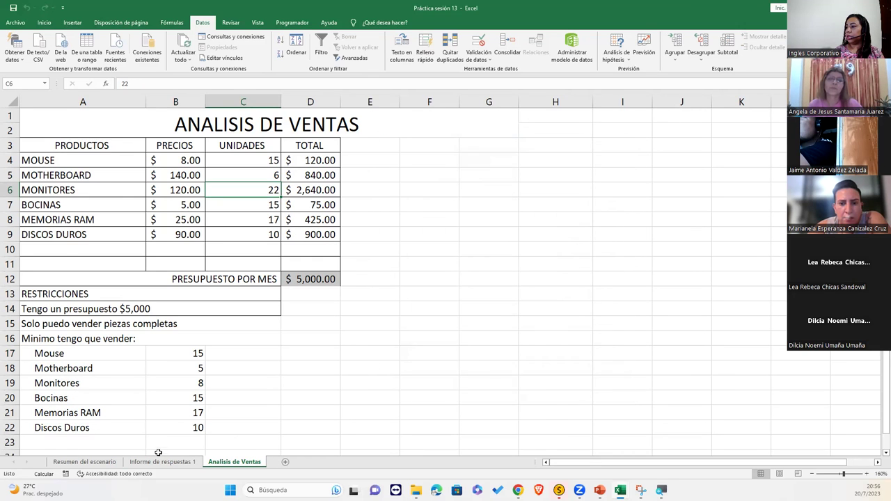
click(161, 461)
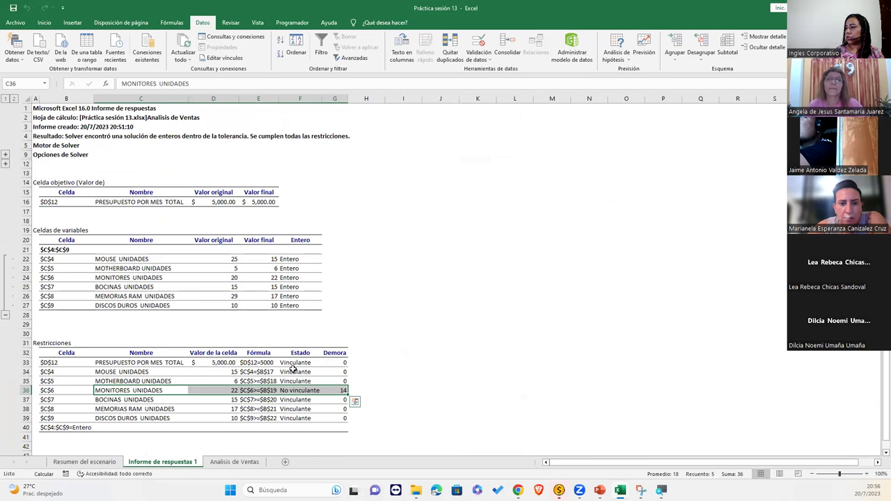
click(234, 462)
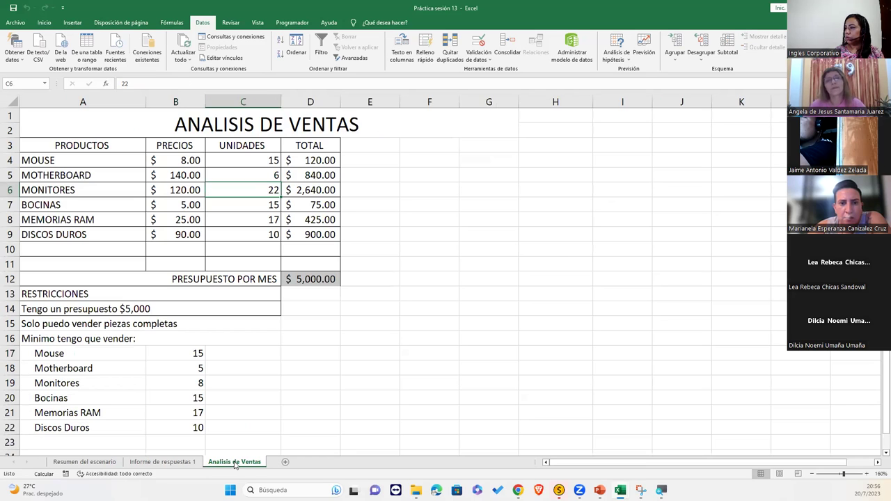
click(186, 384)
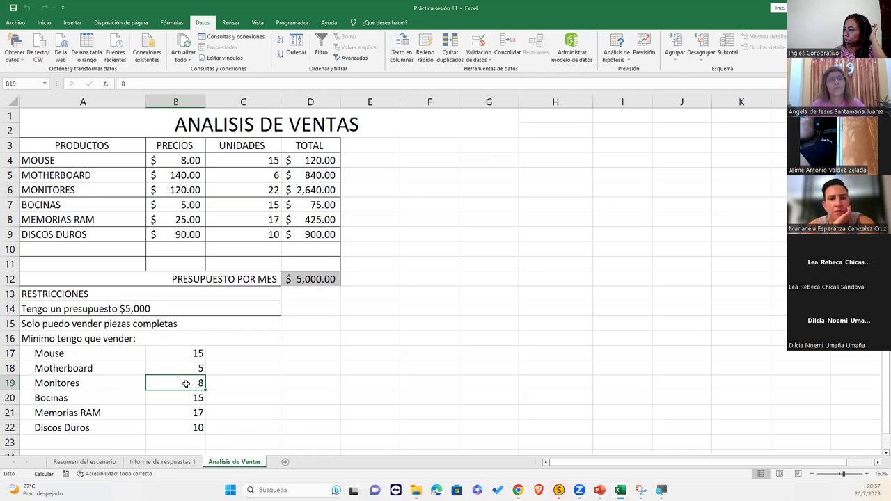
drag(241, 187, 244, 179)
click(241, 187)
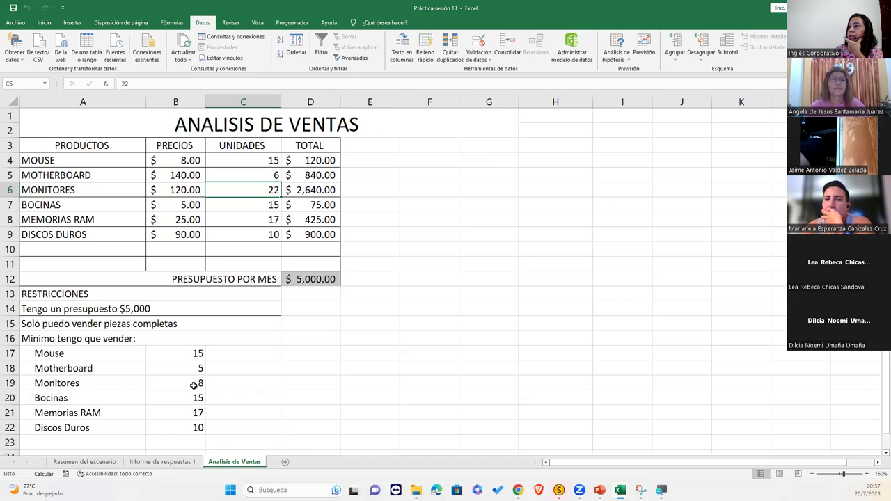
click(193, 385)
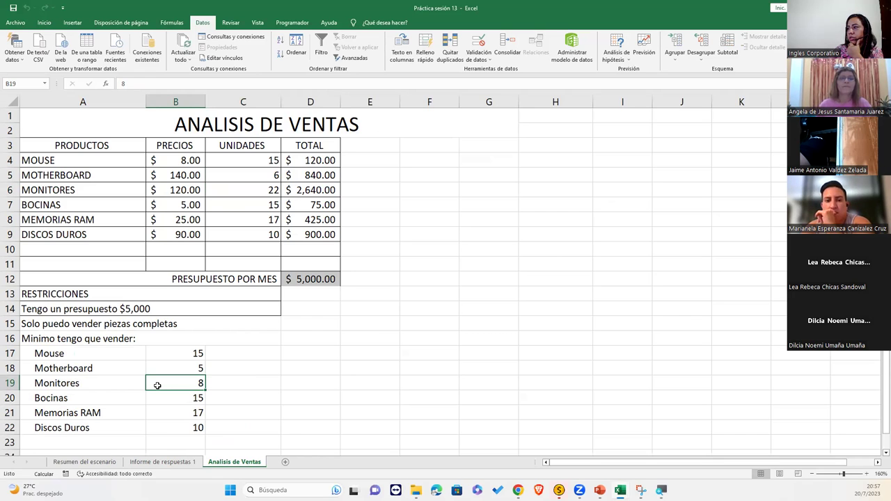
click(167, 462)
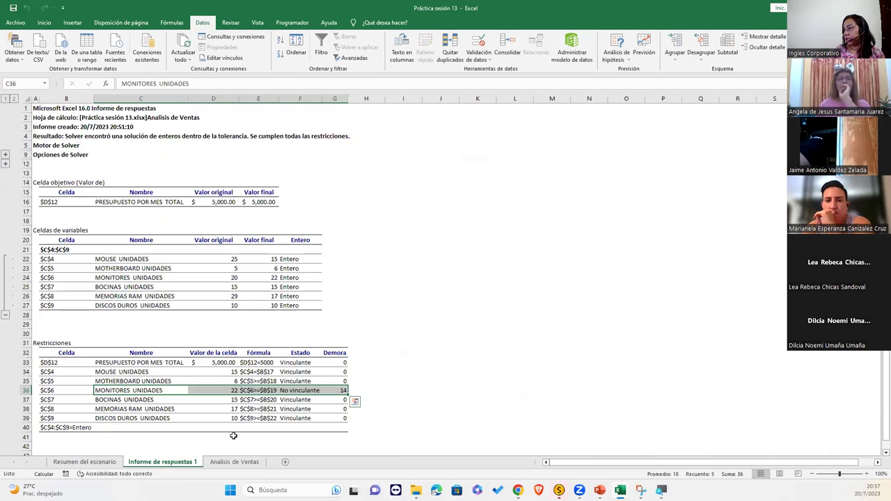
click(301, 391)
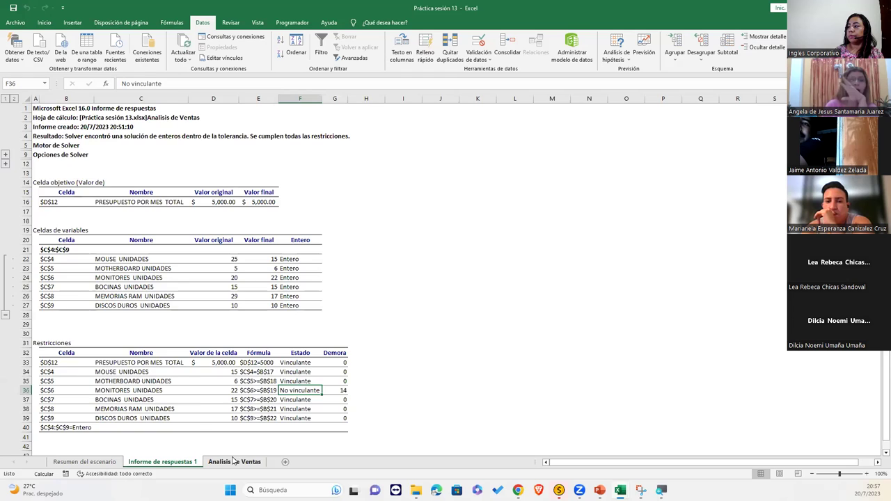
click(234, 461)
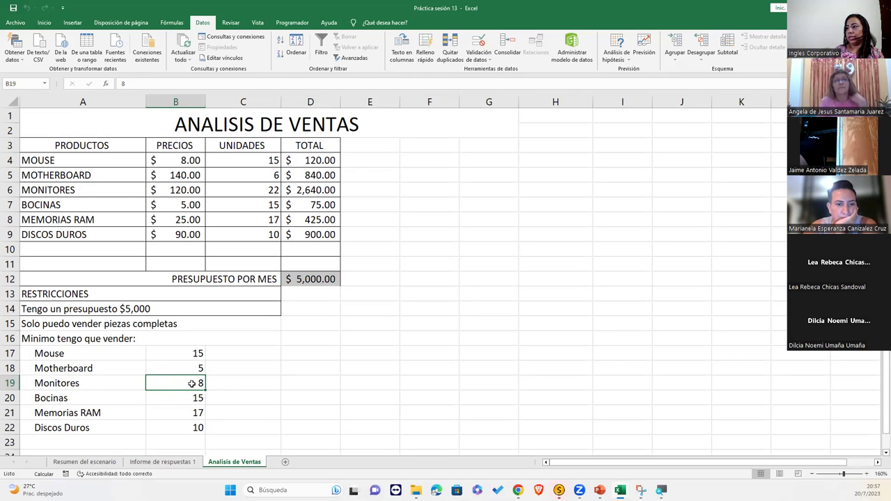
Step: Enter 10 as the Monitores minimum in cell B19
text(10)
key(Return)
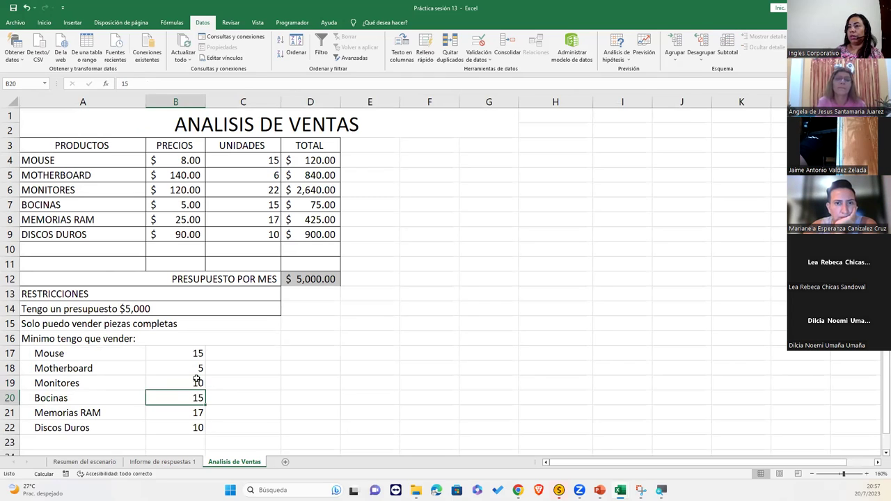
click(198, 378)
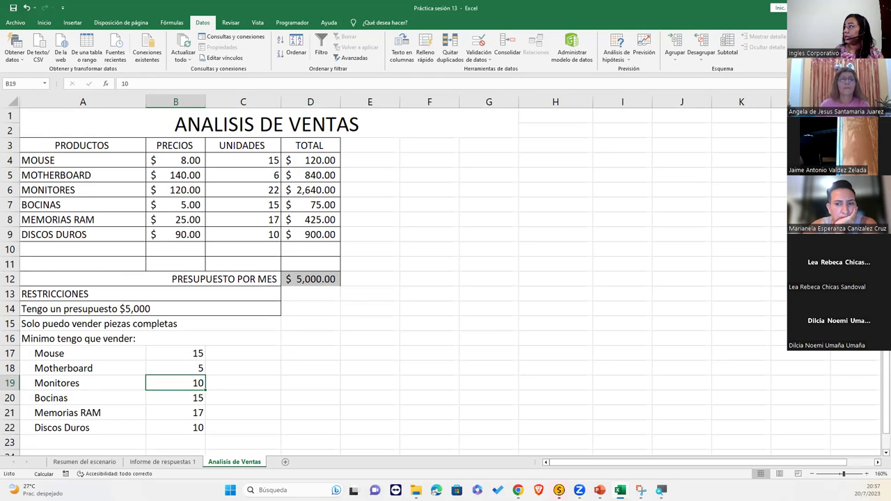
Step: Change the Monitores Solver constraint from $C$6>=$B$19 to $C$6=$B$19
click(807, 52)
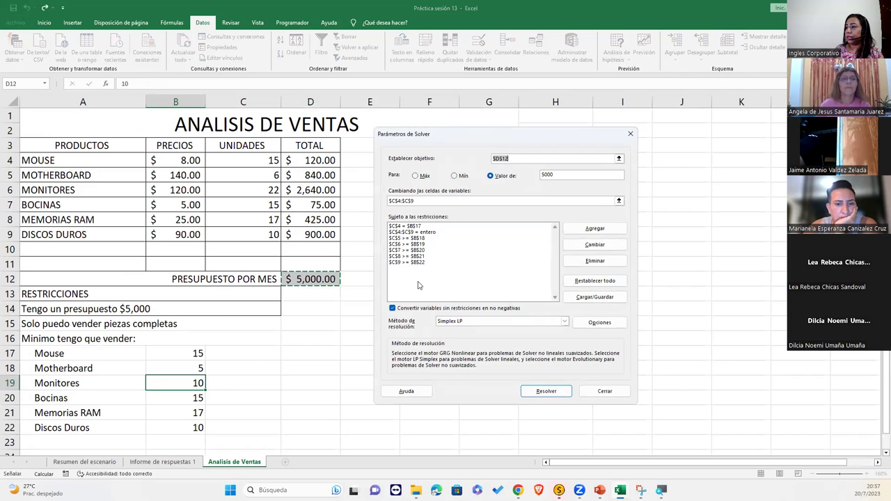
click(420, 244)
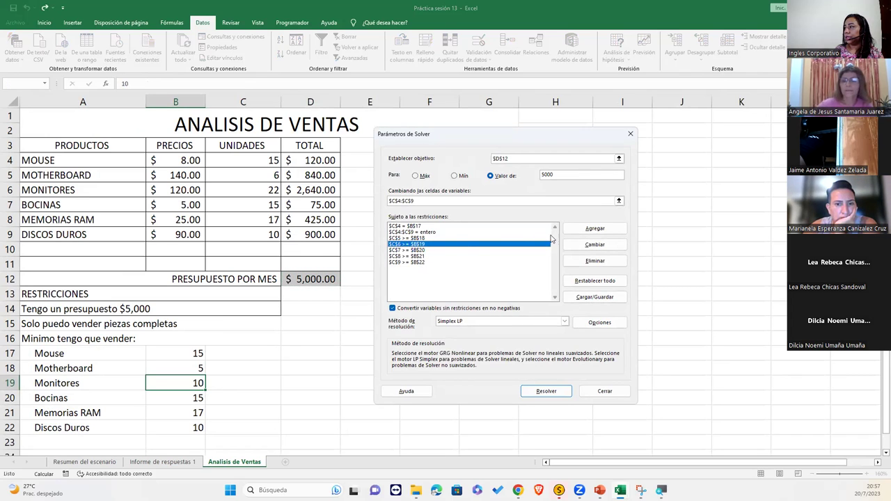
click(592, 246)
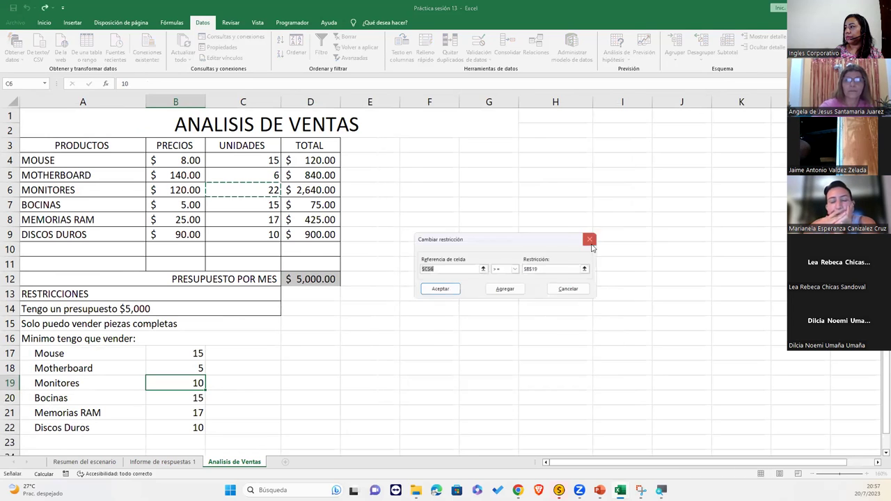
click(514, 268)
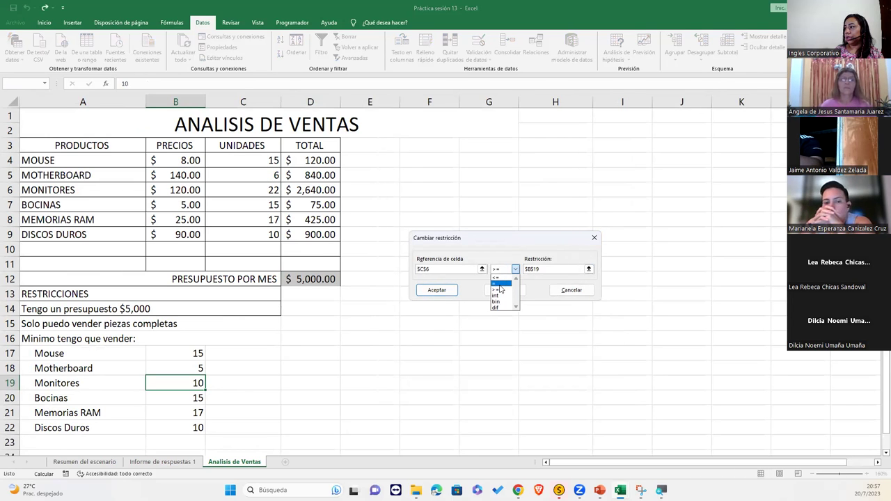
click(498, 281)
click(449, 292)
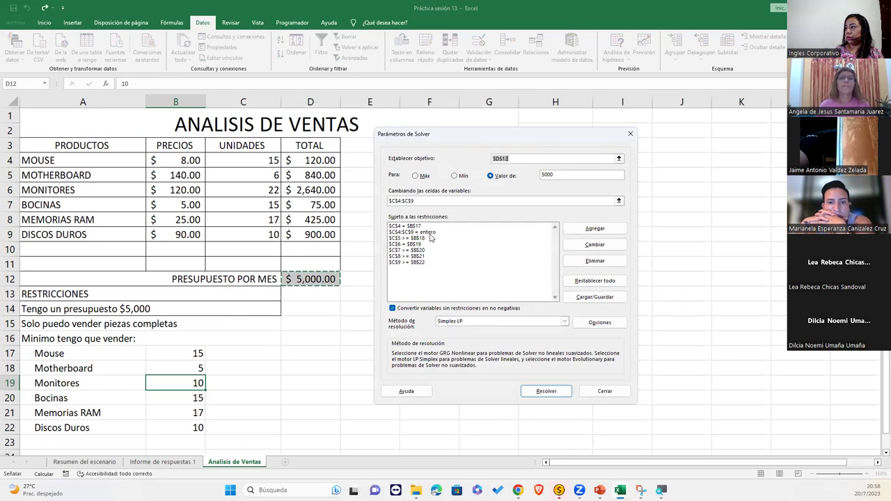
click(401, 245)
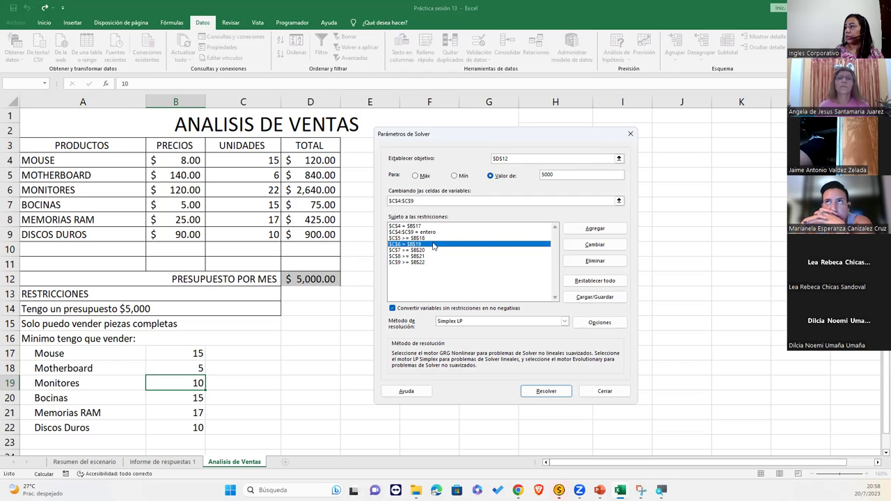
Step: Run Solver, keep the solution and generate the Responder answer report
click(527, 389)
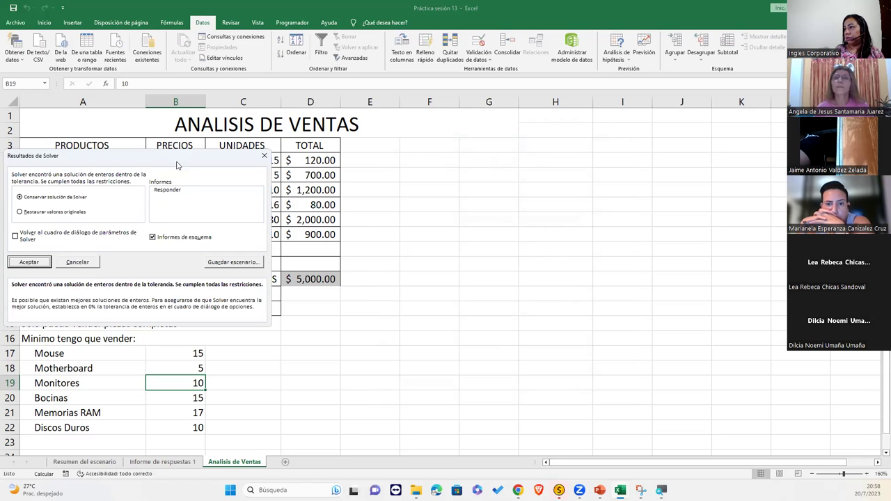
drag(175, 158, 422, 162)
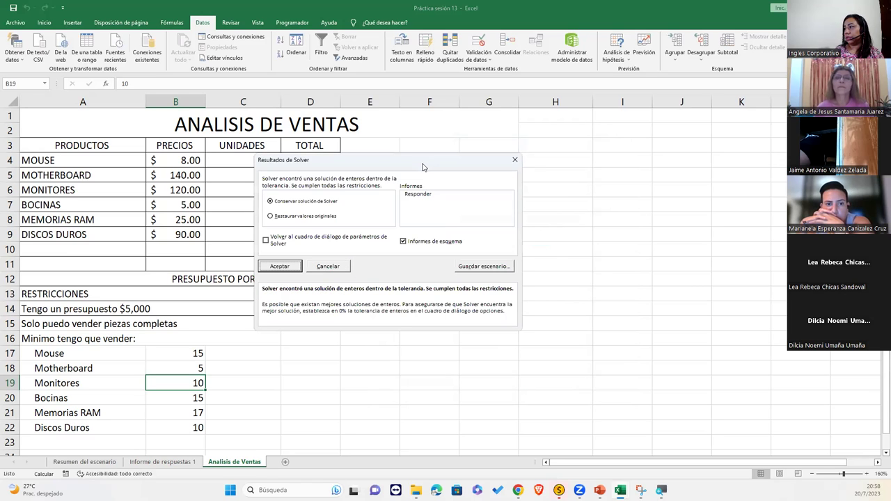
click(418, 194)
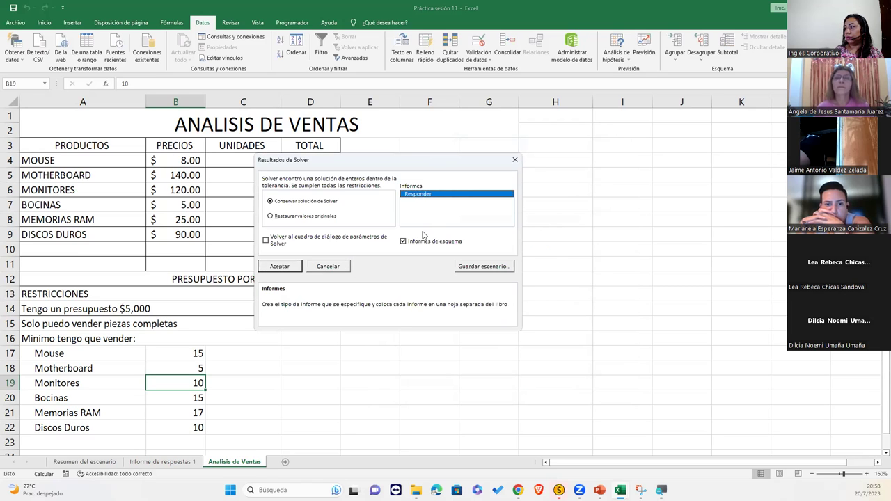
click(280, 263)
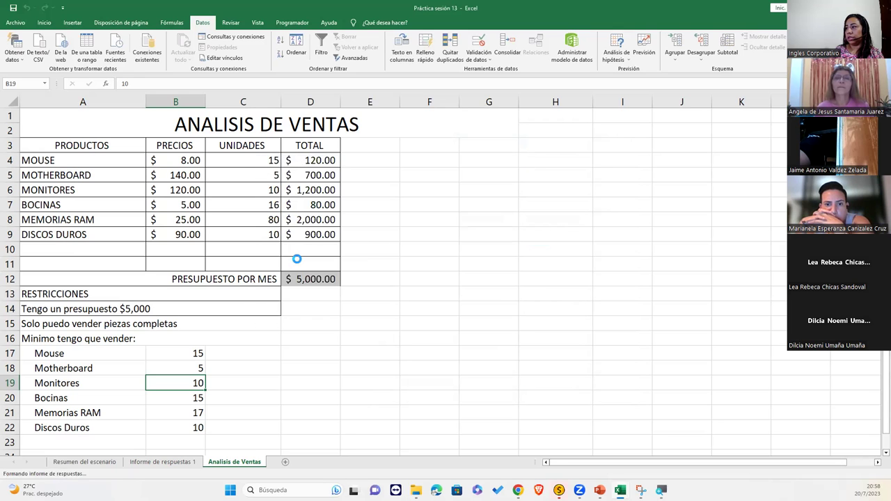
click(242, 461)
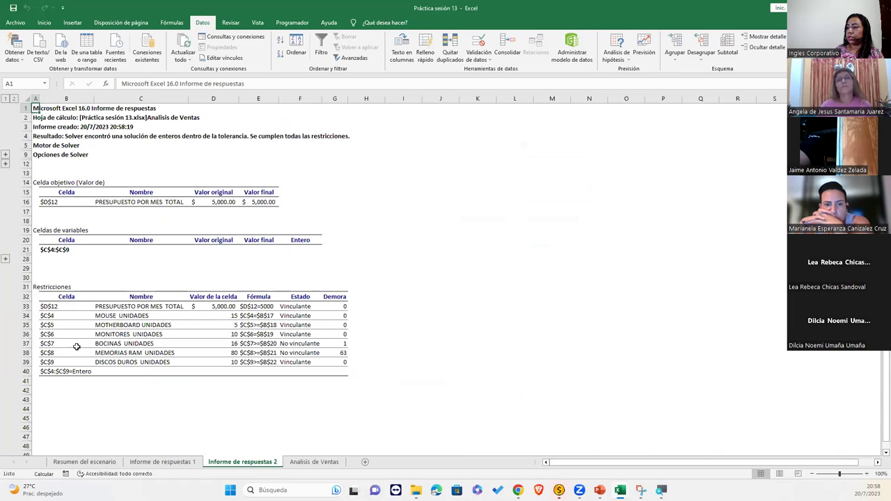
click(75, 351)
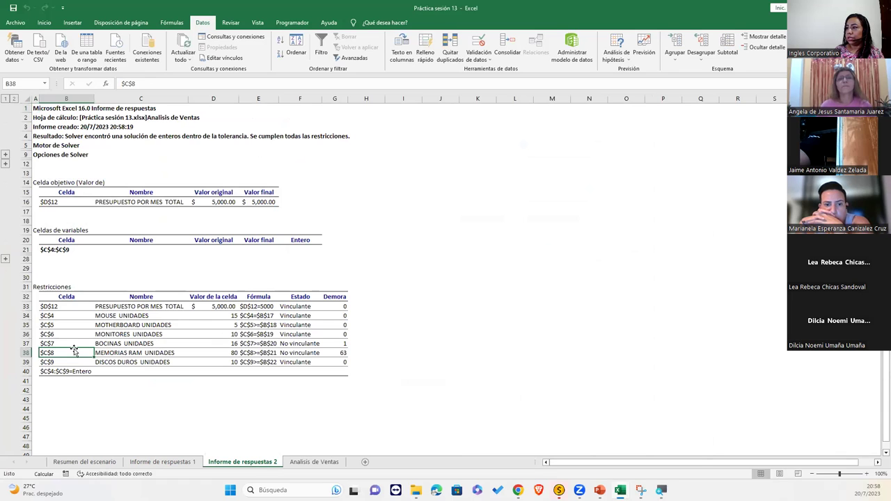
click(293, 344)
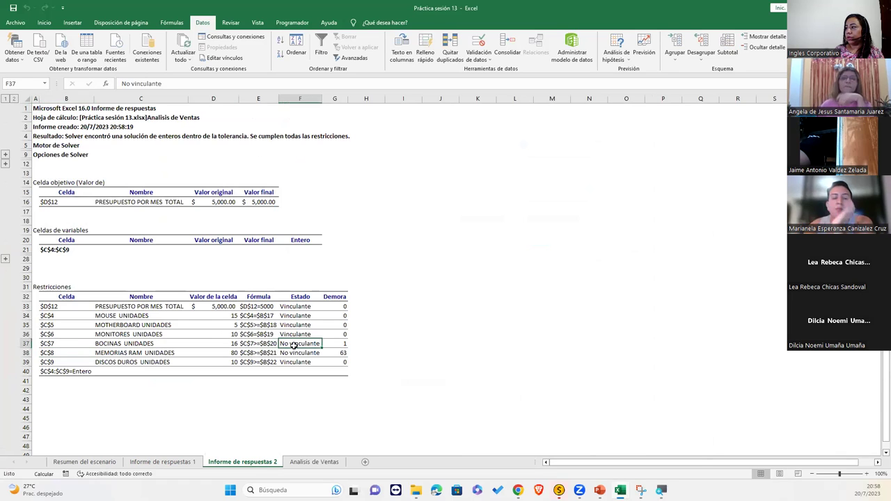
click(239, 353)
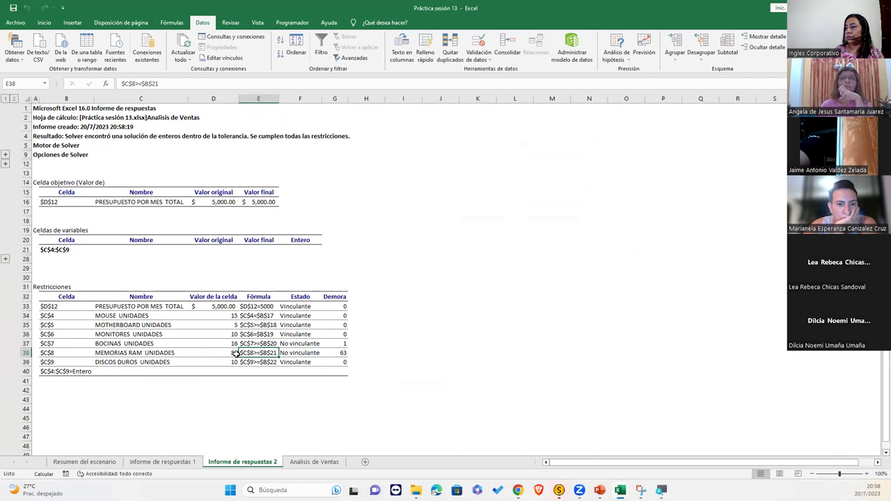
click(232, 353)
click(222, 343)
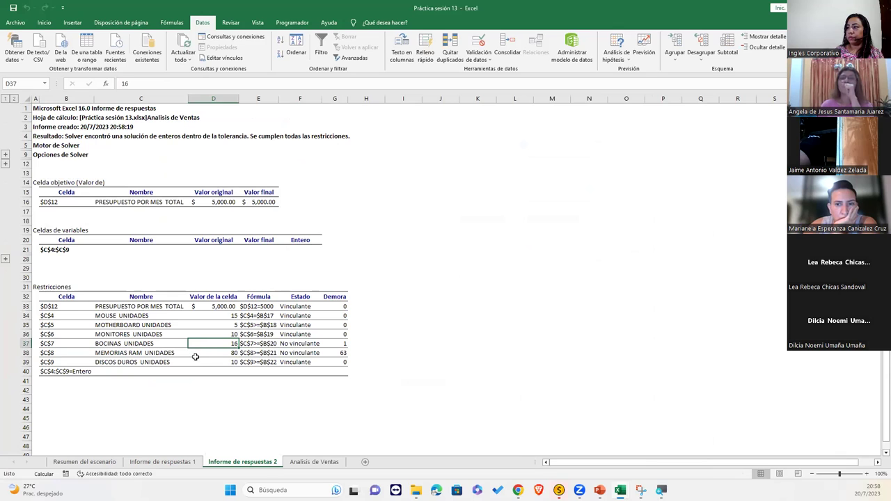
click(196, 355)
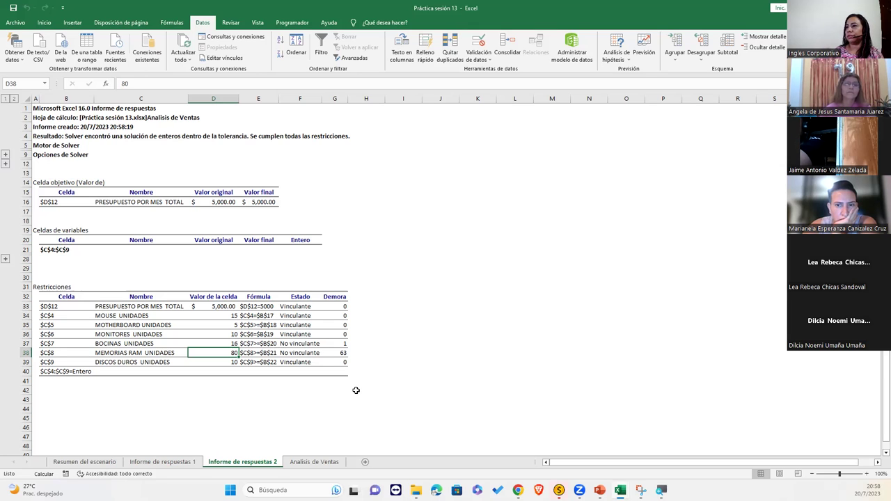
click(326, 463)
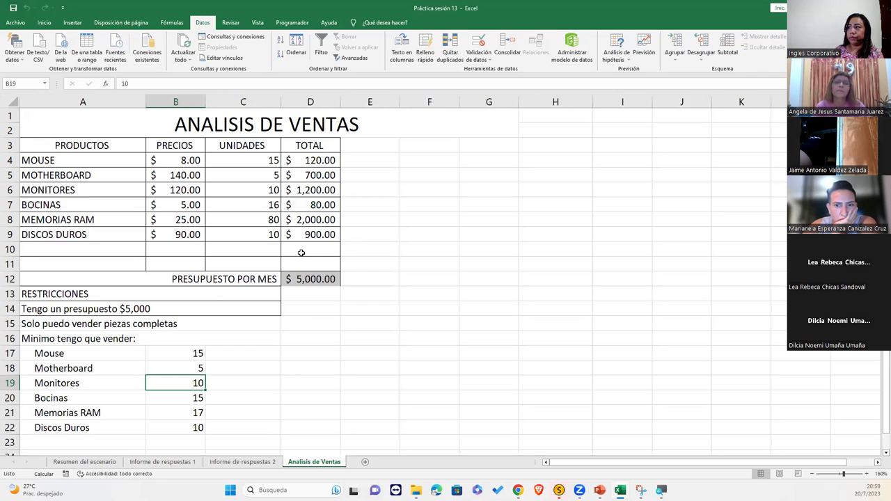
Step: Compare the solved units (80 Memorias RAM, 15 Mouse, 16 Bocinas) against Informe de respuestas 2
click(246, 220)
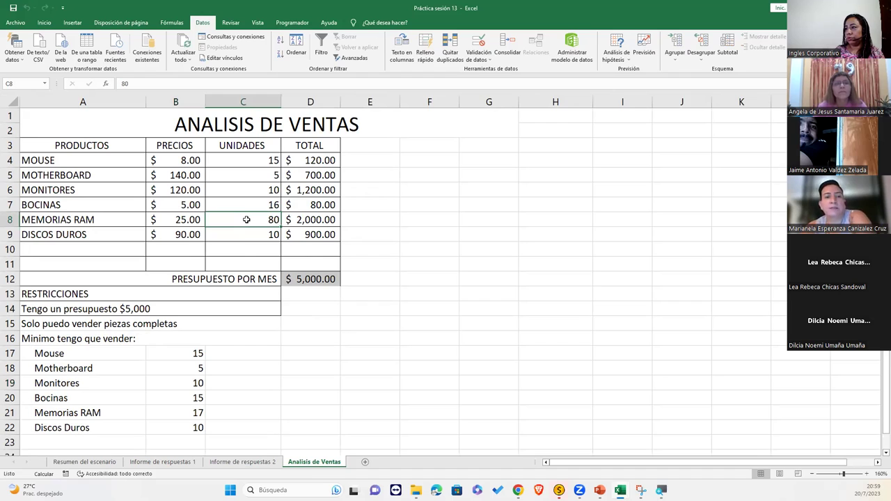
click(217, 158)
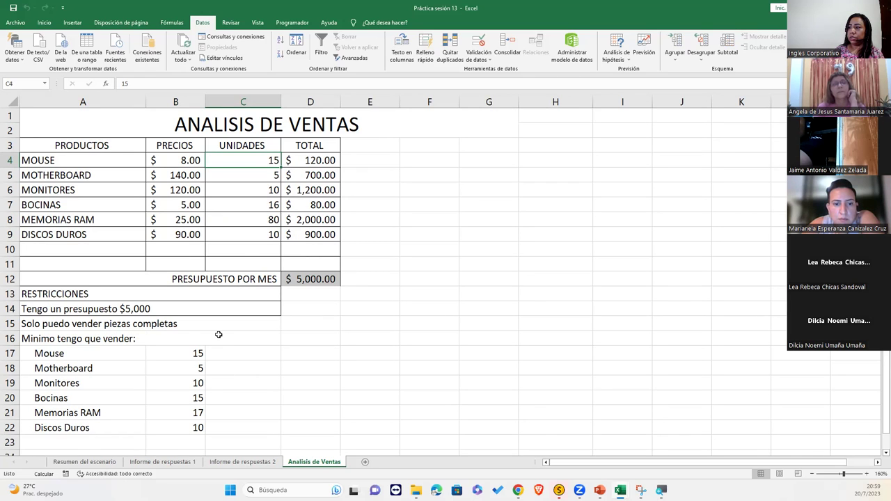
click(259, 232)
click(259, 216)
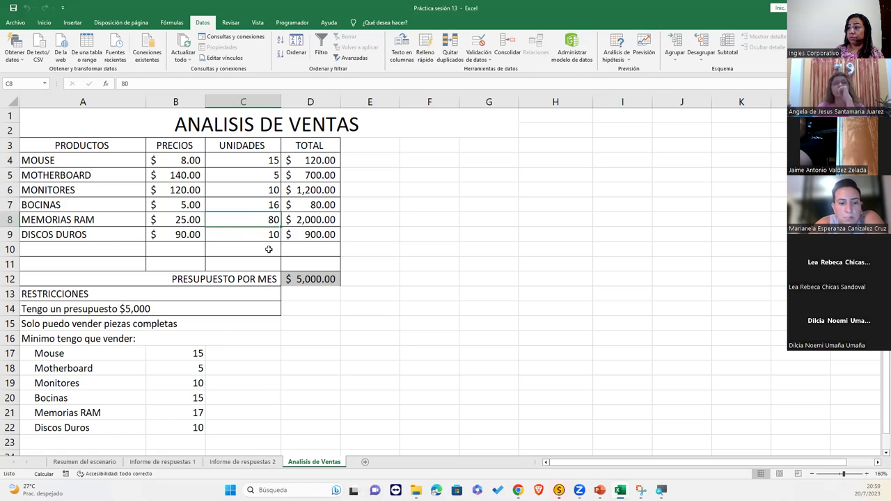
click(266, 462)
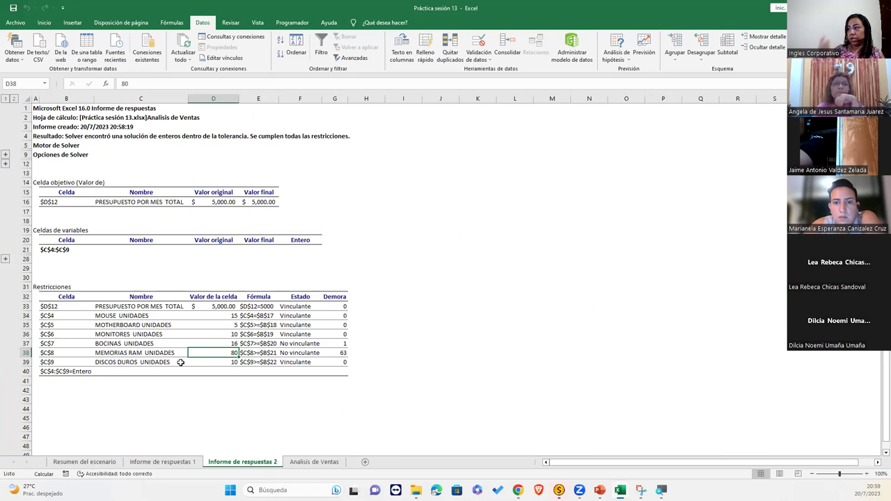
click(314, 462)
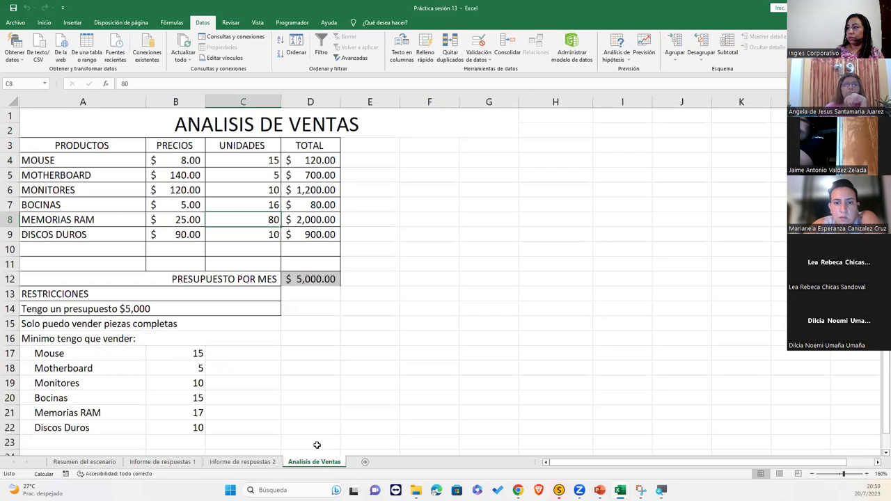
click(237, 207)
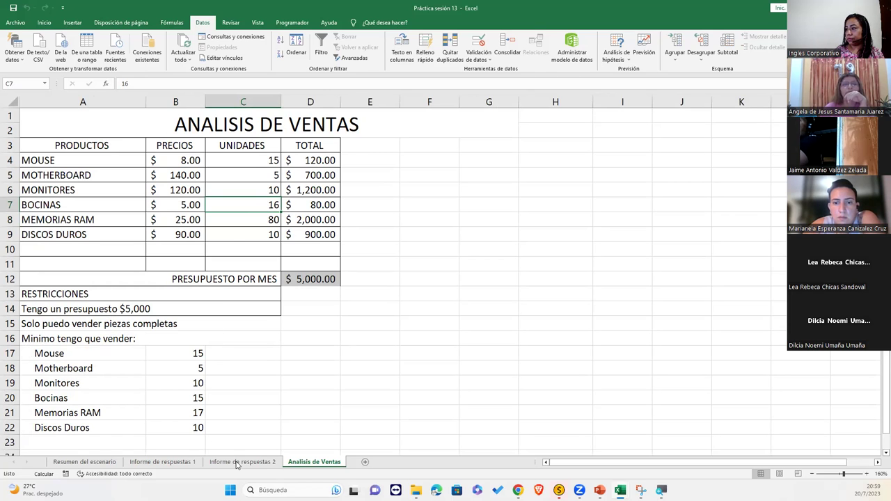
click(238, 464)
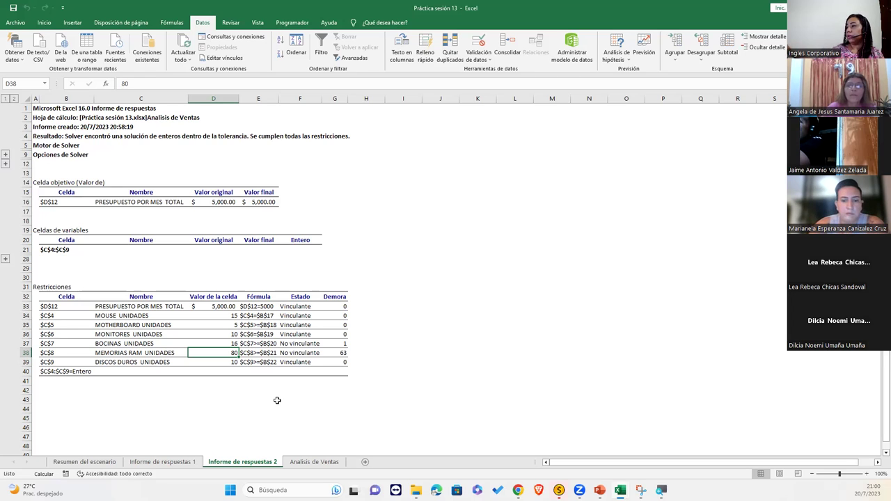
Step: Point out the Bocinas final value of 16, then return to Analisis de Ventas
click(210, 343)
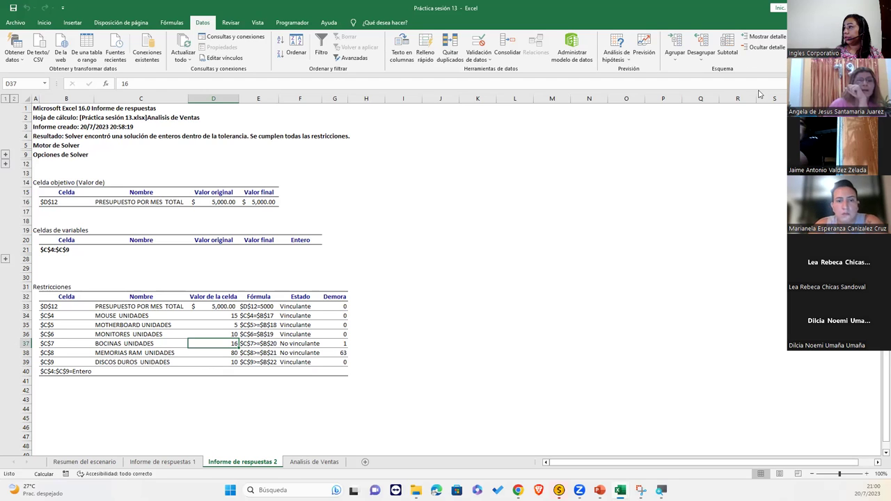
click(298, 453)
click(296, 461)
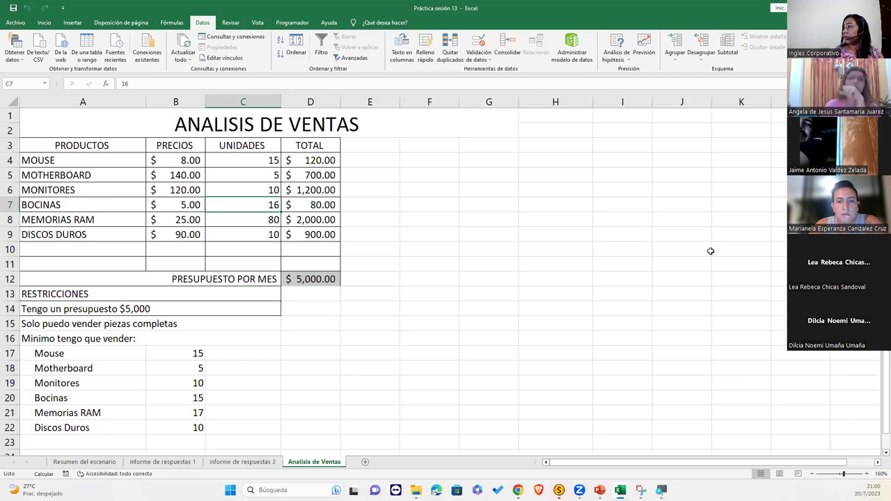
click(807, 52)
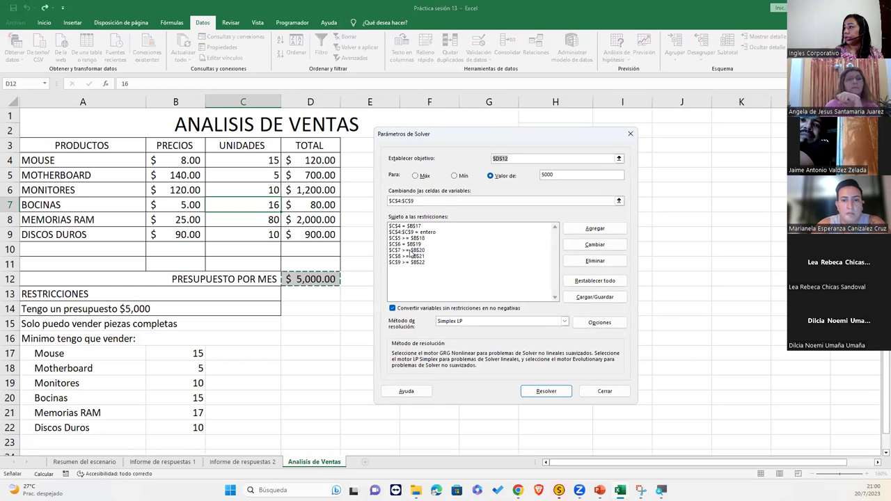
click(410, 245)
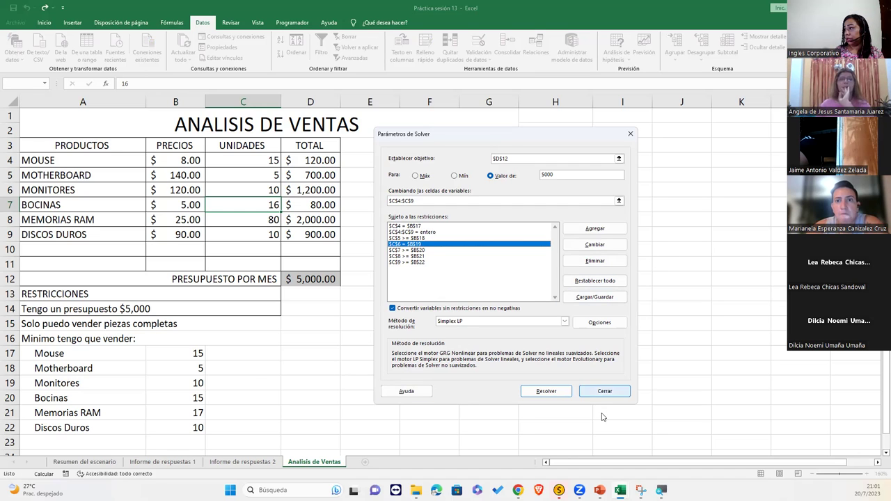
click(605, 391)
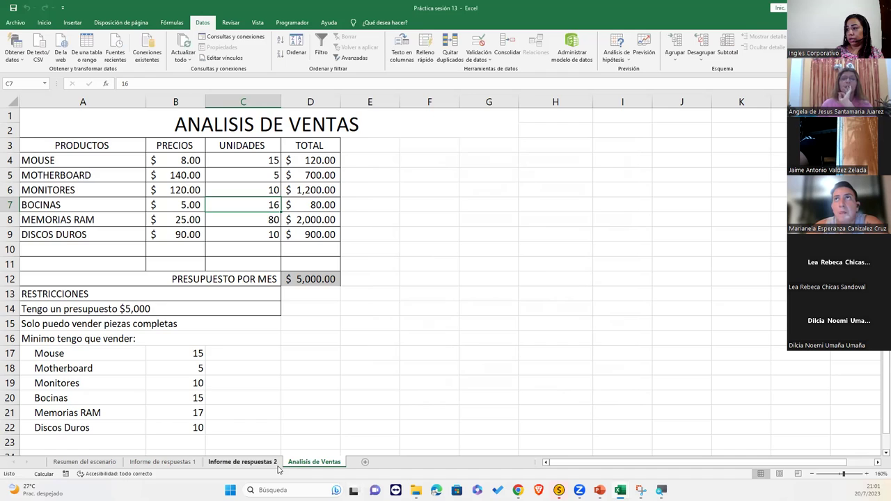
Step: On Informe de respuestas 2, highlight the Memorias RAM constraint's value 80, formula and status
click(277, 463)
click(290, 305)
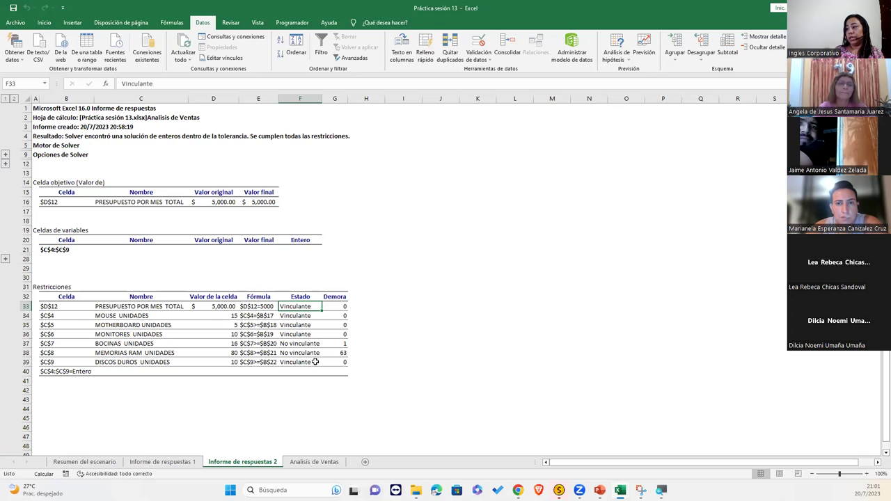
click(220, 352)
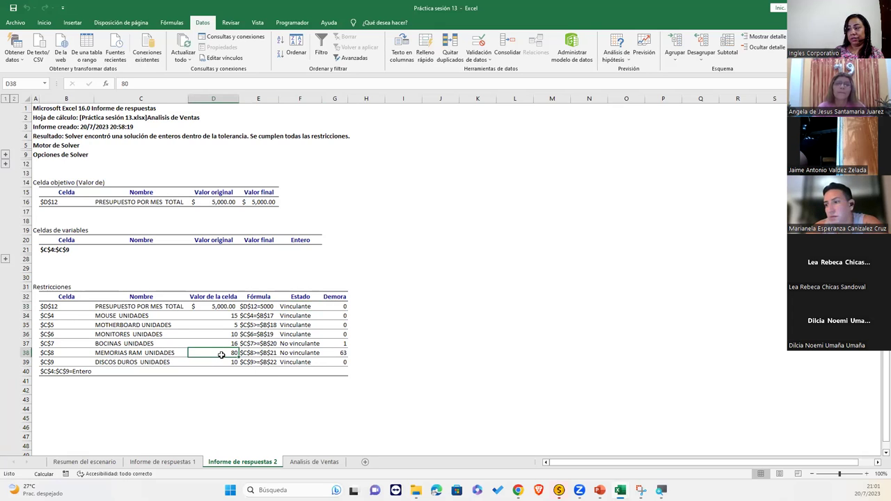
drag(221, 355, 298, 352)
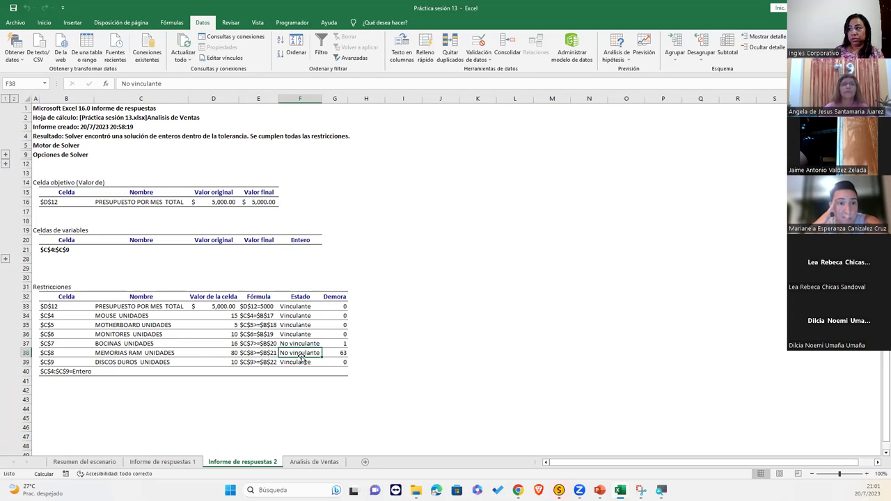
click(205, 354)
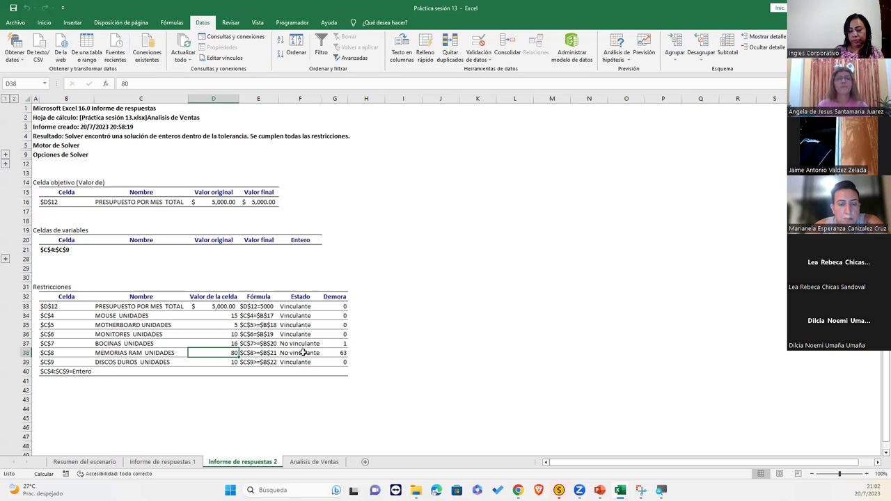
click(303, 353)
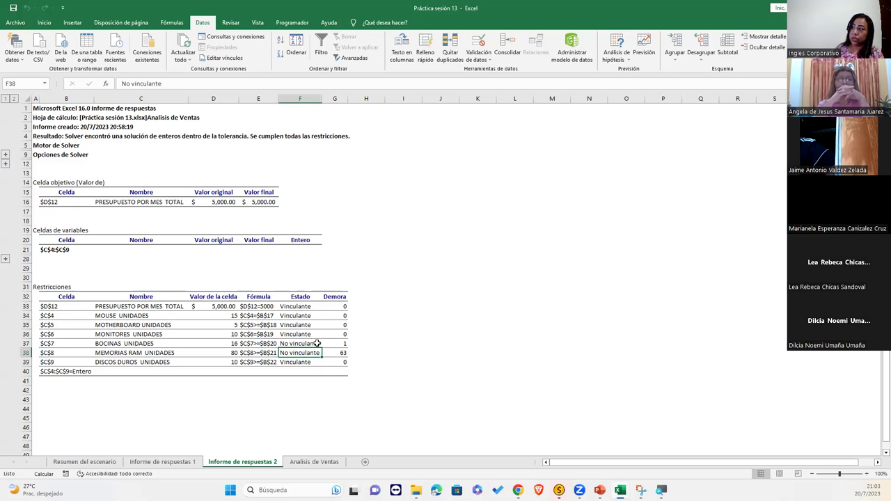
click(326, 354)
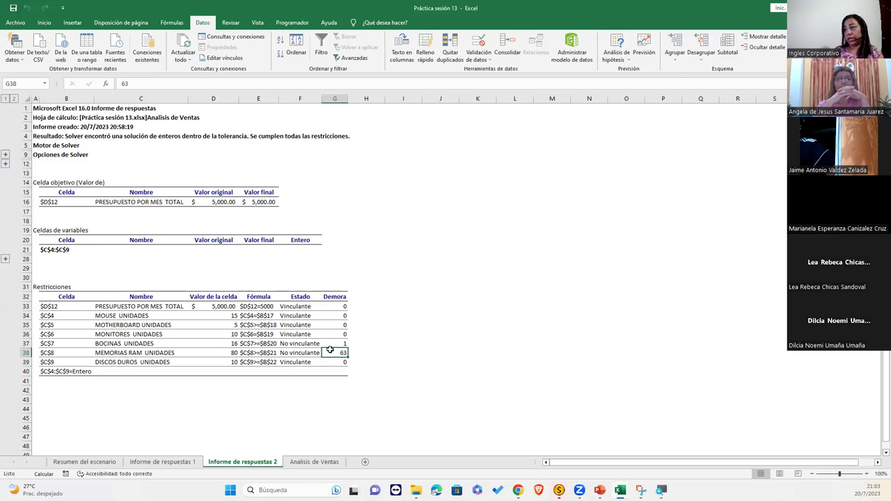
mouse_move(342, 306)
mouse_down()
mouse_move(335, 373)
mouse_move(340, 363)
mouse_move(204, 352)
mouse_up()
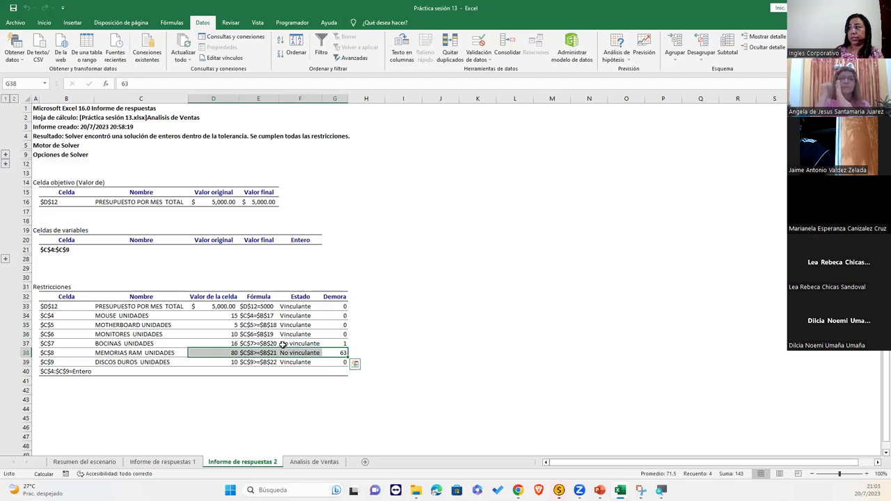
click(325, 342)
drag(325, 342, 213, 353)
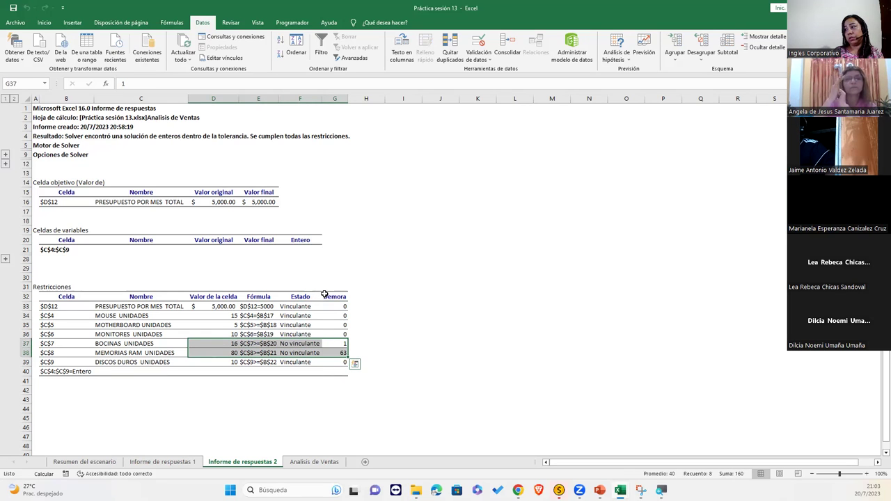
drag(327, 296, 332, 370)
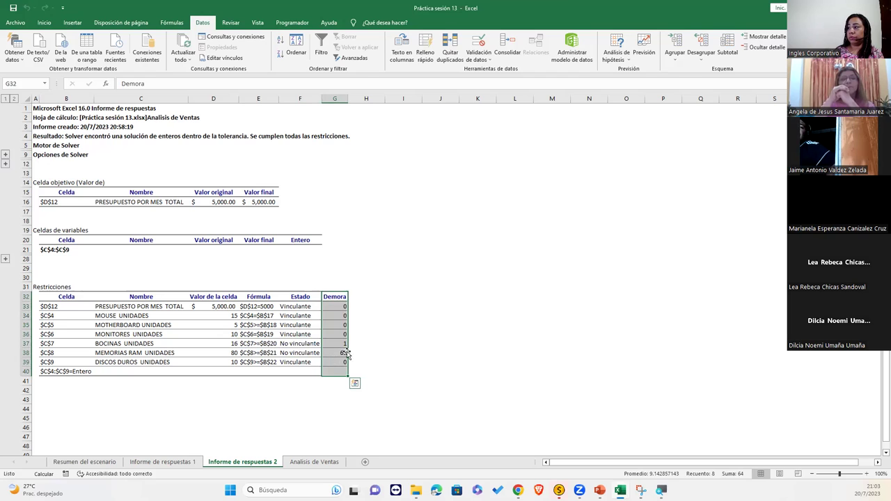
click(343, 354)
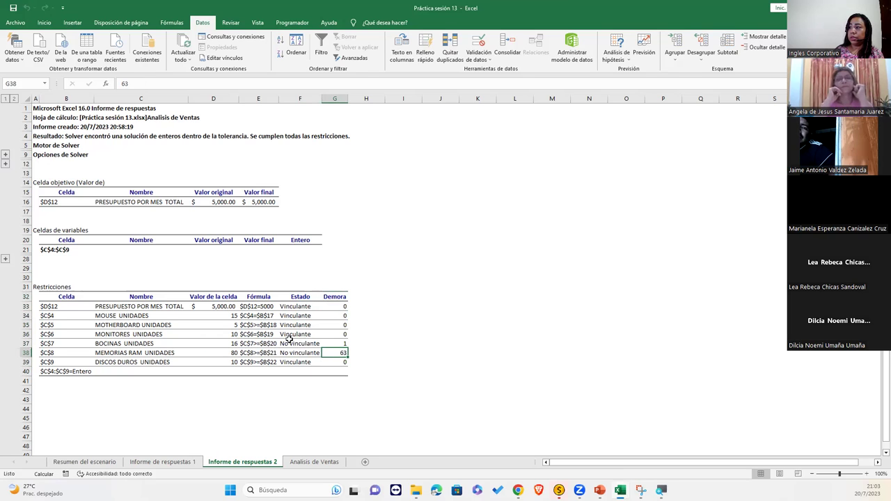
drag(229, 343, 297, 353)
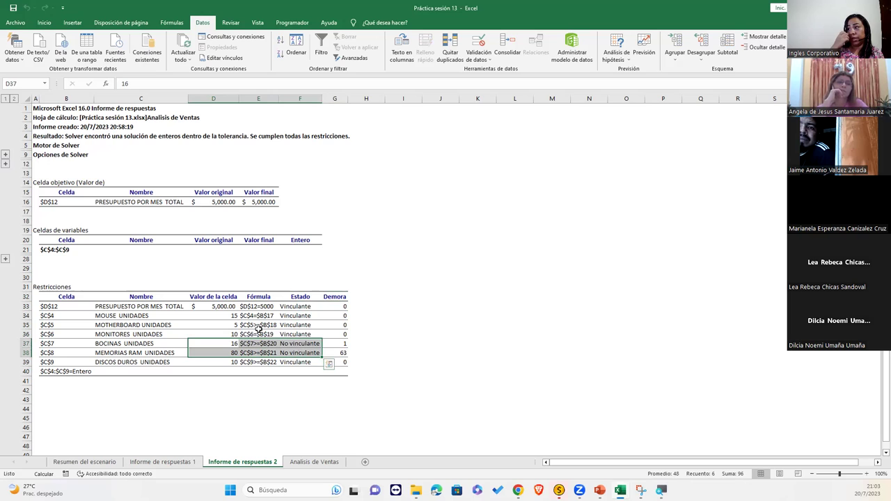
click(229, 351)
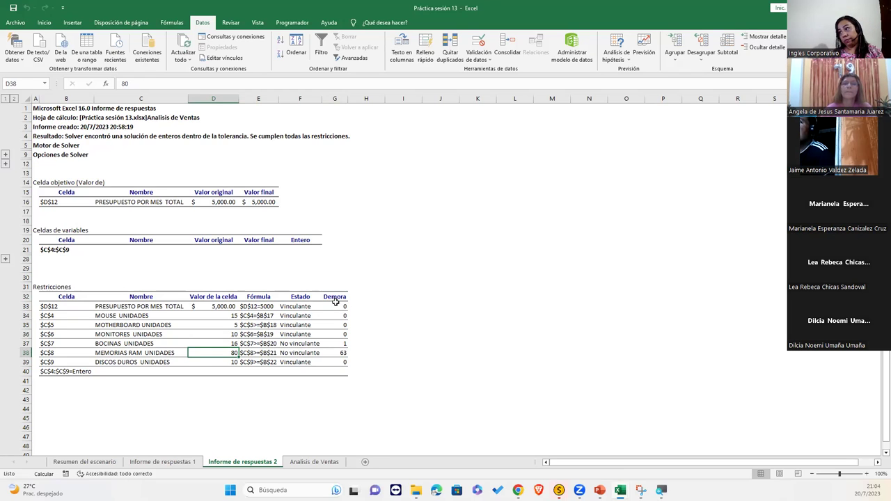
Step: Highlight the Demora slack values, then advance to the CIERRE Y CONCLUSIONES slide
drag(335, 305, 330, 370)
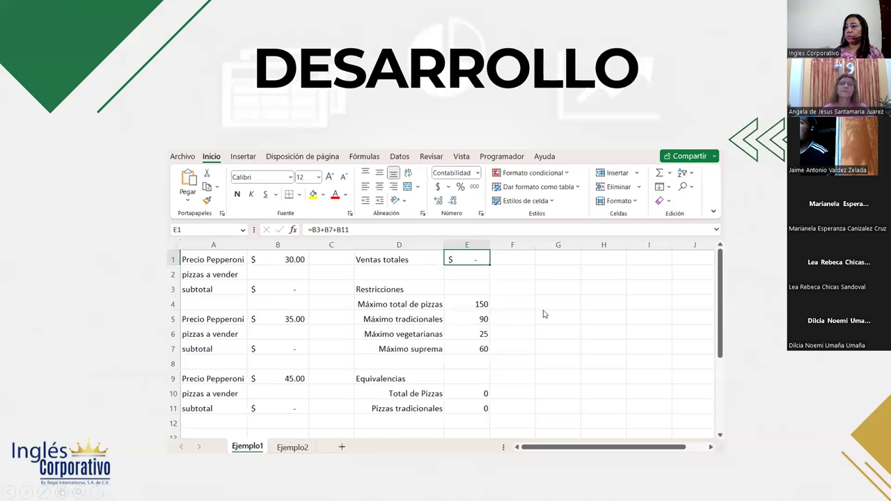
click(545, 313)
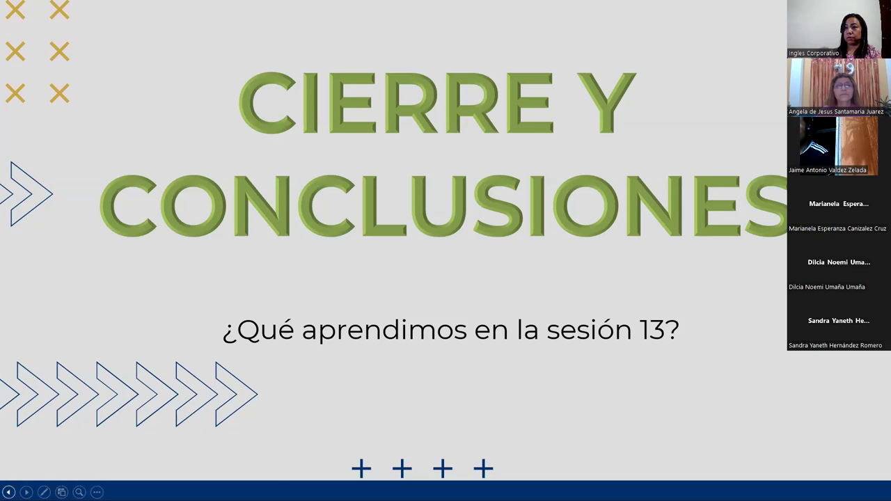
Step: Back in Excel, highlight the whole Memorias RAM constraint row and its slack of 63
key(alt+Tab)
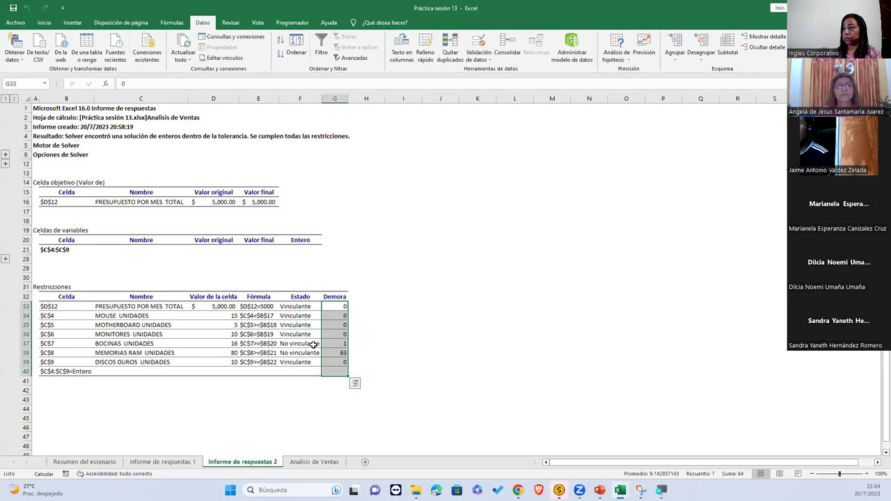
drag(295, 355, 252, 355)
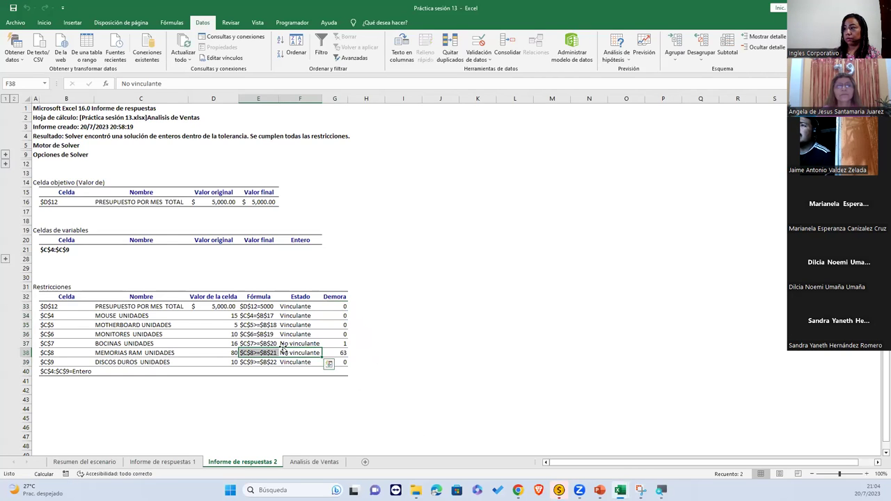
drag(332, 352, 198, 349)
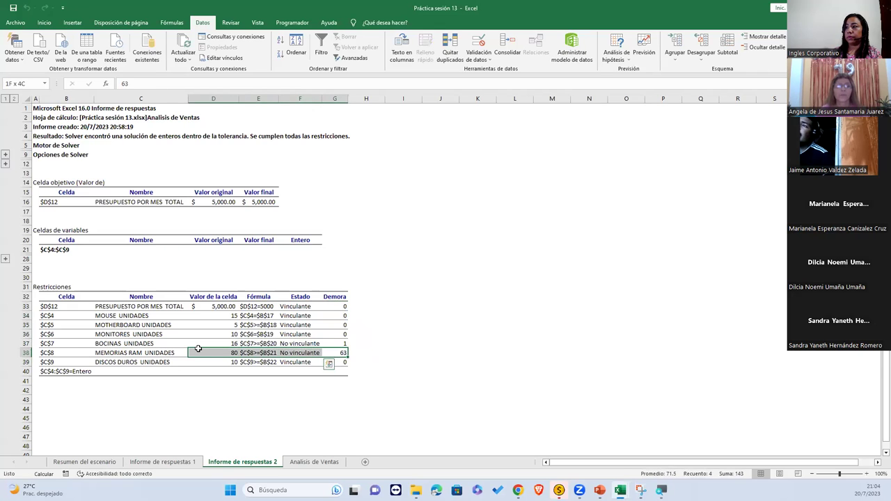
drag(198, 349, 199, 352)
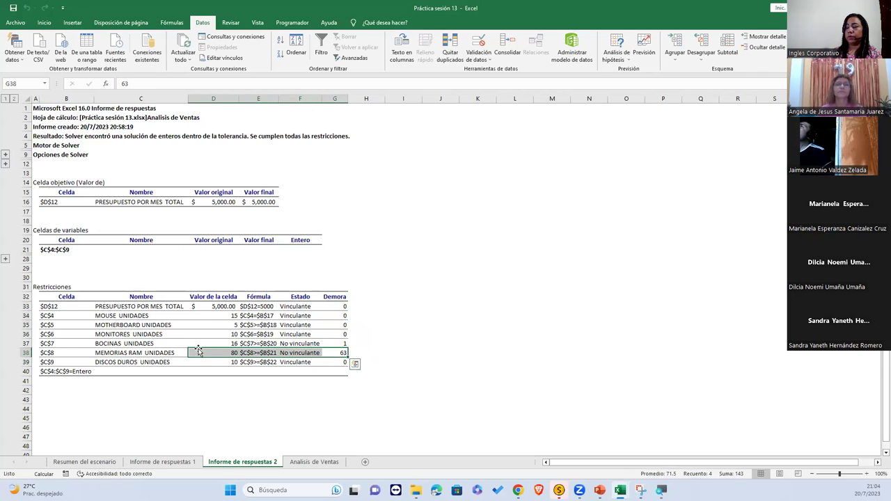
click(328, 353)
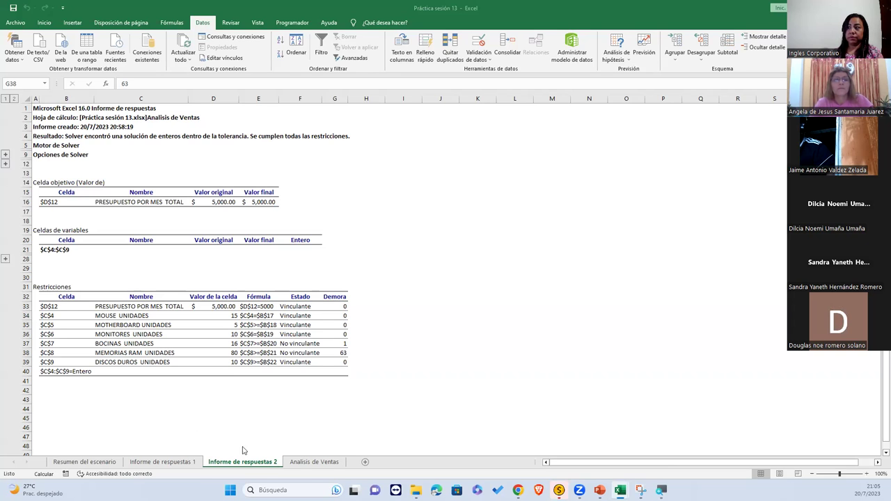
click(321, 463)
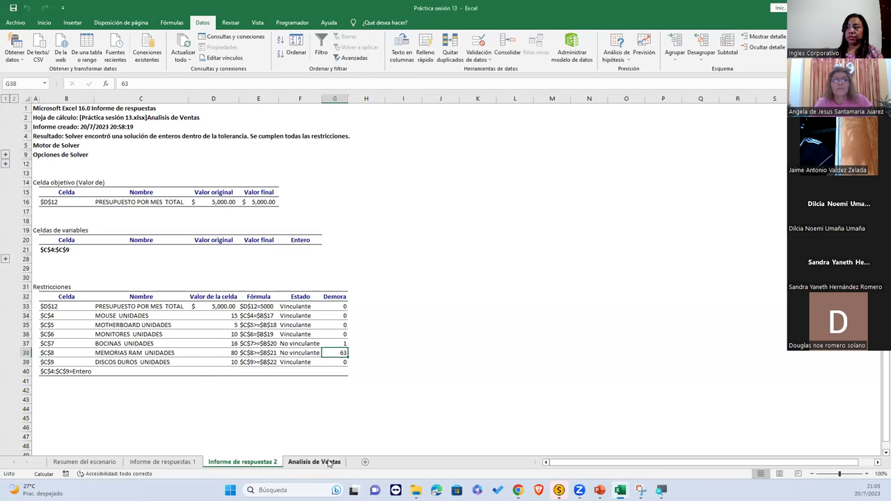
click(241, 245)
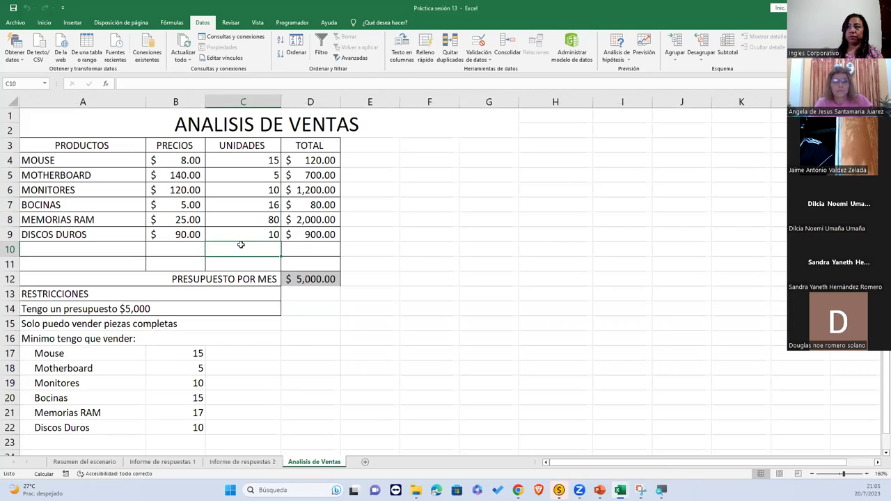
click(295, 279)
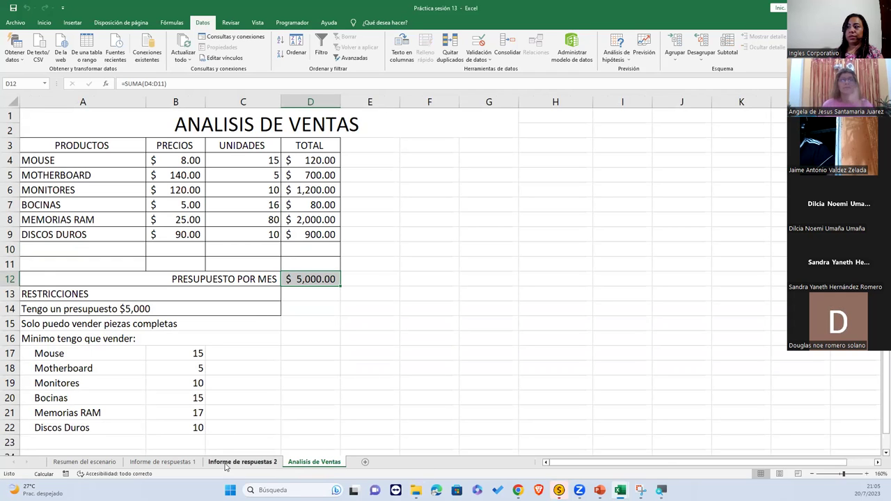
click(242, 462)
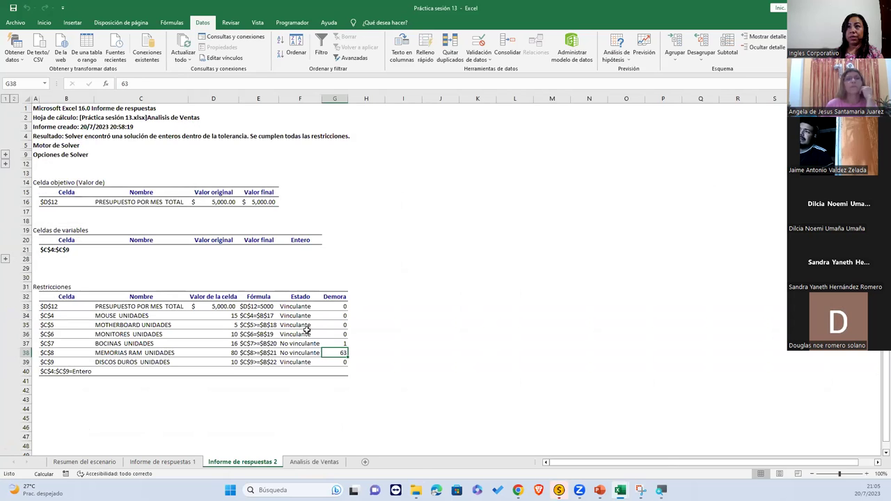